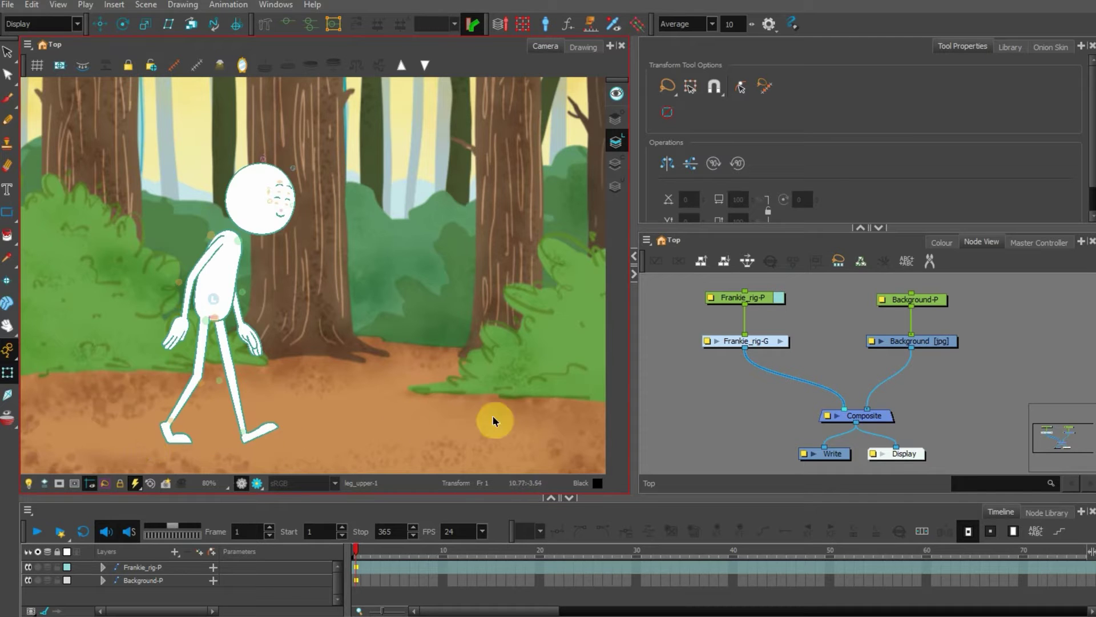
# Step: Inspect Frankie_rig-P, Frankie_rig-G and the background node in the node network
pyautogui.click(723, 391)
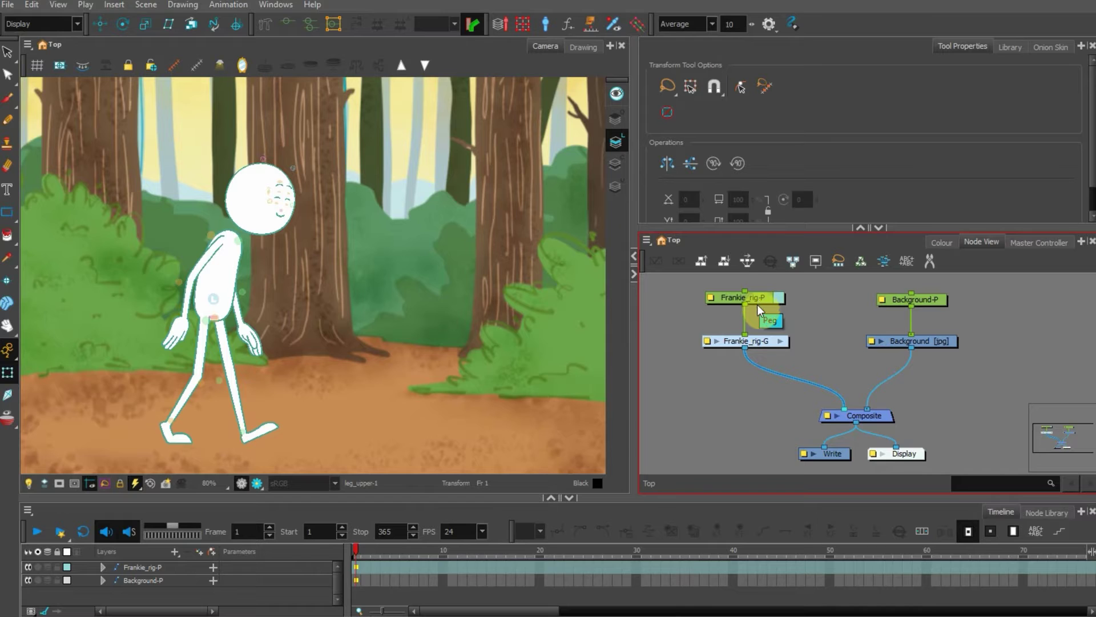
pyautogui.click(165, 571)
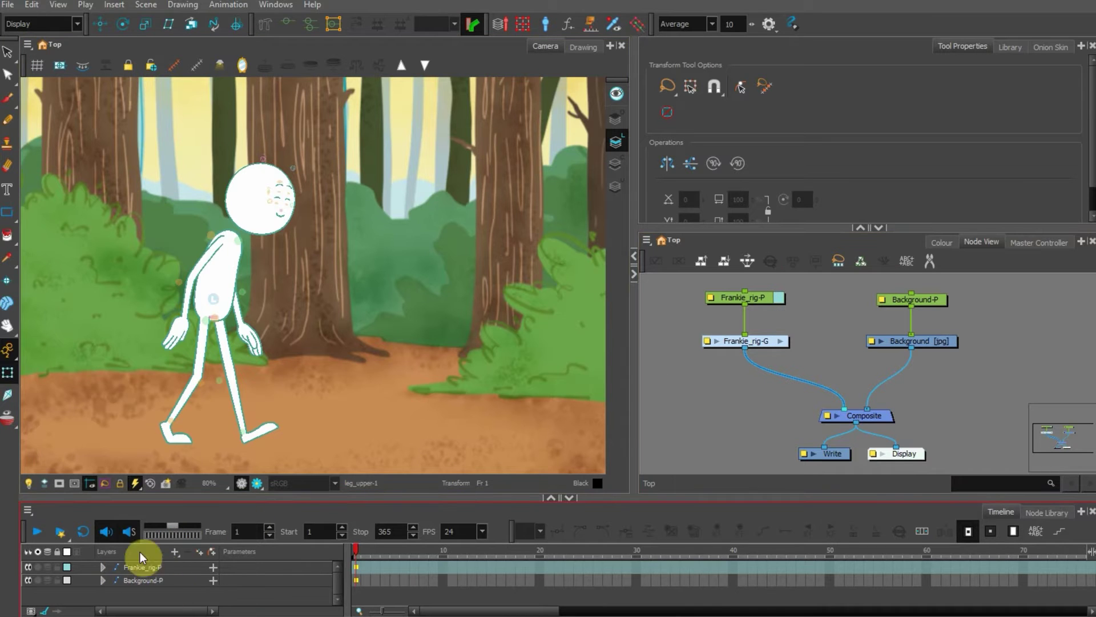
pyautogui.click(752, 387)
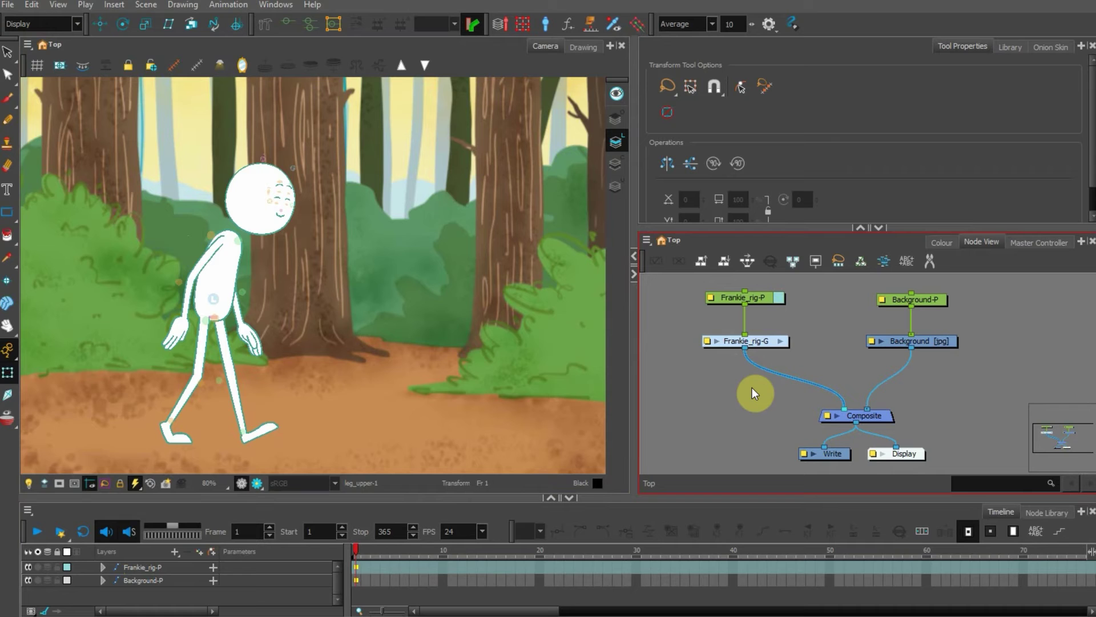
pyautogui.click(759, 300)
pyautogui.click(759, 342)
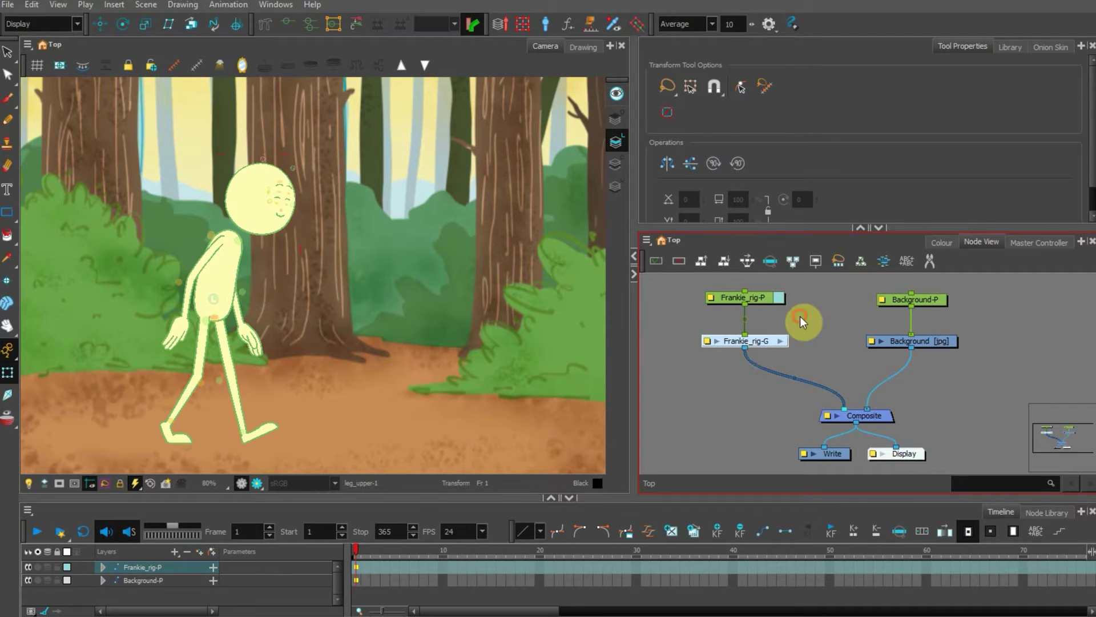
pyautogui.click(822, 311)
pyautogui.click(933, 299)
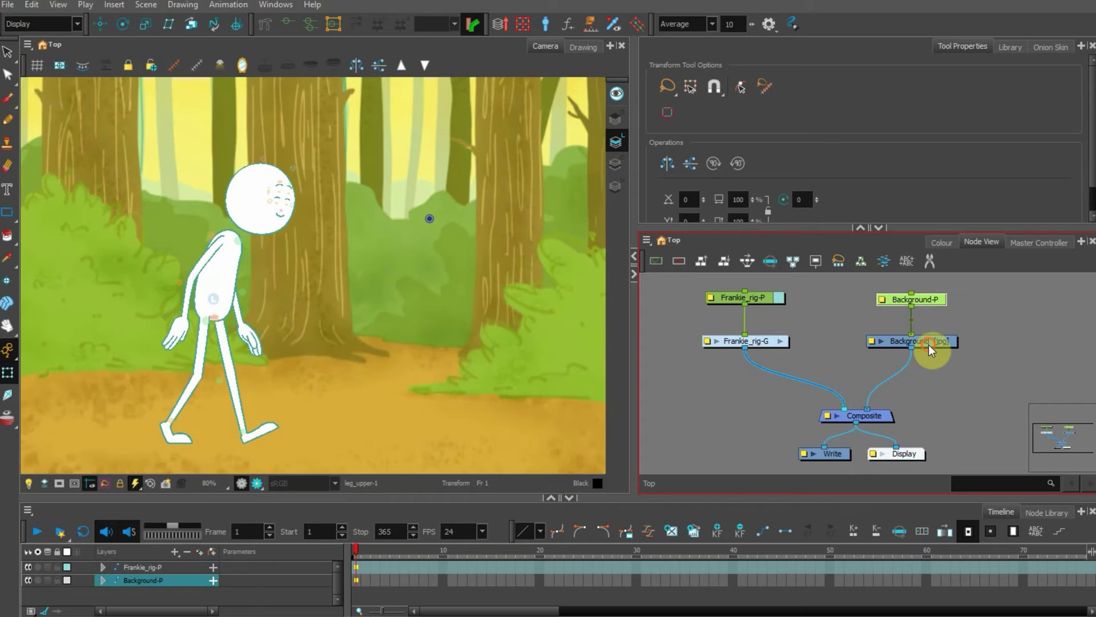
pyautogui.click(880, 331)
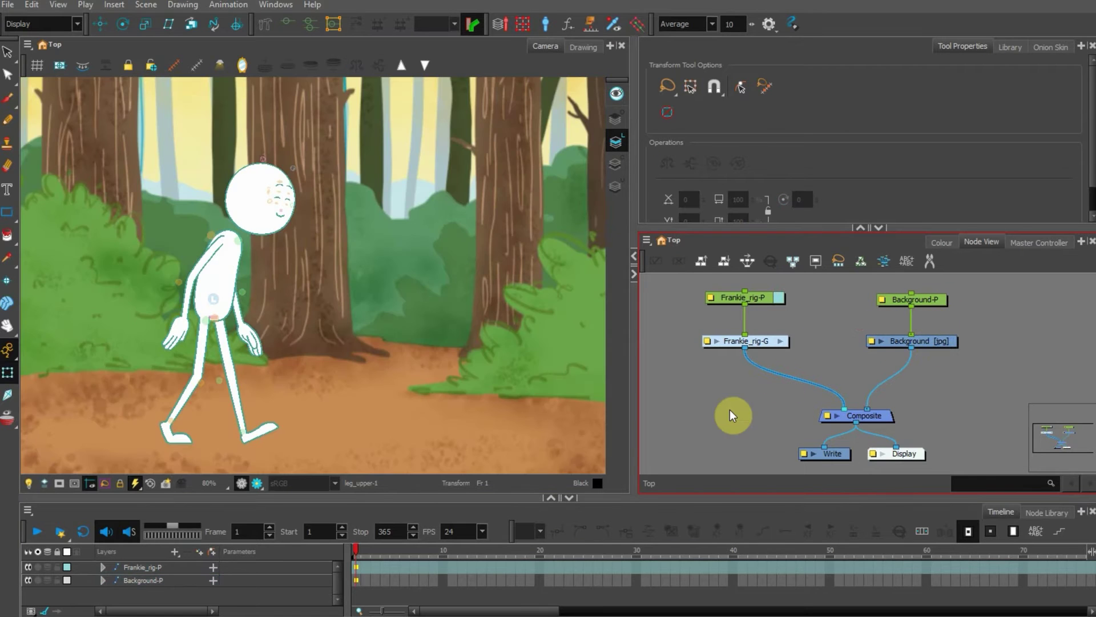
# Step: Check the character in the rendered preview without rig overlays, then return to the rig view
pyautogui.click(202, 291)
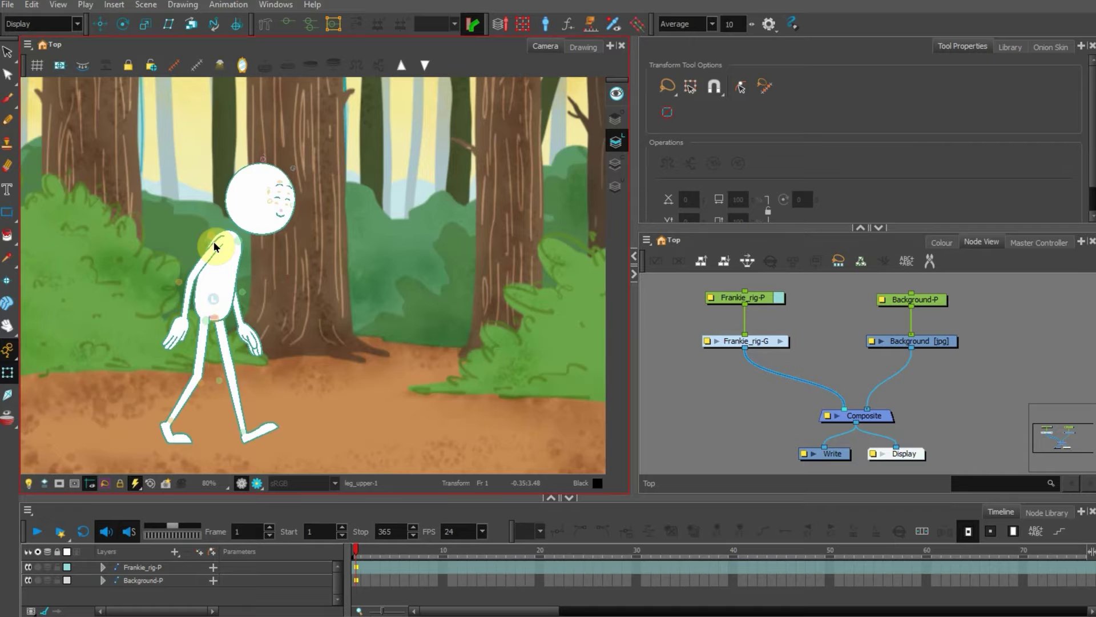
pyautogui.scroll(3, 249, 171)
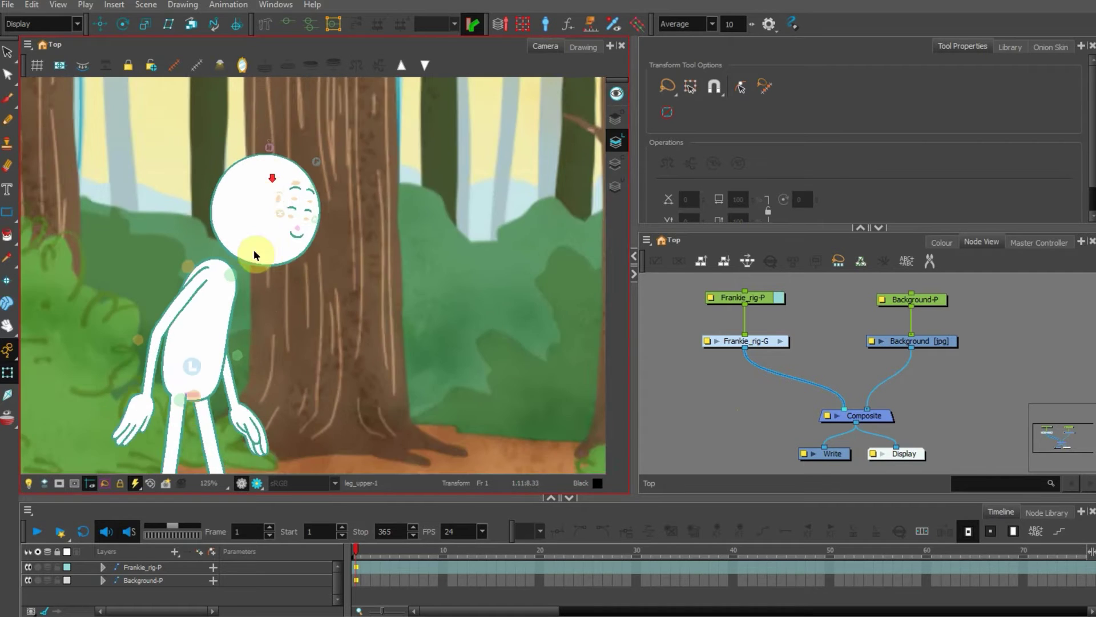
pyautogui.scroll(-1, 253, 248)
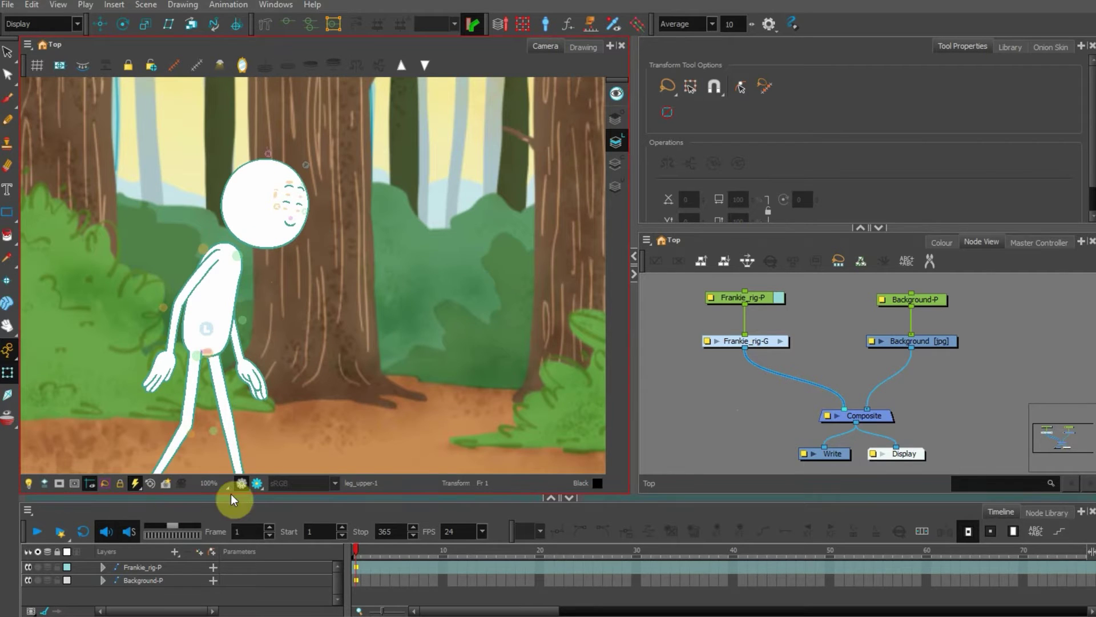
pyautogui.click(257, 483)
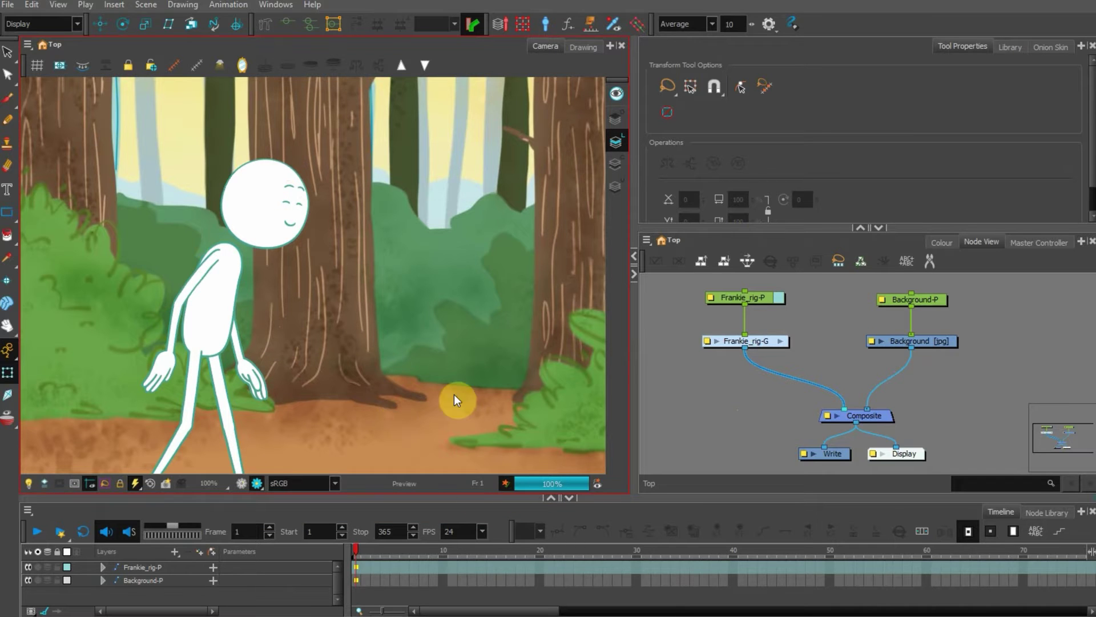
pyautogui.moveTo(348, 364); pyautogui.dragTo(285, 306)
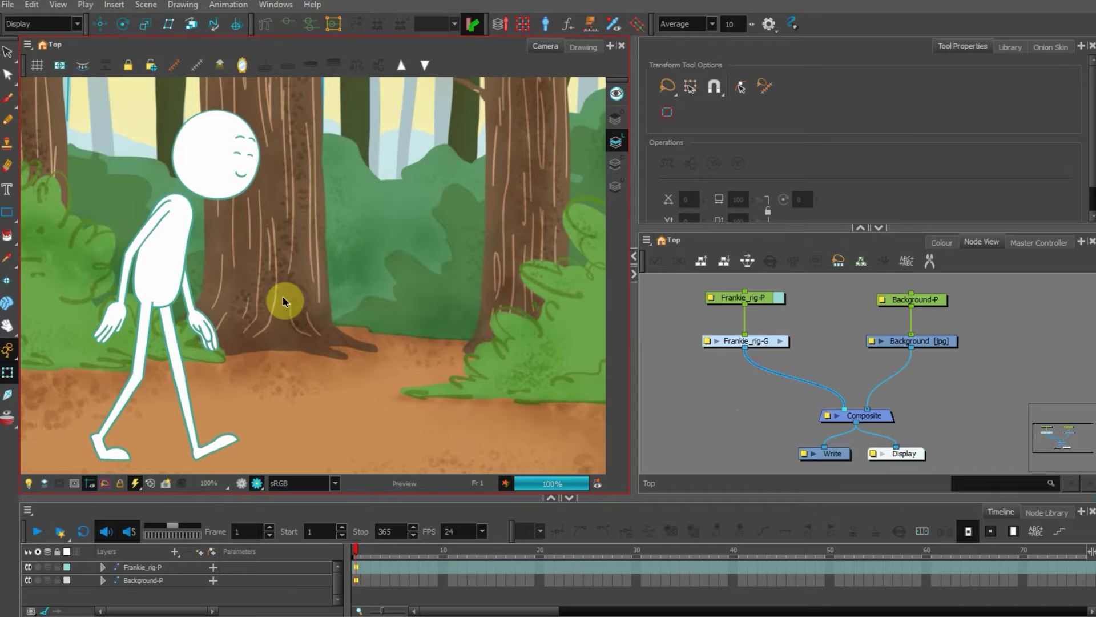
pyautogui.click(240, 485)
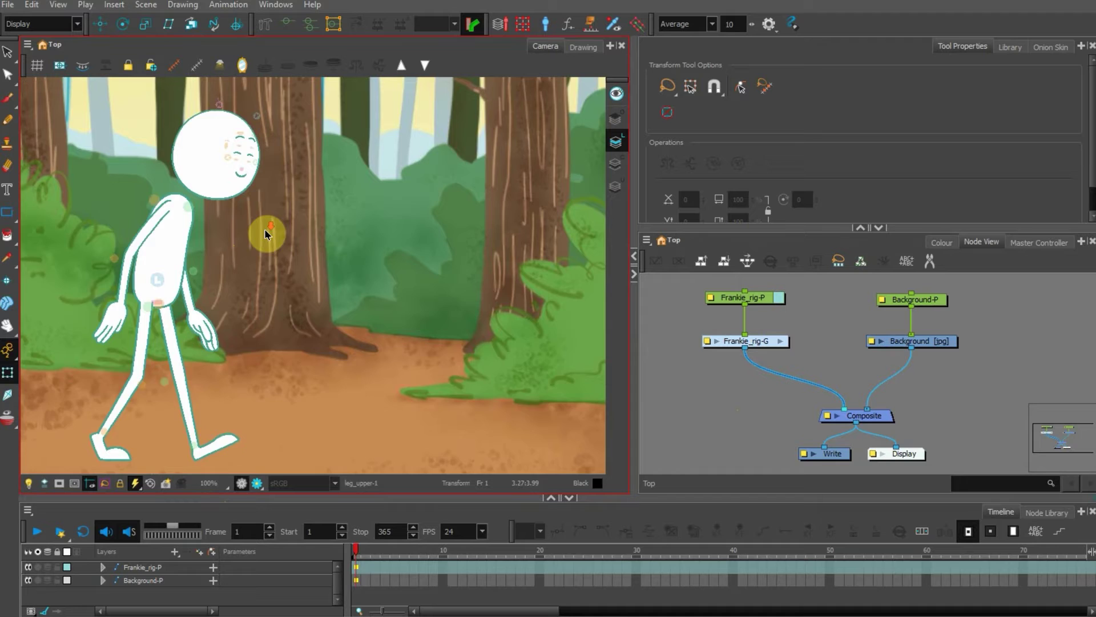
pyautogui.scroll(-2, 269, 235)
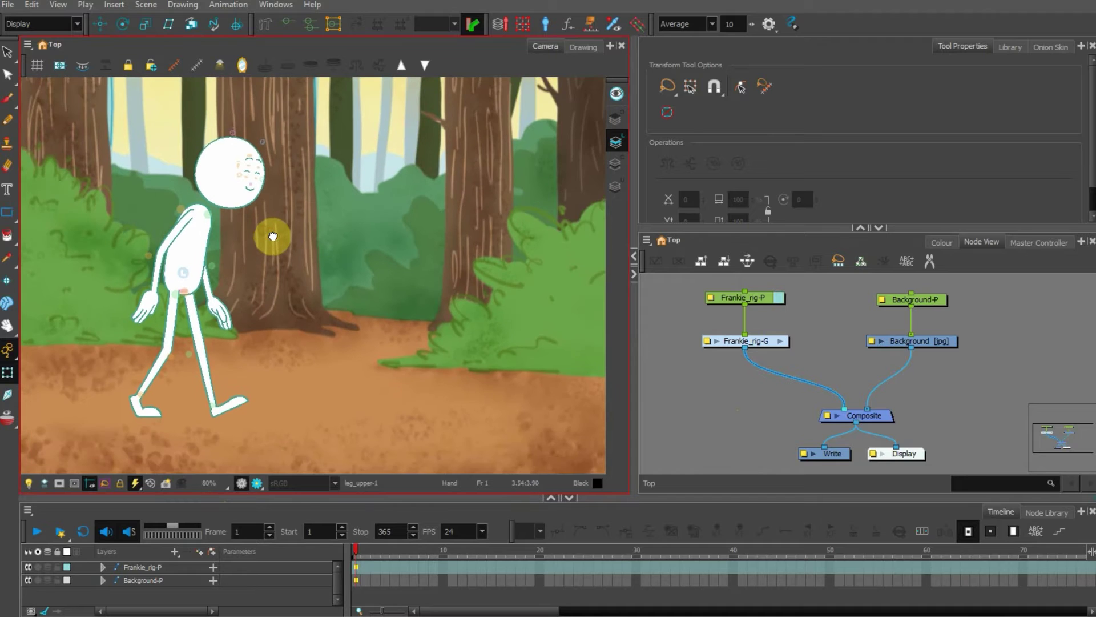
pyautogui.moveTo(273, 236); pyautogui.dragTo(289, 242)
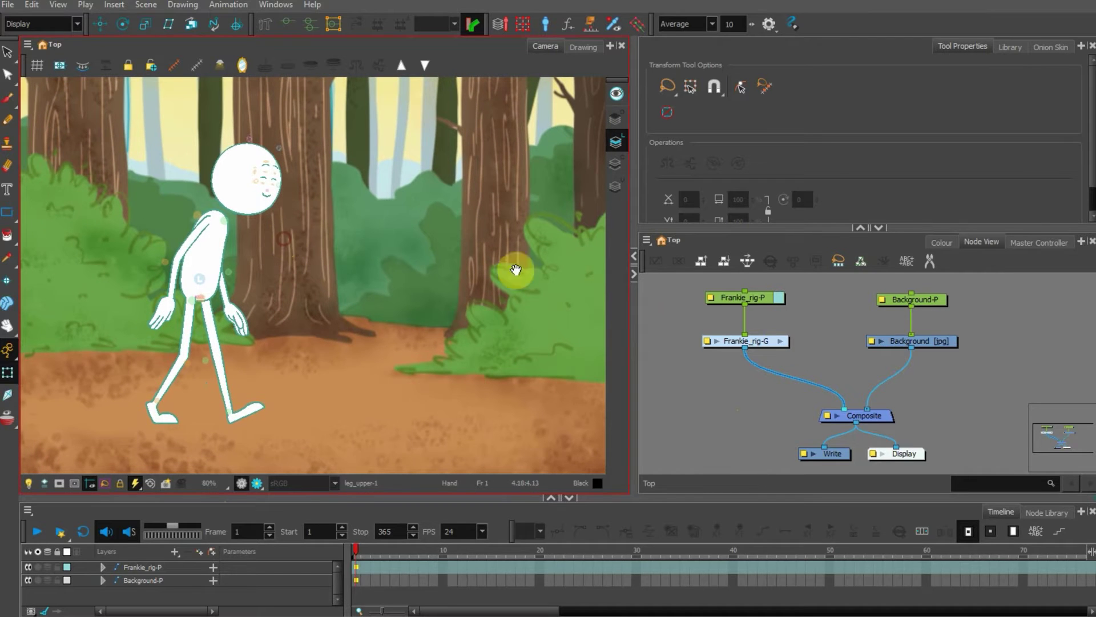
pyautogui.click(733, 409)
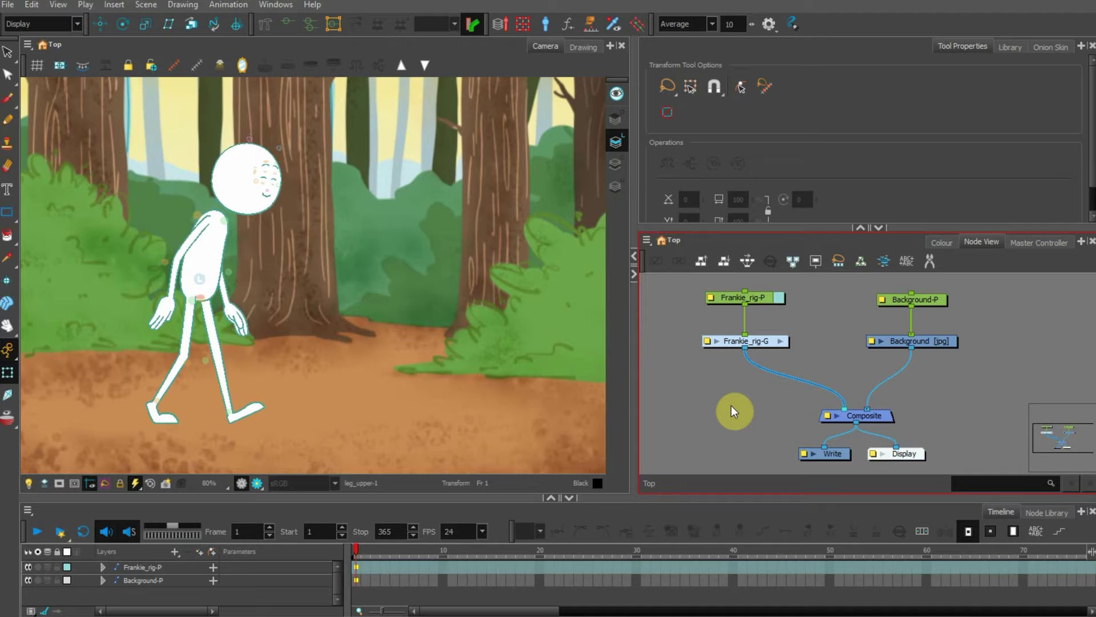
# Step: Create a drawing layer named 'shadow' through the Add Drawing Layer dialog (Ctrl+R)
pyautogui.hotkey('ctrl', 'r')
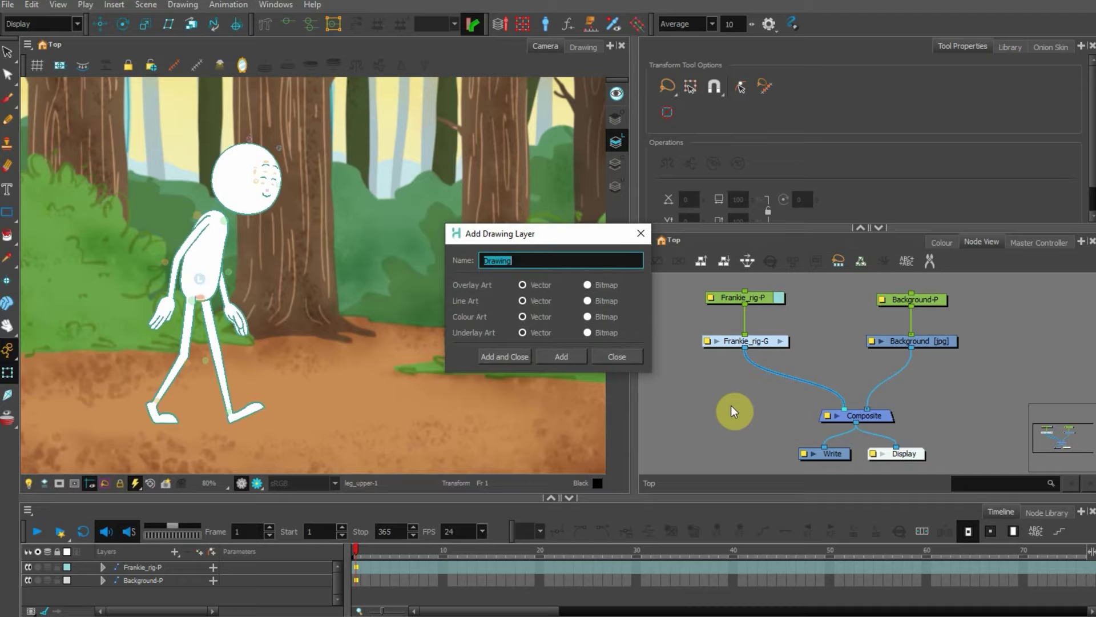
pyautogui.click(638, 357)
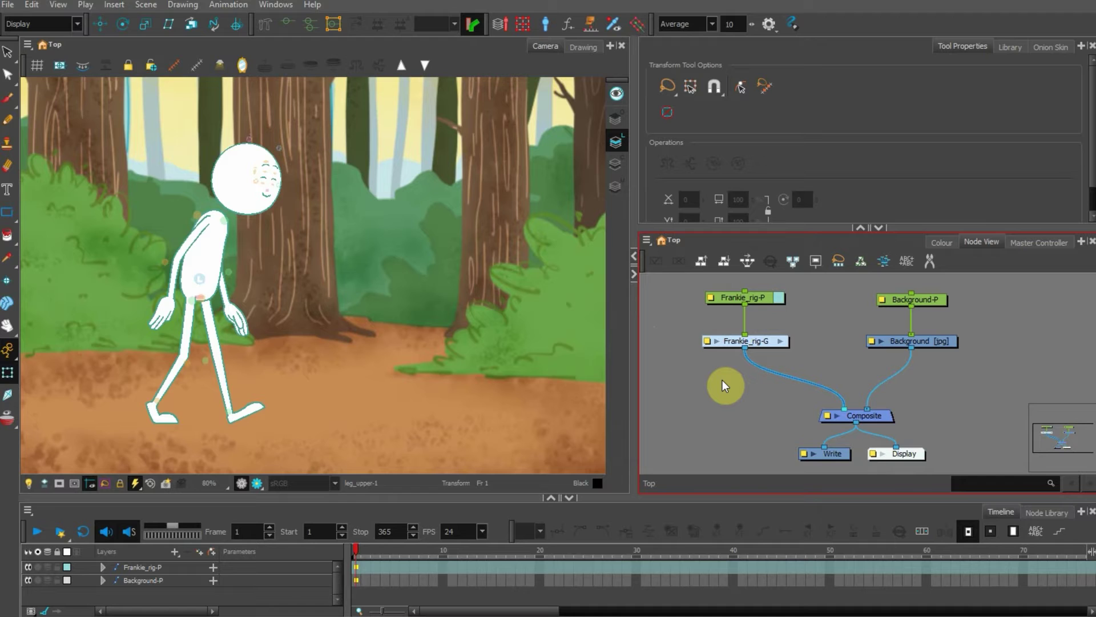
pyautogui.hotkey('ctrl', 'r')
pyautogui.write('shadow')
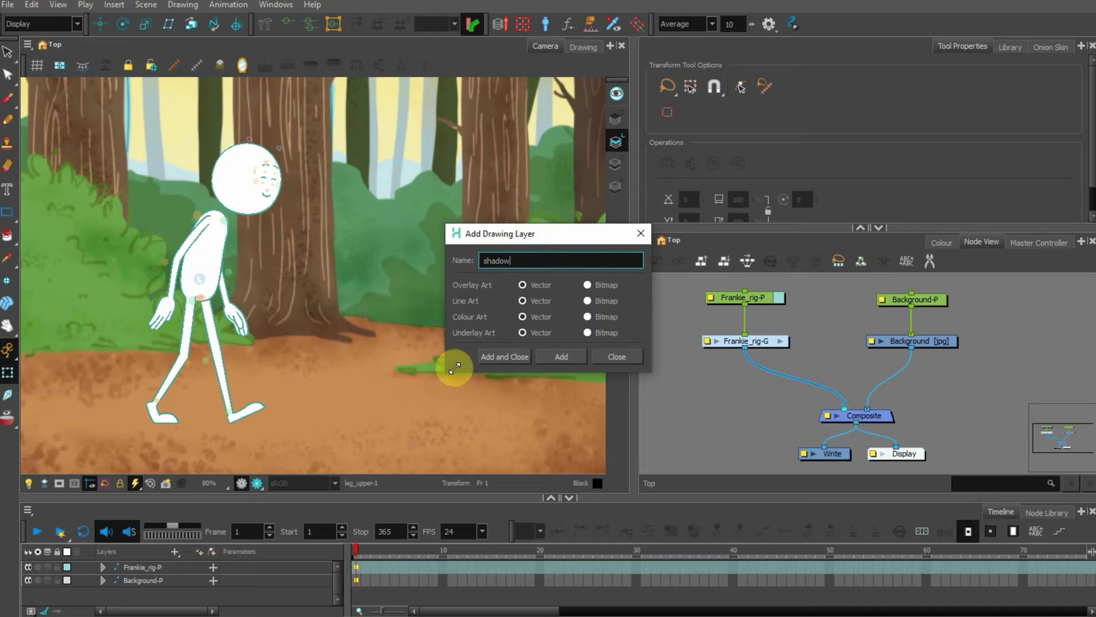
pyautogui.click(501, 355)
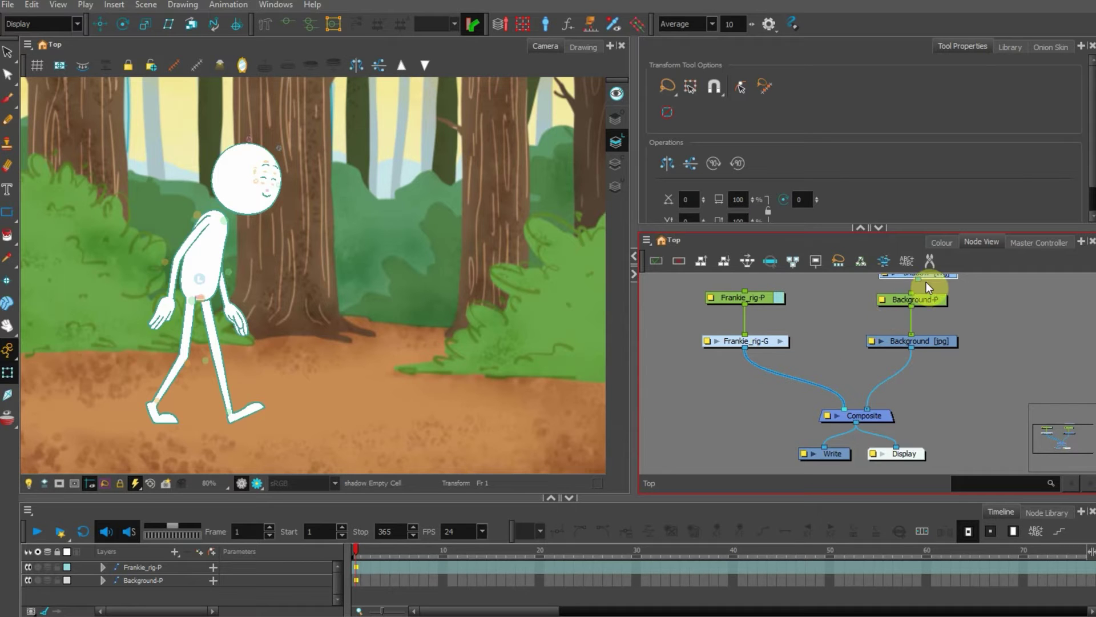
# Step: Place the shadow node beside Frankie_rig-G and wire it into the Composite
pyautogui.scroll(2, 868, 300)
pyautogui.moveTo(940, 290); pyautogui.dragTo(843, 405)
pyautogui.click(732, 363)
pyautogui.click(843, 359)
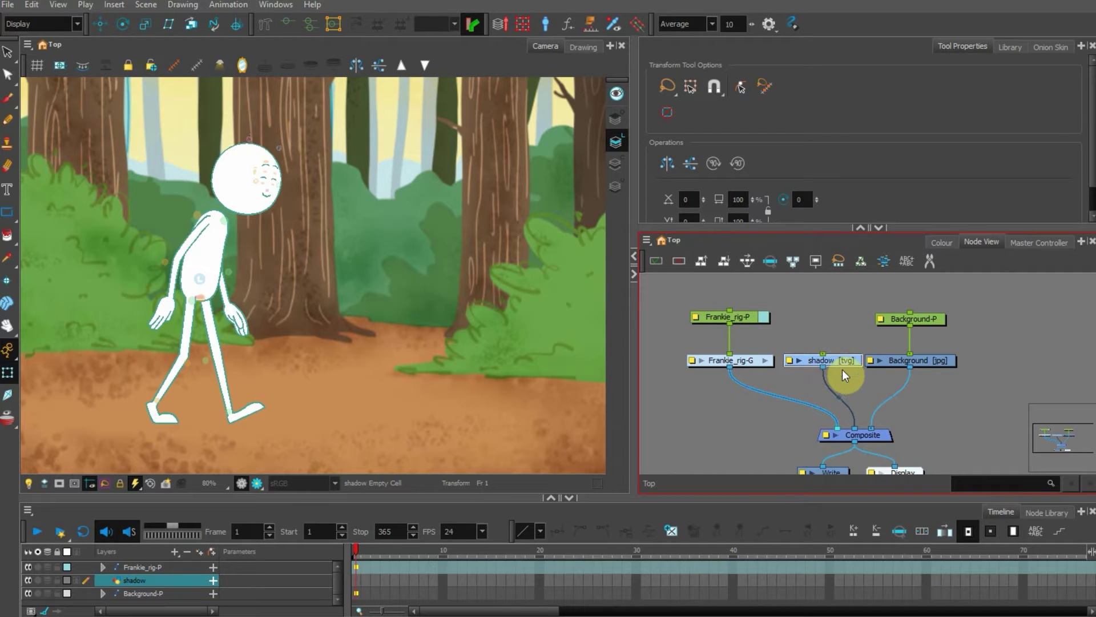
# Step: Add a shadow-P peg above the shadow node and align it with the other pegs
pyautogui.hotkey('ctrl', 'p')
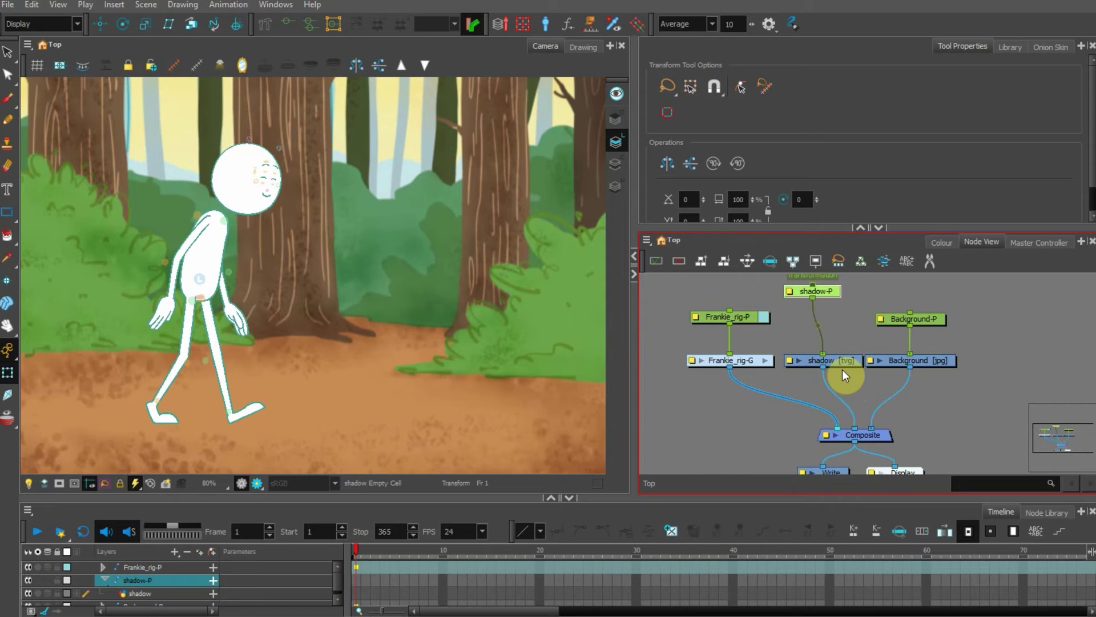
pyautogui.click(841, 329)
pyautogui.moveTo(832, 295); pyautogui.dragTo(840, 322)
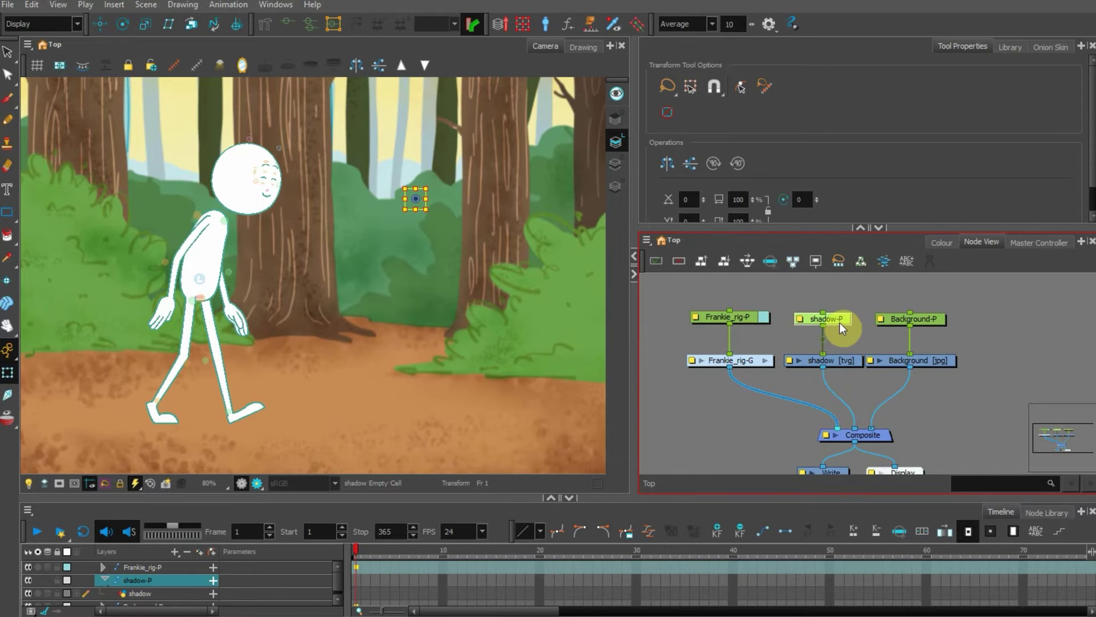
pyautogui.click(821, 358)
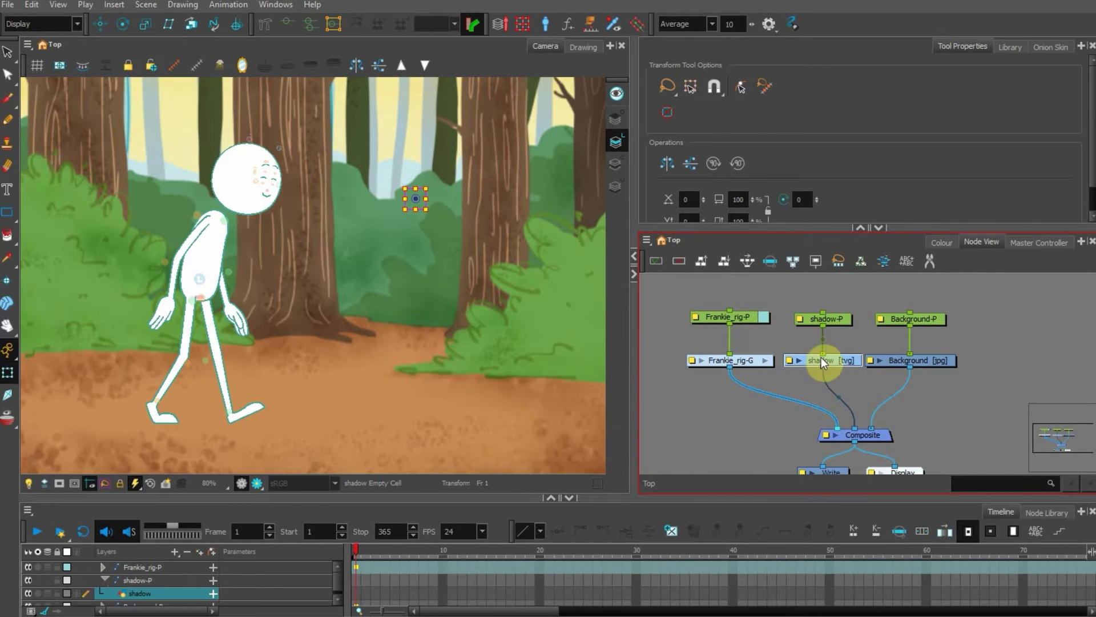
pyautogui.click(838, 320)
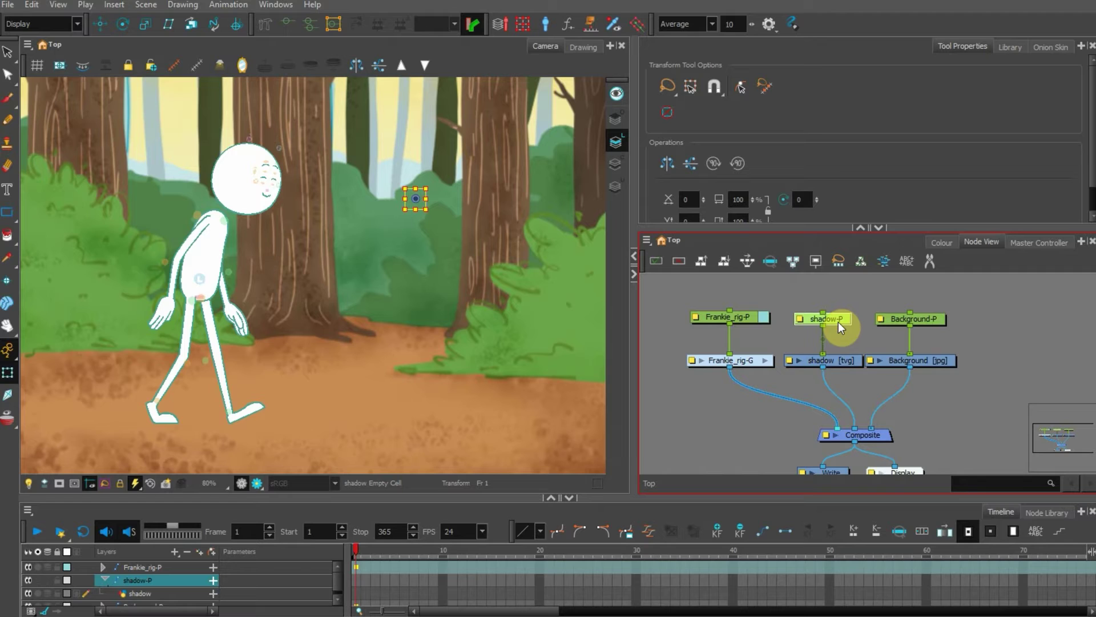
pyautogui.click(834, 355)
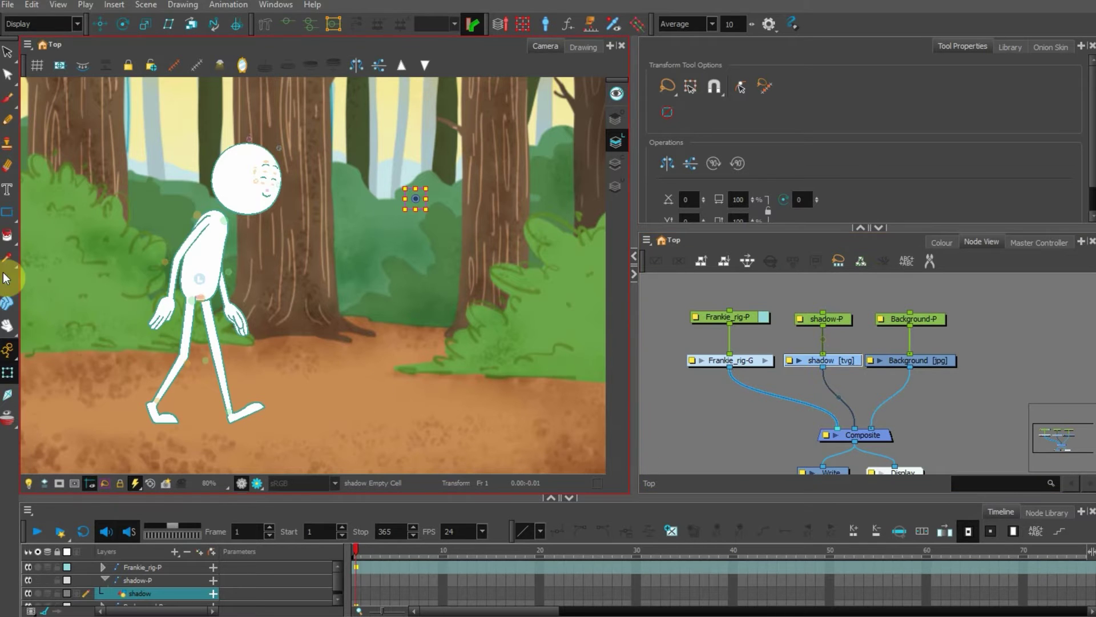
# Step: Draw a flat ellipse around the character's feet with the Ellipse tool
pyautogui.click(19, 217)
pyautogui.click(39, 225)
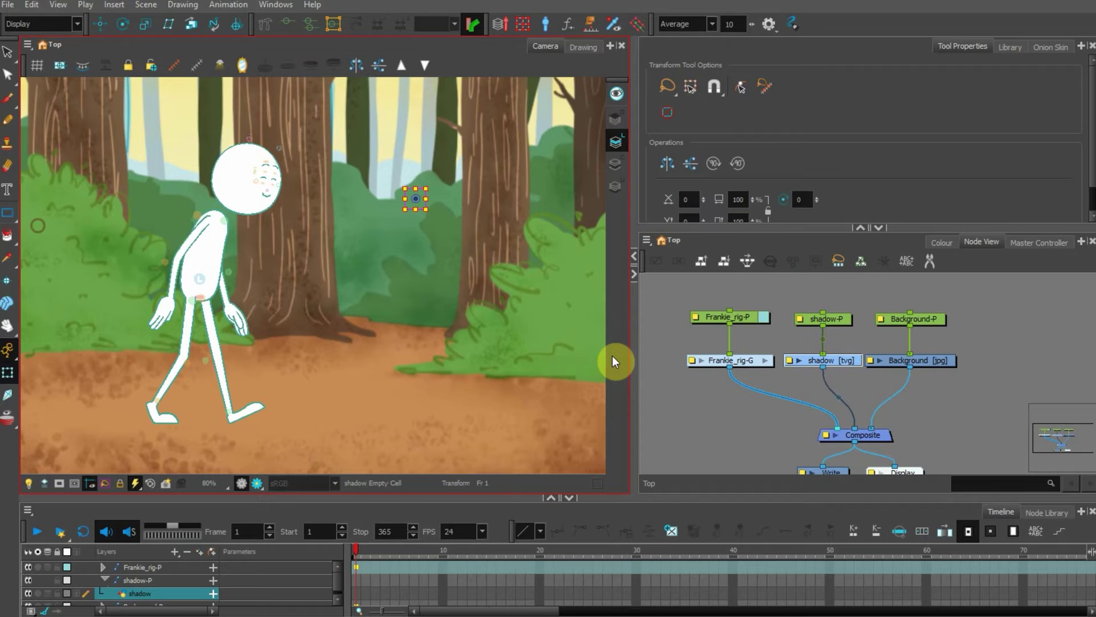
pyautogui.click(941, 243)
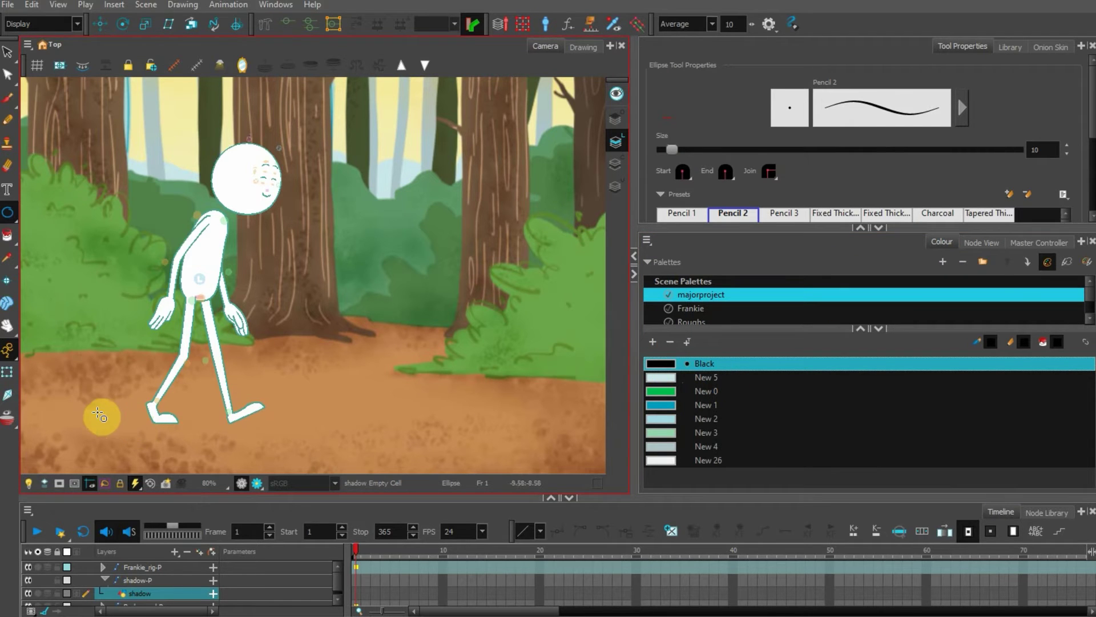
pyautogui.moveTo(109, 419); pyautogui.dragTo(294, 434)
# Step: Fill the ellipse with Black and select it
pyautogui.click(7, 235)
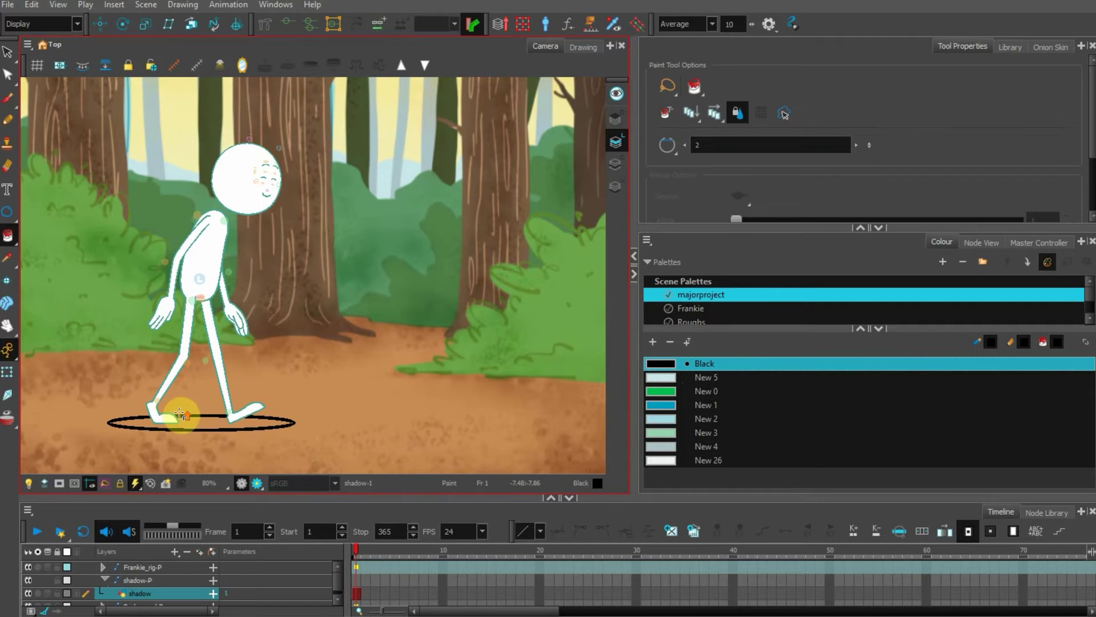
pyautogui.scroll(3, 180, 414)
pyautogui.click(203, 435)
pyautogui.click(9, 51)
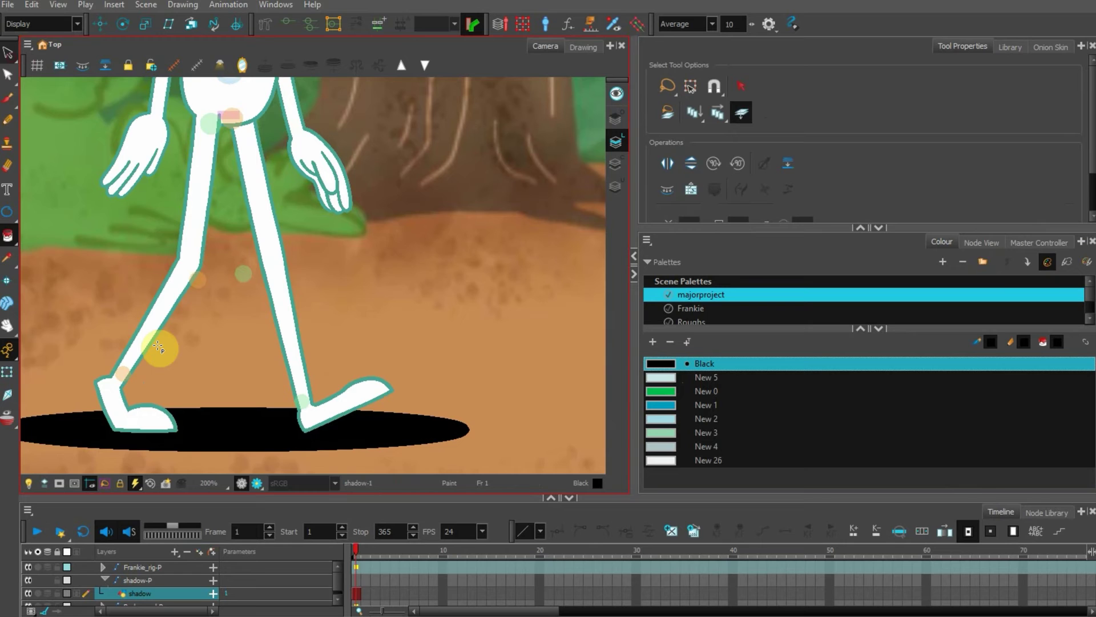
pyautogui.click(221, 412)
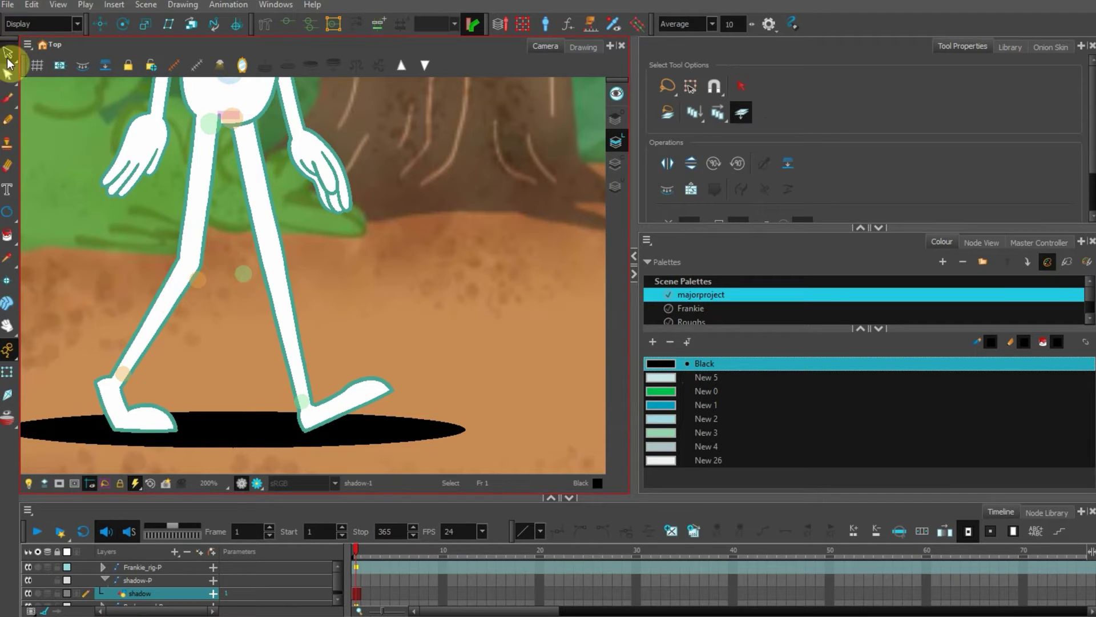
# Step: Create a black swatch from Black, set its alpha to 165 and rename it 'shadow'
pyautogui.click(704, 365)
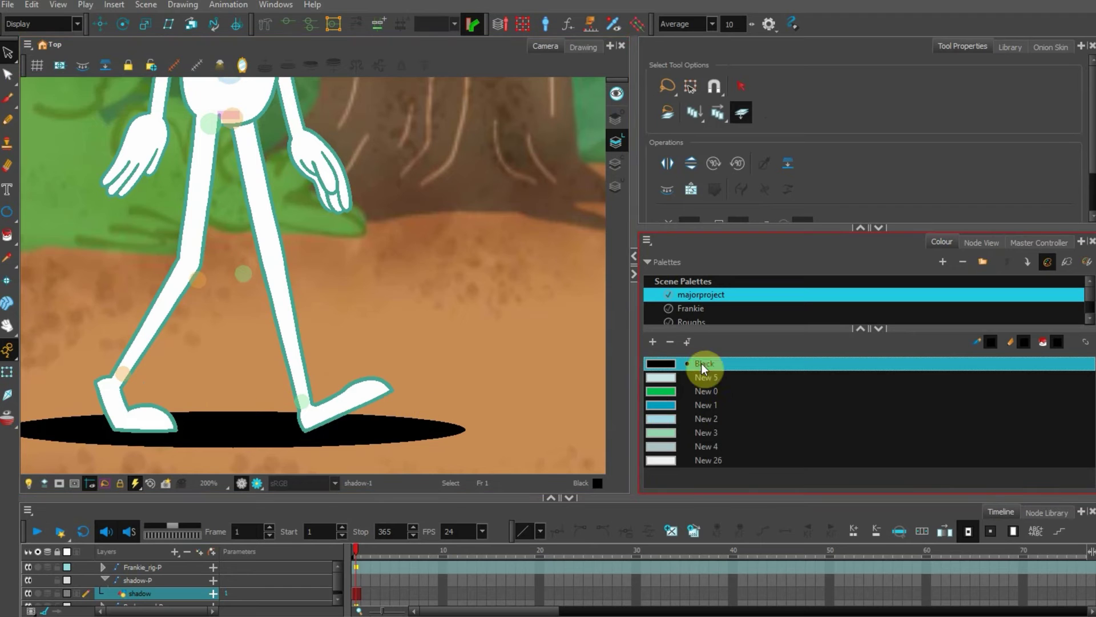
pyautogui.click(653, 343)
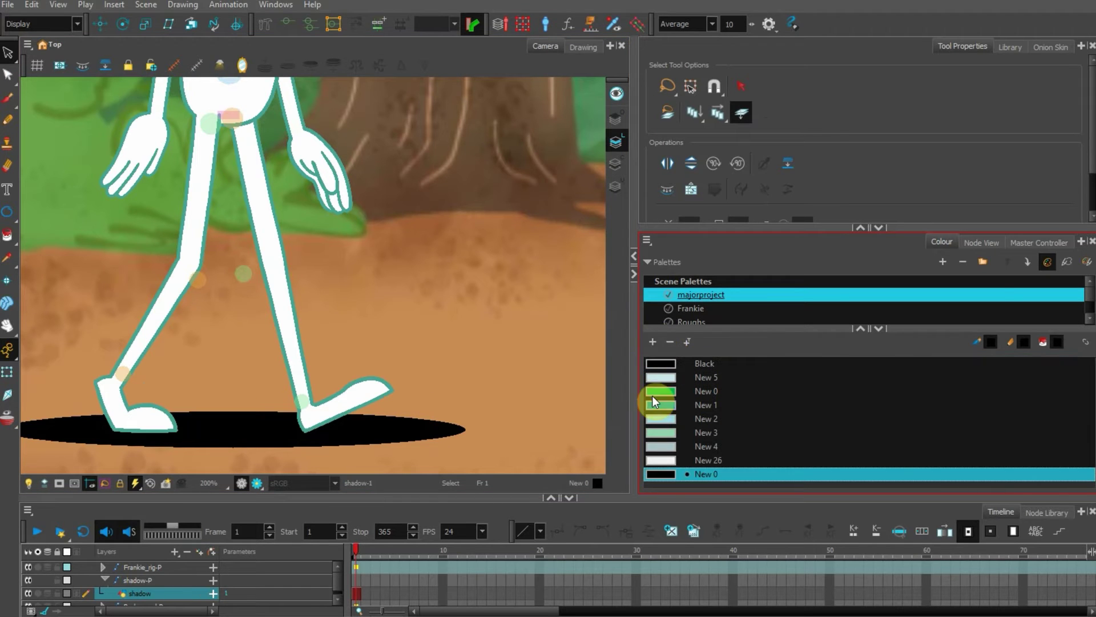
pyautogui.doubleClick(663, 475)
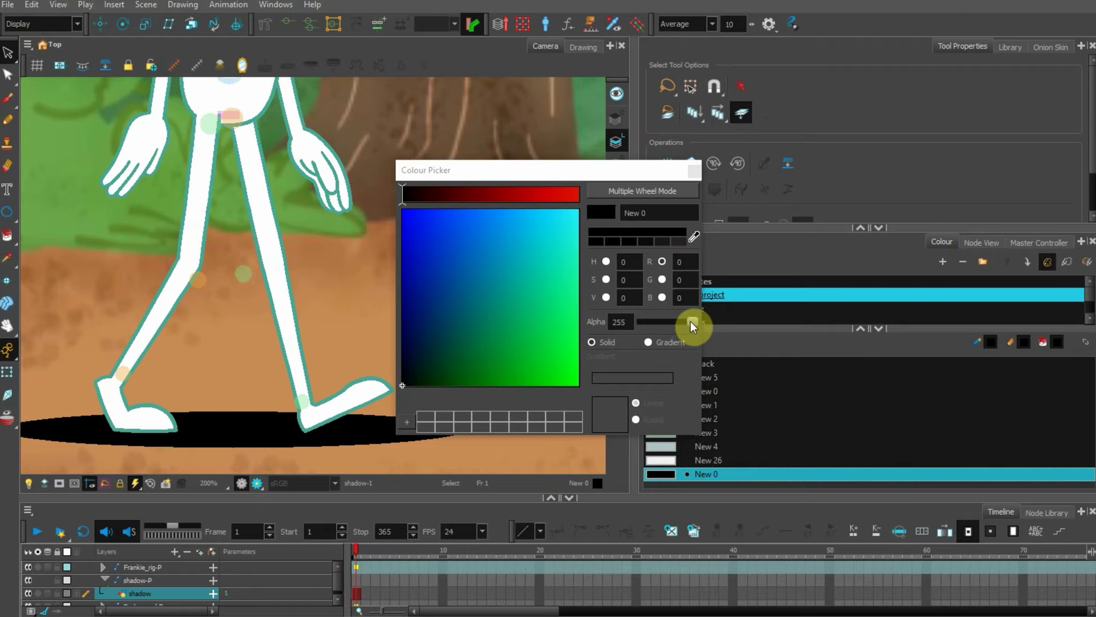
pyautogui.moveTo(691, 321); pyautogui.dragTo(675, 320)
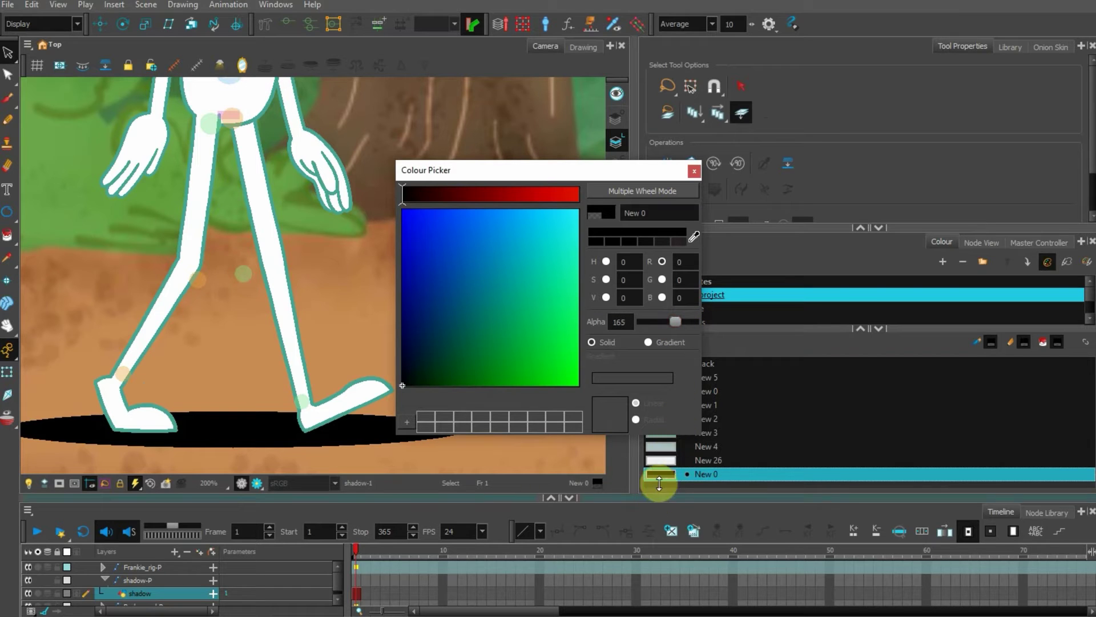
pyautogui.doubleClick(662, 213)
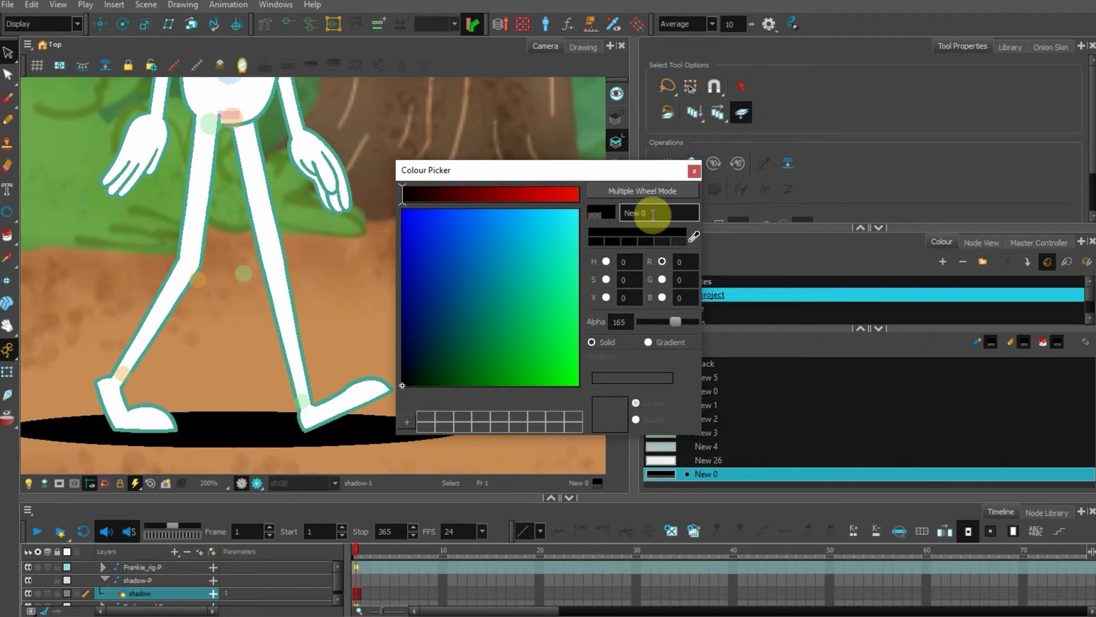
pyautogui.write('shadow')
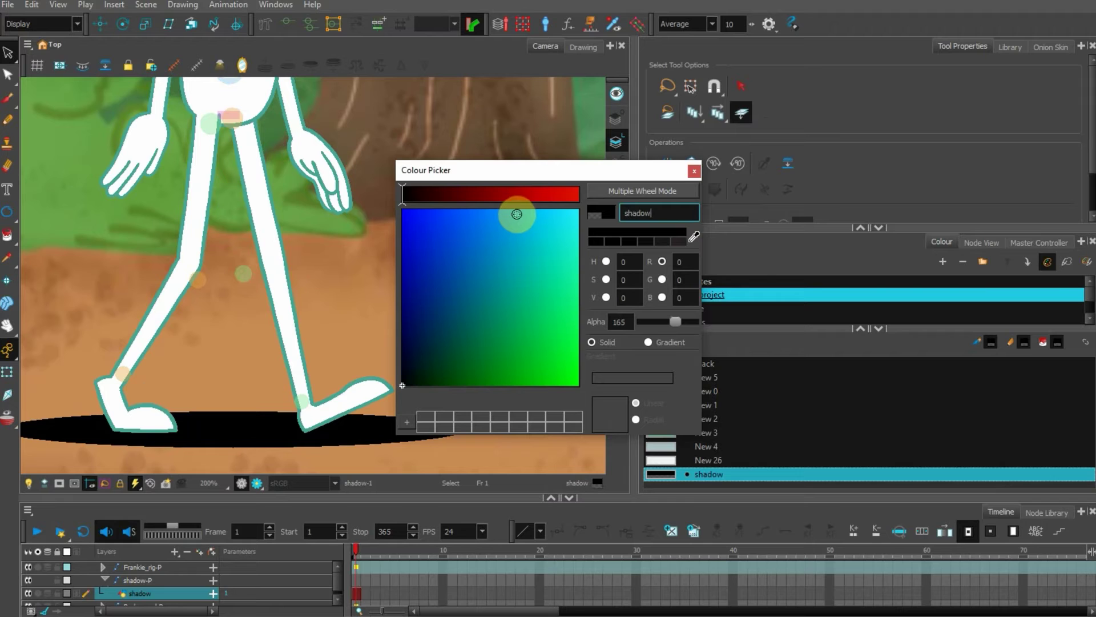
pyautogui.click(693, 168)
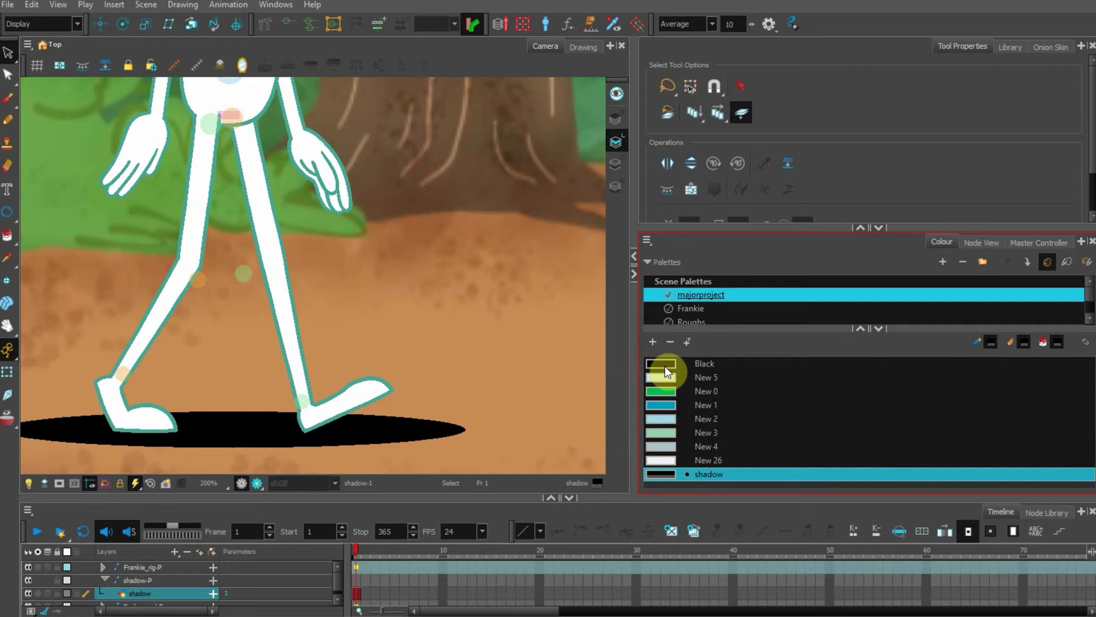
# Step: Paint the ground ellipse with the shadow swatch
pyautogui.click(8, 235)
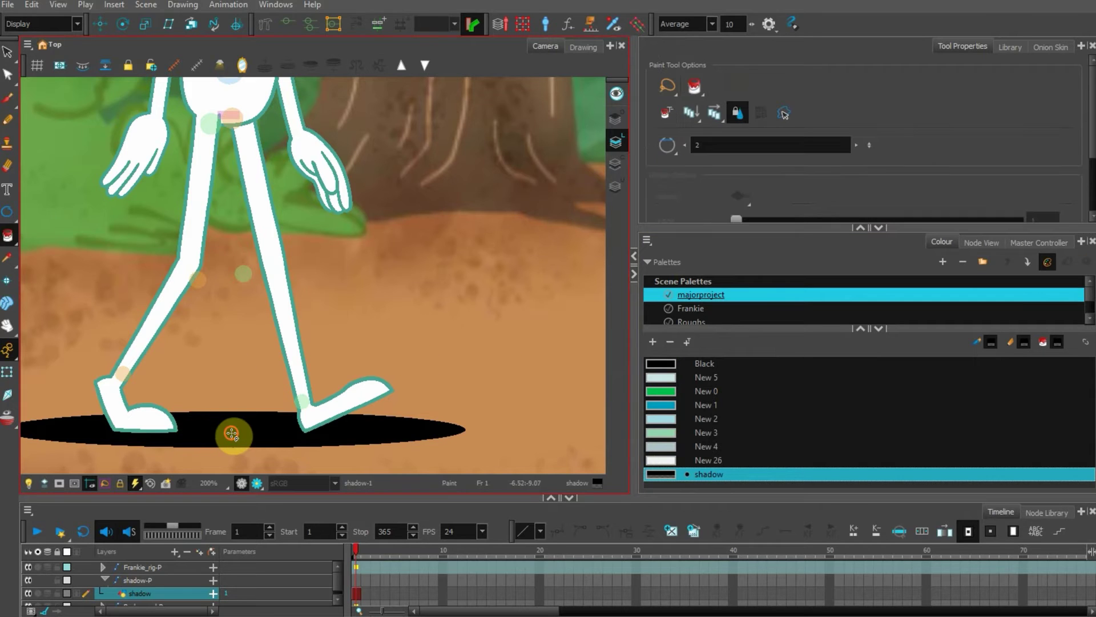
pyautogui.click(231, 434)
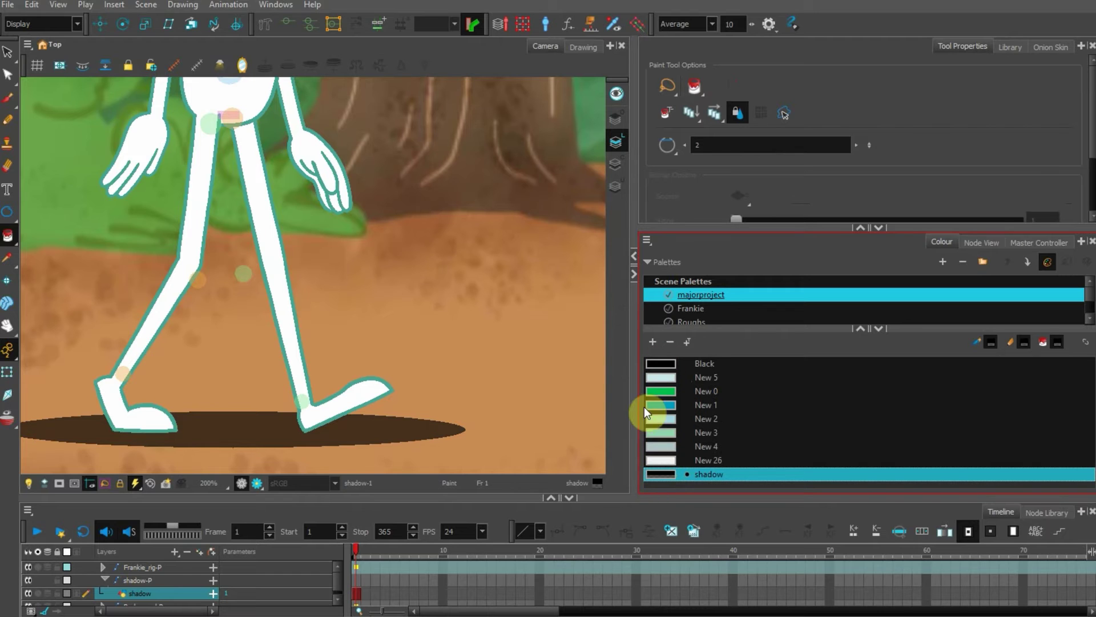
pyautogui.press('space')
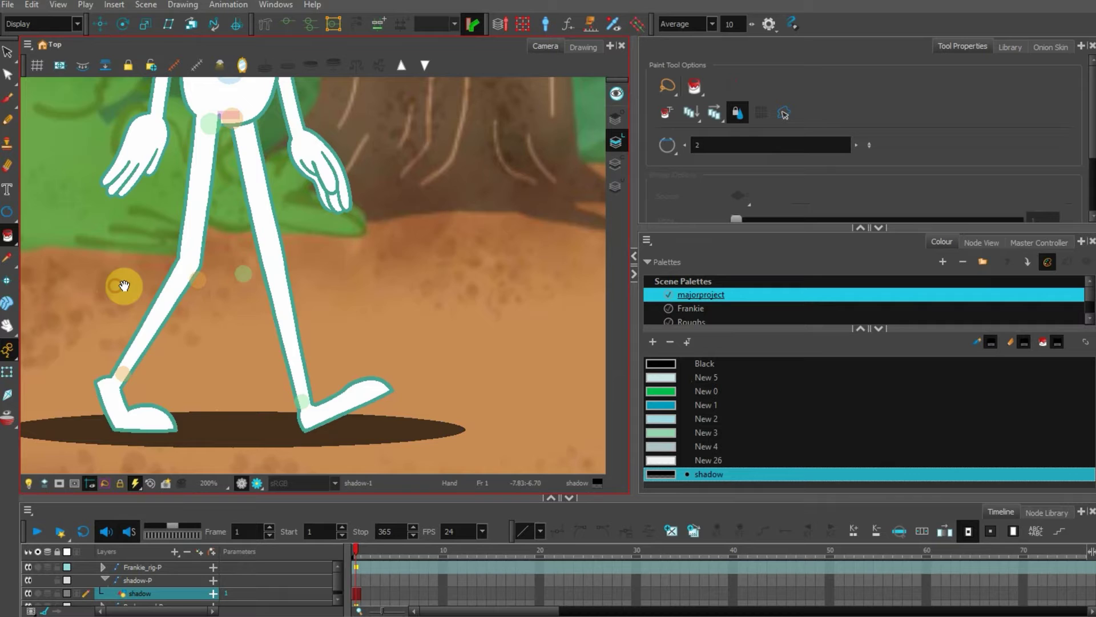
pyautogui.moveTo(124, 285); pyautogui.dragTo(197, 360)
pyautogui.scroll(-1, 200, 308)
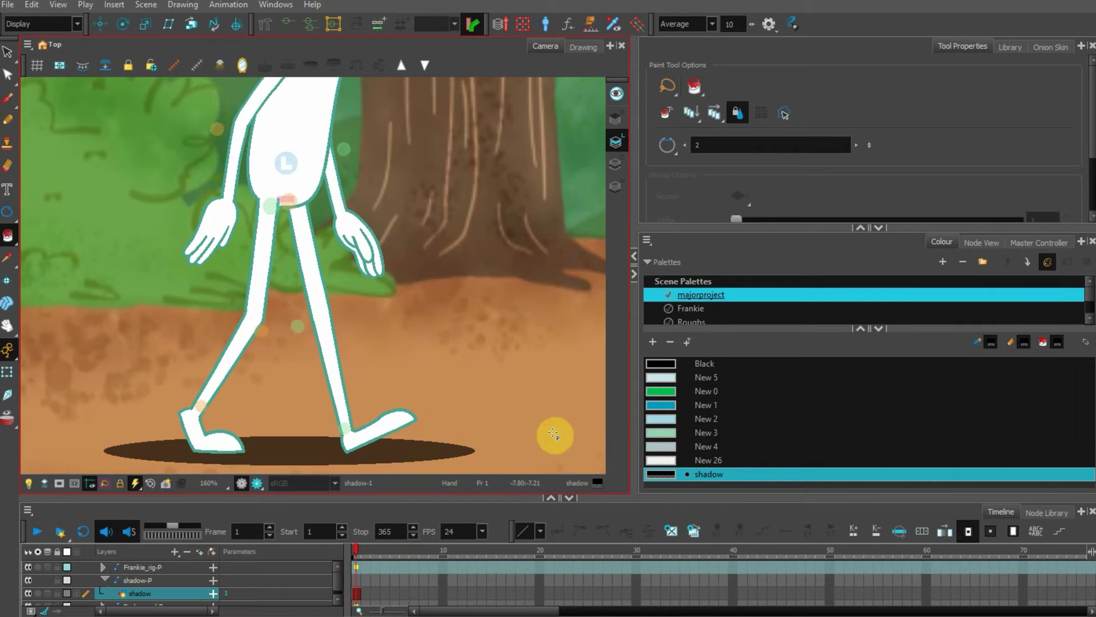
# Step: Change the shadow colour to a dark purple (R41 G23 B75) with alpha 103
pyautogui.doubleClick(669, 477)
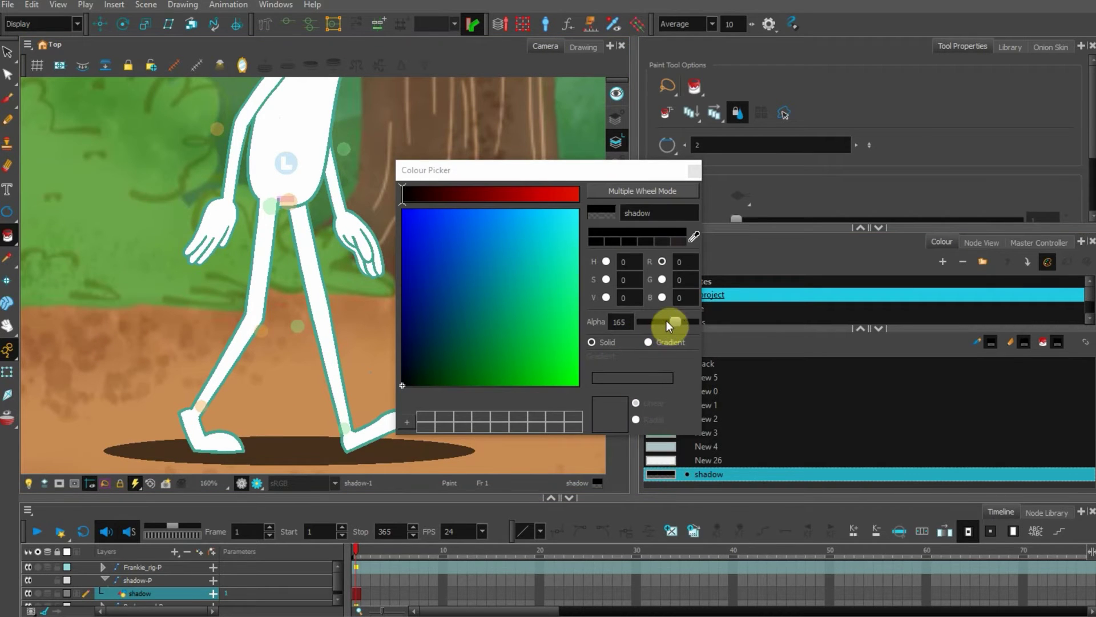
pyautogui.moveTo(666, 320); pyautogui.dragTo(659, 321)
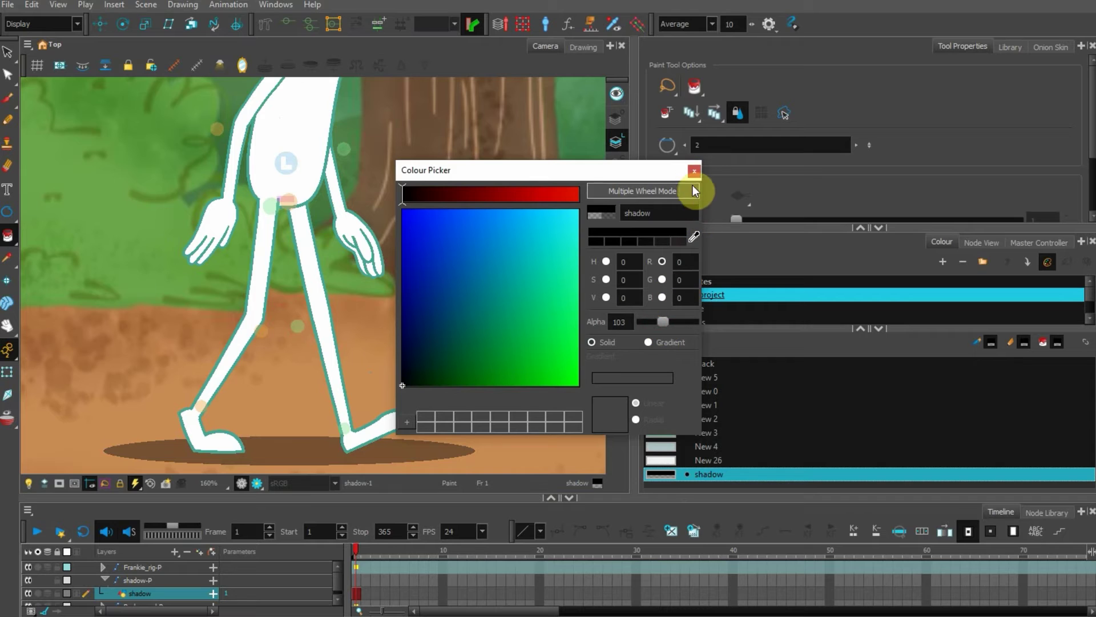
pyautogui.moveTo(451, 193); pyautogui.dragTo(431, 196)
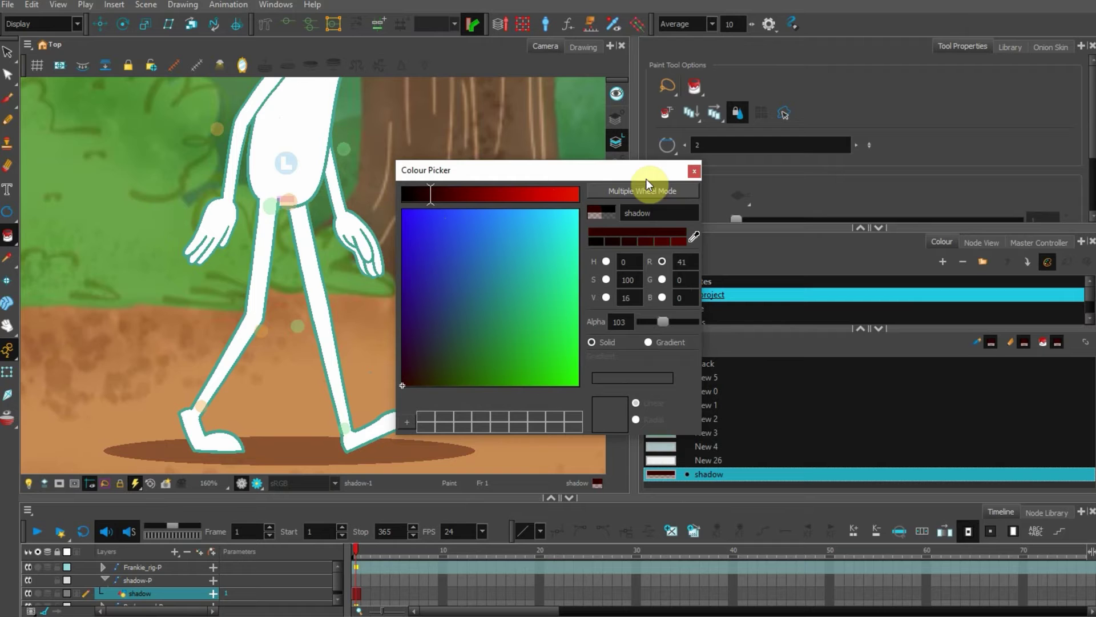
pyautogui.click(419, 333)
pyautogui.moveTo(419, 333); pyautogui.dragTo(420, 339)
pyautogui.click(689, 173)
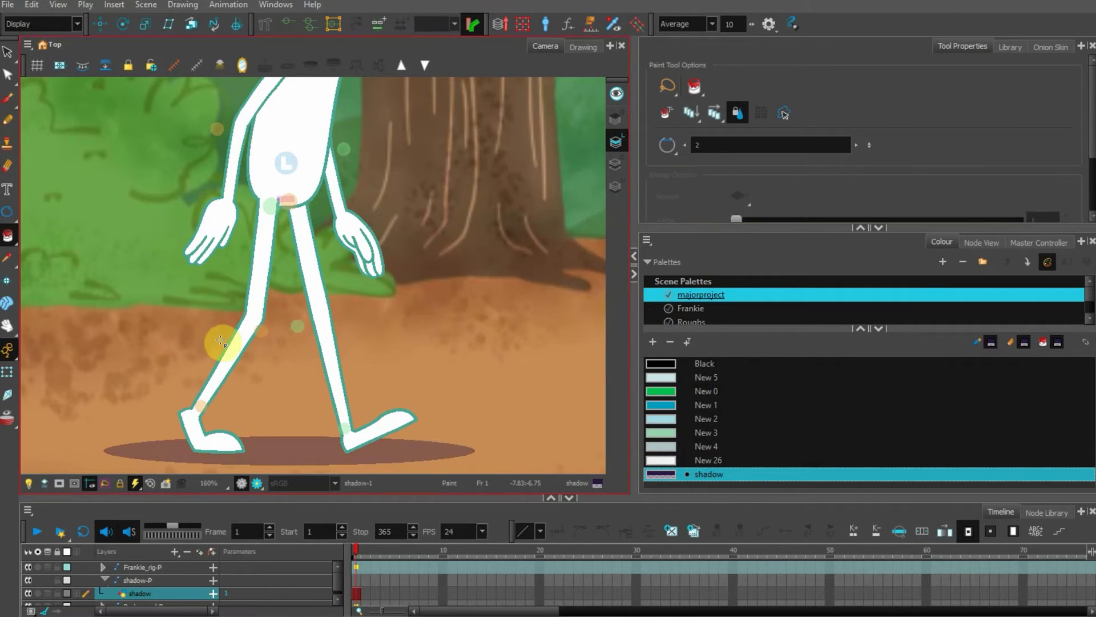
pyautogui.scroll(-2, 200, 331)
pyautogui.moveTo(191, 313)
pyautogui.mouseDown()
pyautogui.moveTo(172, 327)
pyautogui.moveTo(183, 313)
pyautogui.mouseUp()
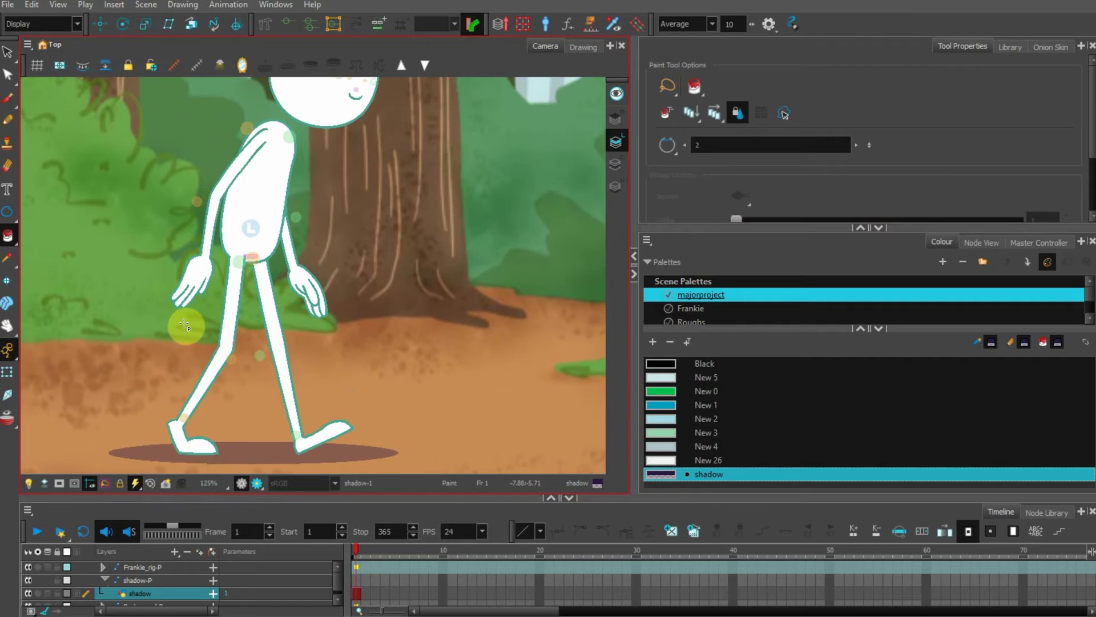
pyautogui.scroll(-1, 194, 328)
# Step: Extend the shadow drawing's exposure from frame 1 to 60 and collapse the shadow-P layer
pyautogui.click(997, 252)
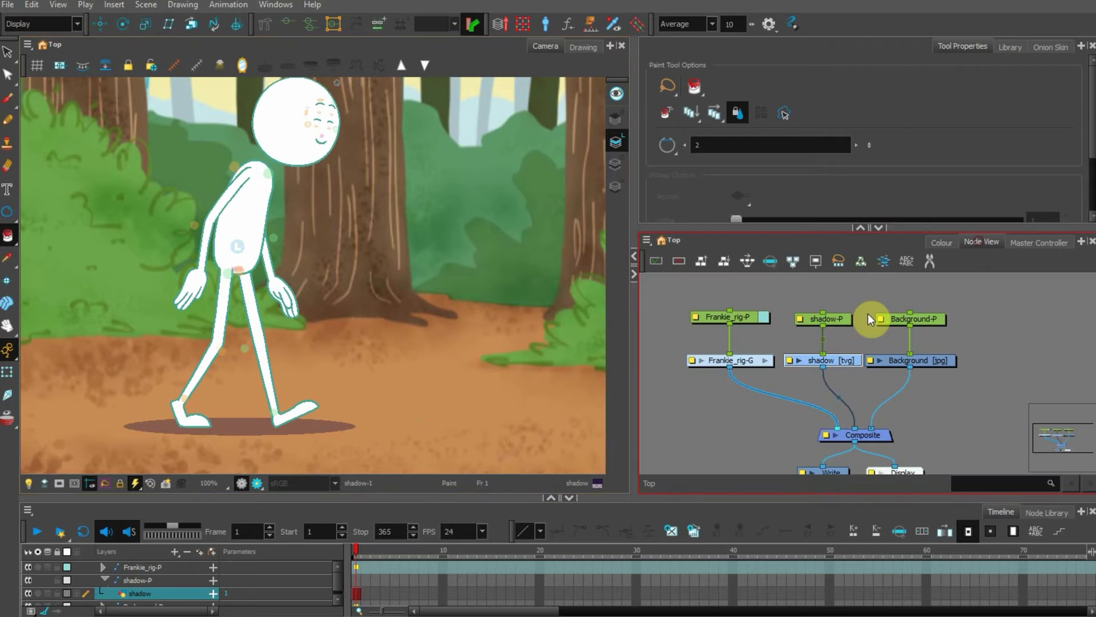
pyautogui.click(355, 594)
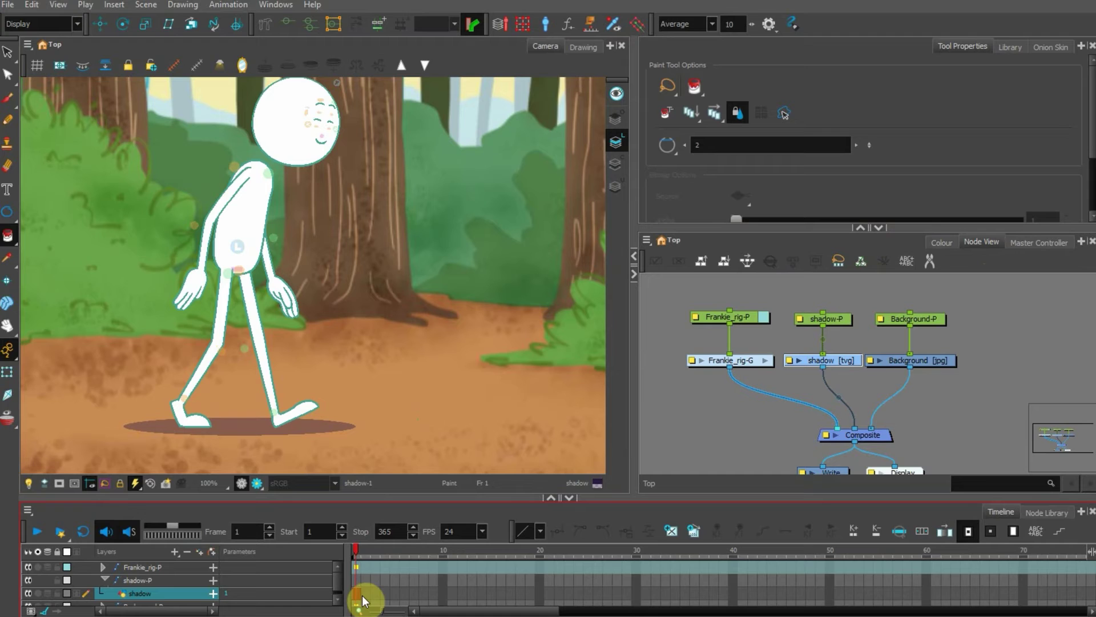
pyautogui.click(920, 594)
pyautogui.press('F5')
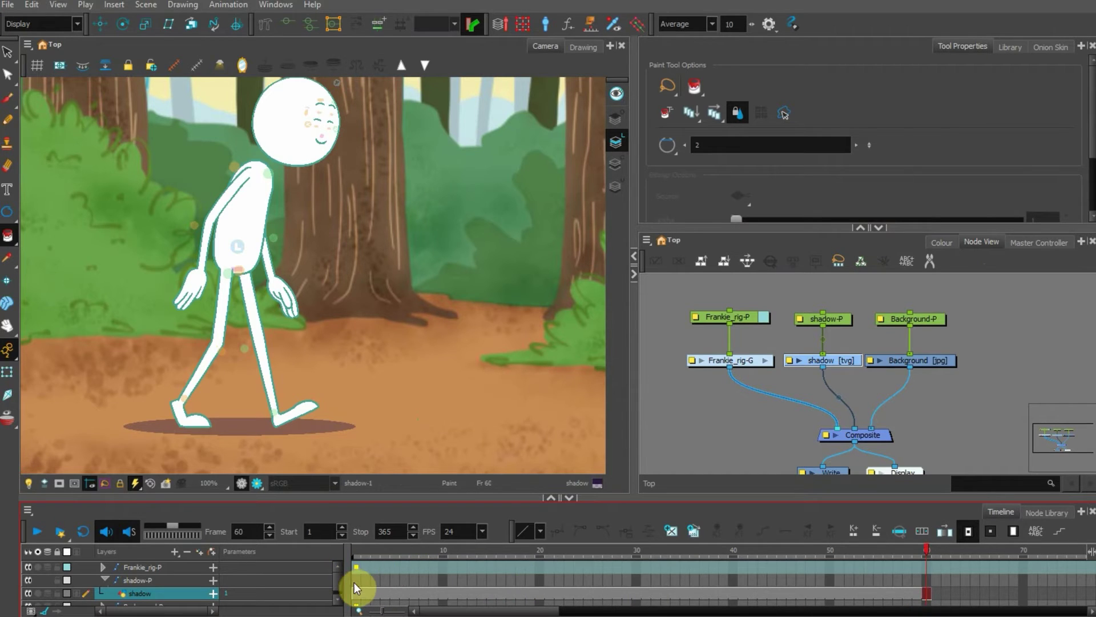
pyautogui.click(355, 581)
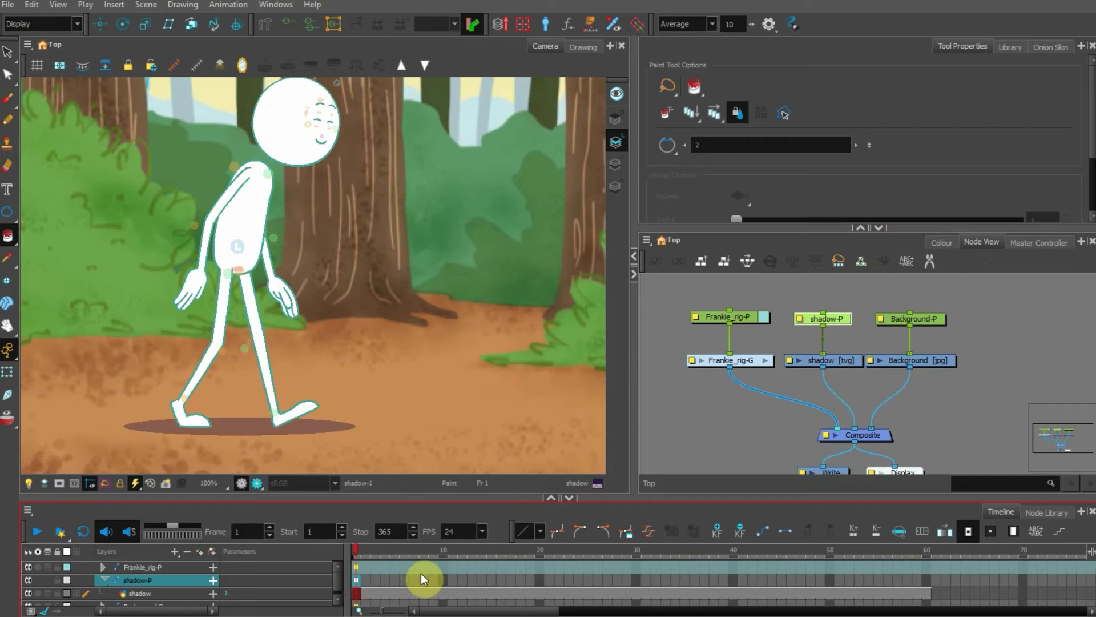
pyautogui.click(104, 579)
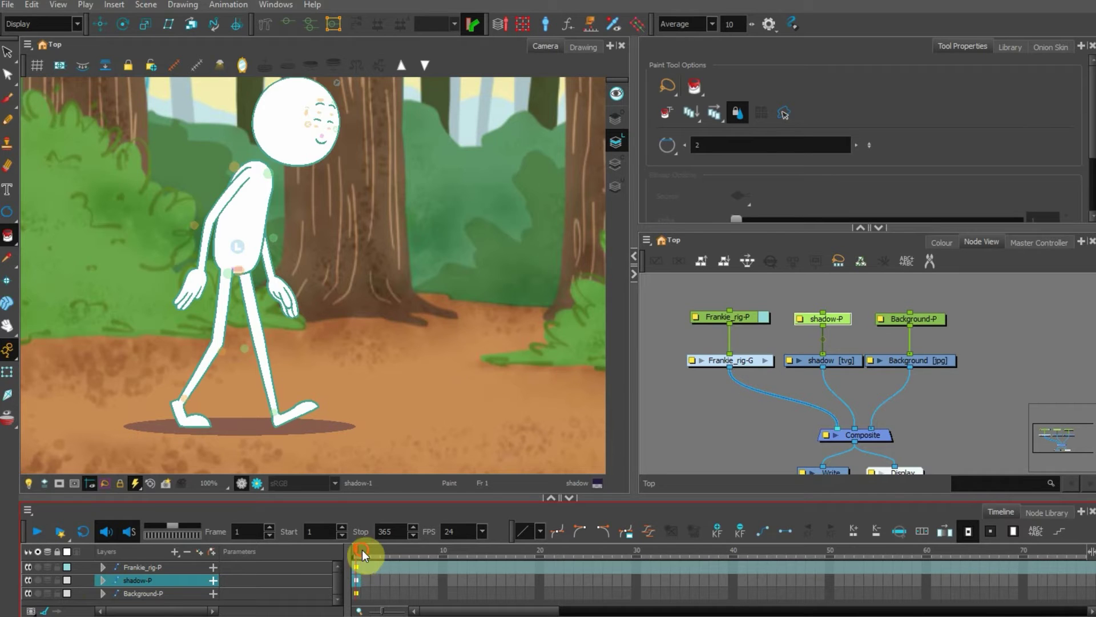
pyautogui.moveTo(362, 549); pyautogui.dragTo(341, 549)
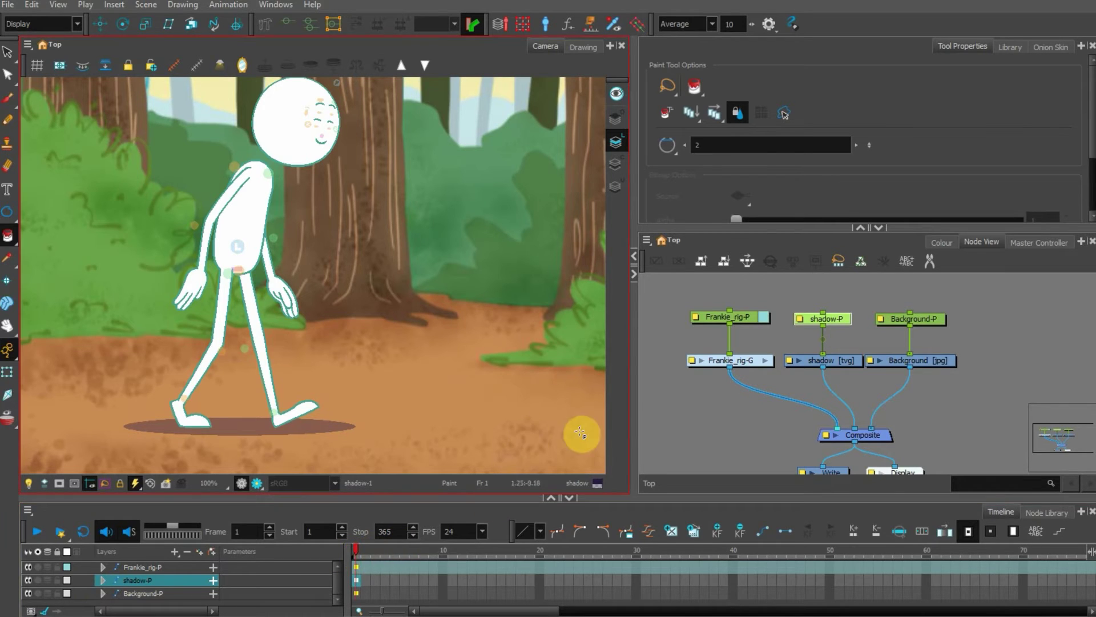
# Step: Try rotating the shadow with the Transform tool, then undo back to its original angle
pyautogui.click(7, 373)
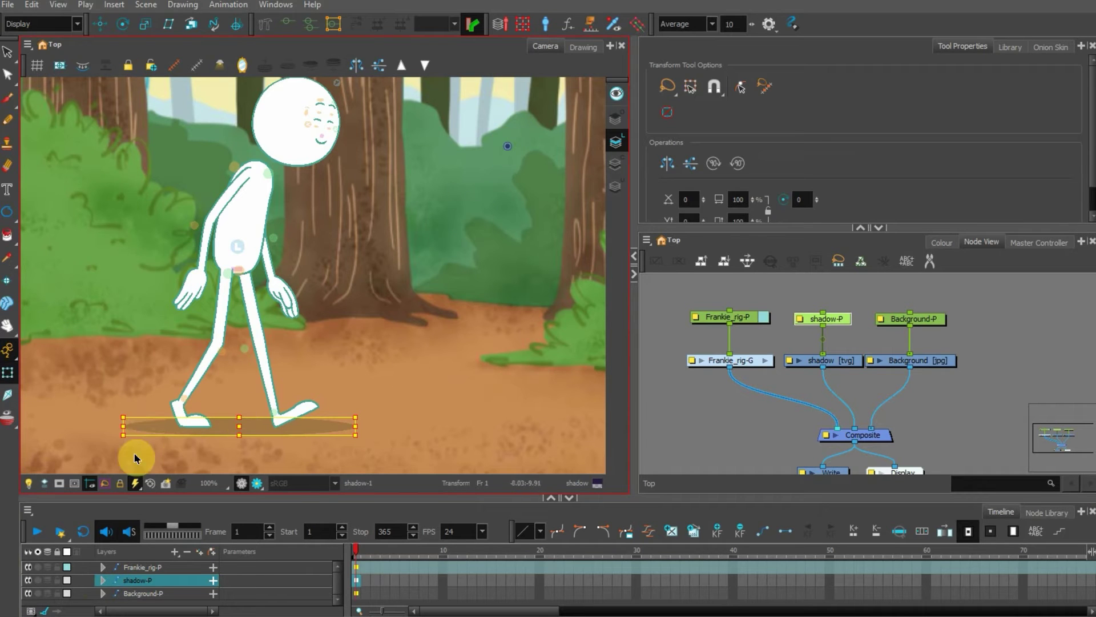
pyautogui.moveTo(123, 446); pyautogui.dragTo(134, 421)
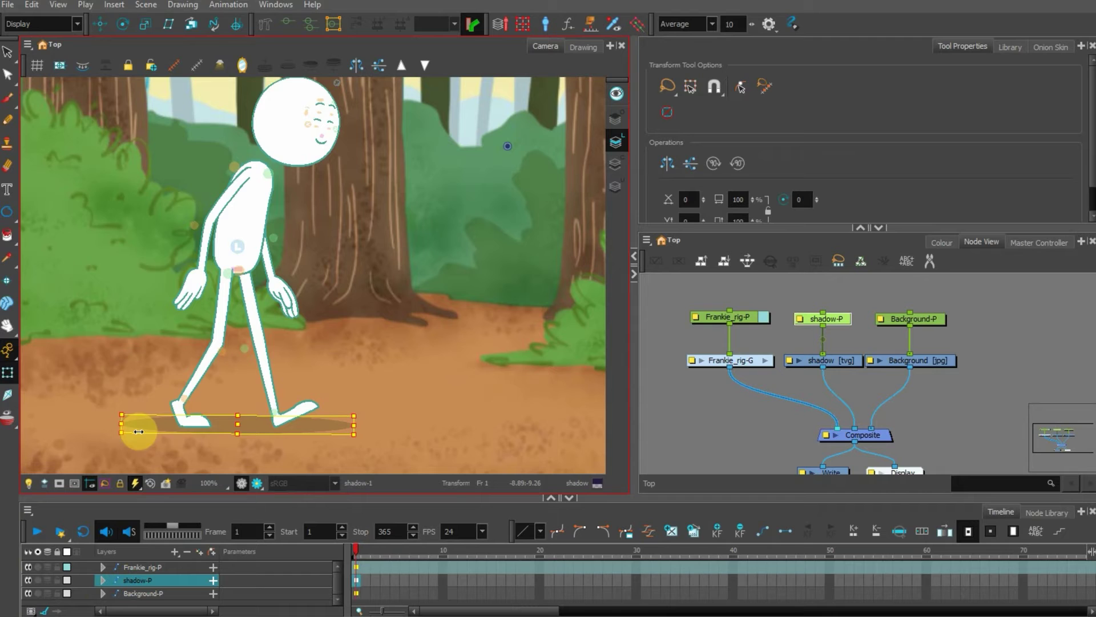
pyautogui.hotkey('ctrl', 'z')
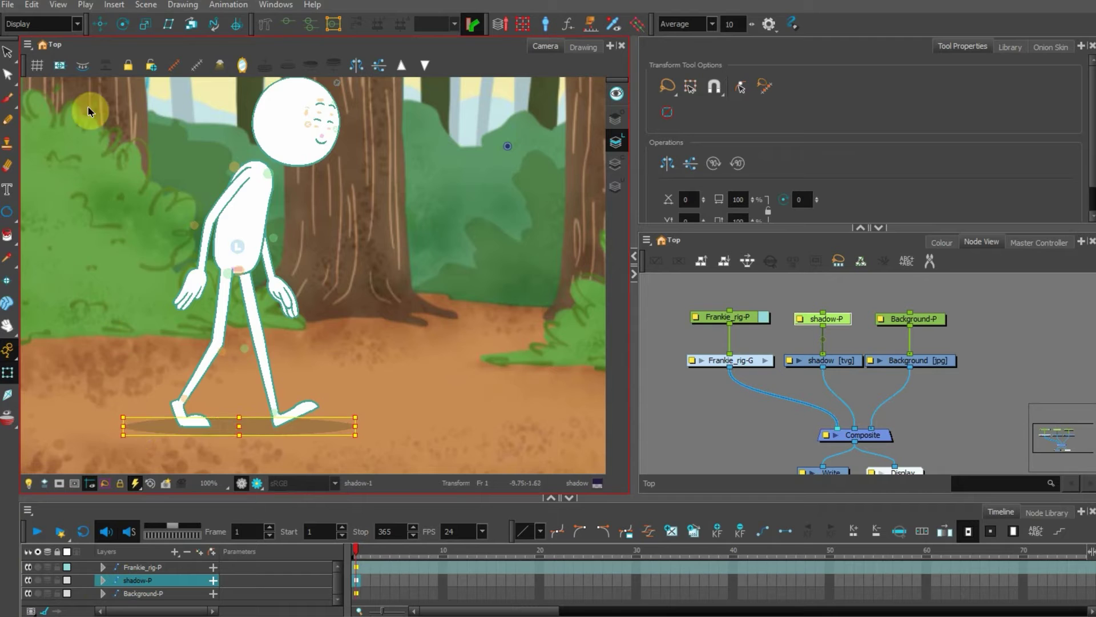
pyautogui.click(126, 24)
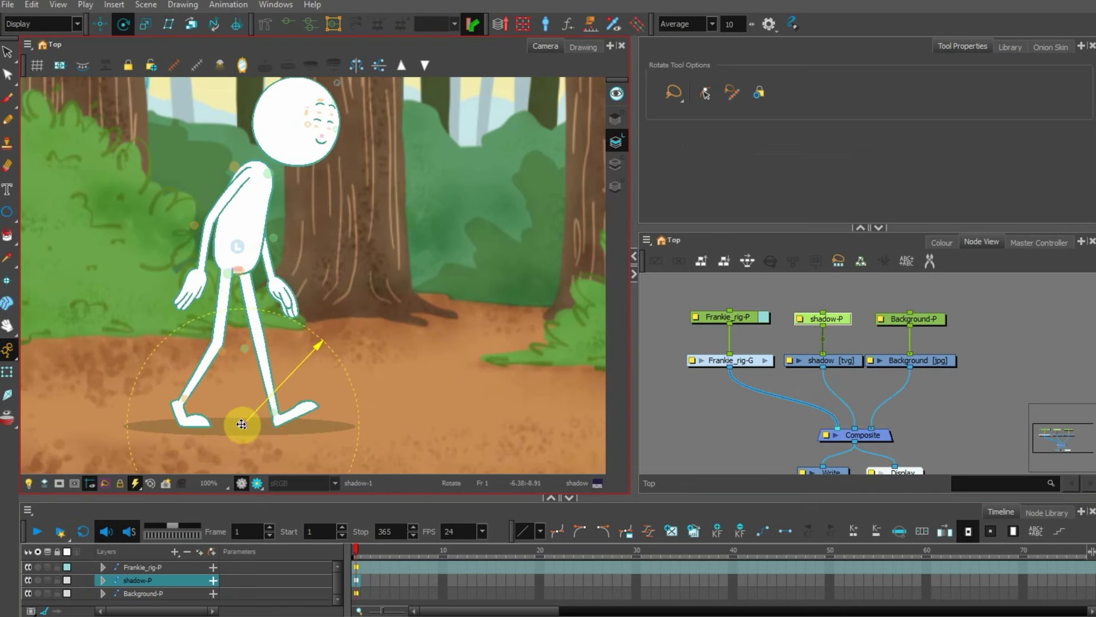
# Step: Narrow the shadow ellipse horizontally around its centre with the Transform tool
pyautogui.click(7, 372)
pyautogui.click(130, 425)
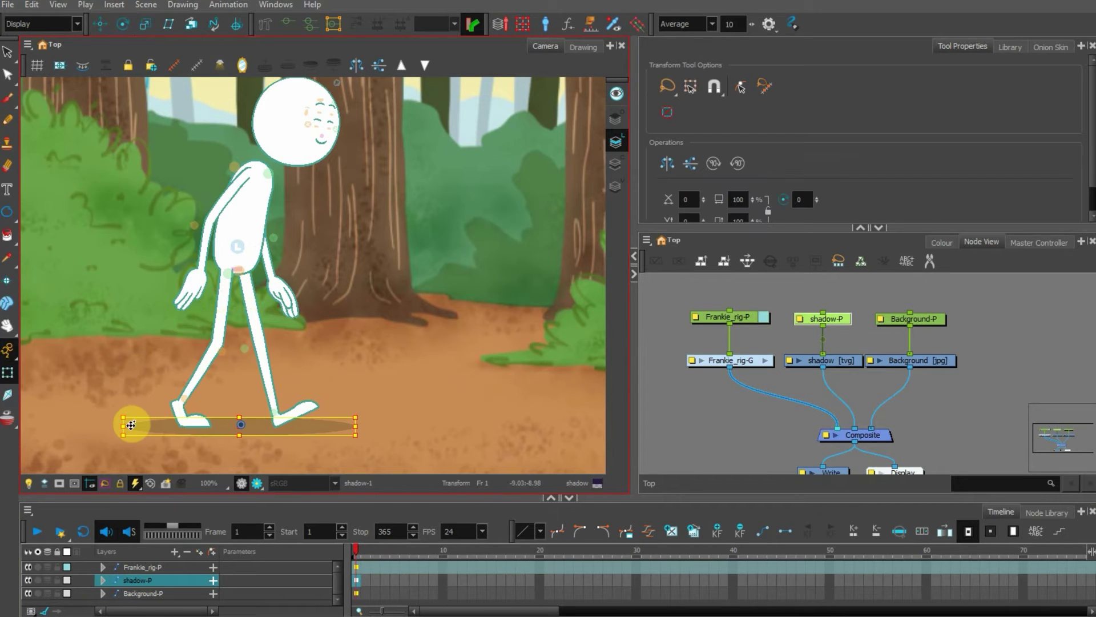
pyautogui.moveTo(131, 425)
pyautogui.mouseDown()
pyautogui.moveTo(118, 422)
pyautogui.moveTo(163, 427)
pyautogui.moveTo(128, 431)
pyautogui.mouseUp()
pyautogui.click(665, 412)
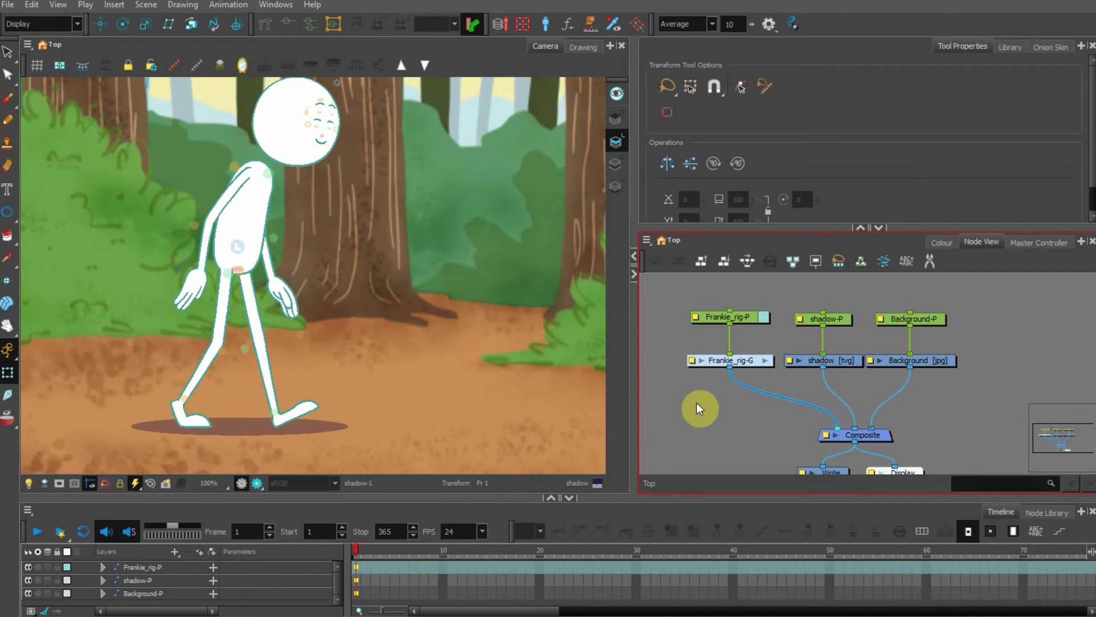
# Step: Zoom in on the narrowed purple shadow in Render Preview, then turn the preview off
pyautogui.click(158, 544)
pyautogui.click(259, 485)
pyautogui.click(257, 483)
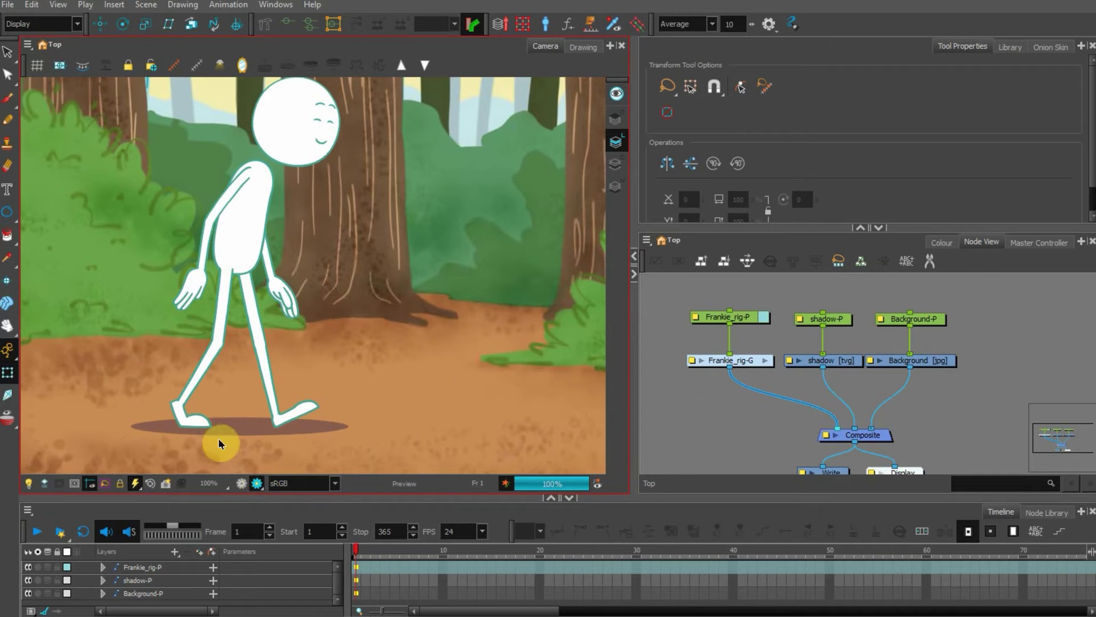
pyautogui.scroll(1, 226, 426)
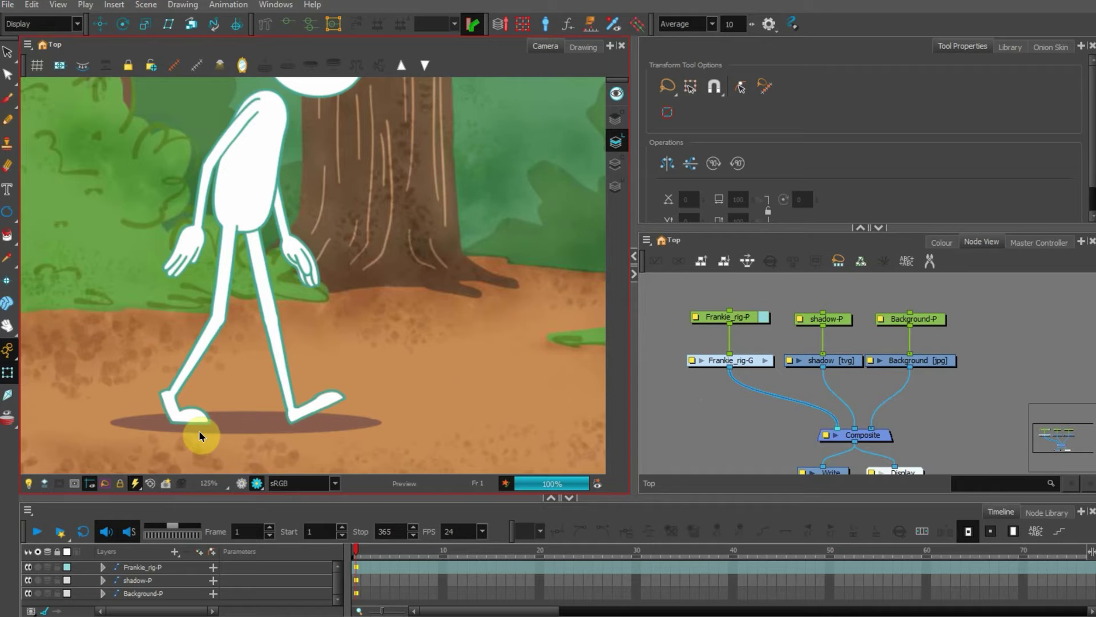
pyautogui.click(257, 483)
pyautogui.click(739, 406)
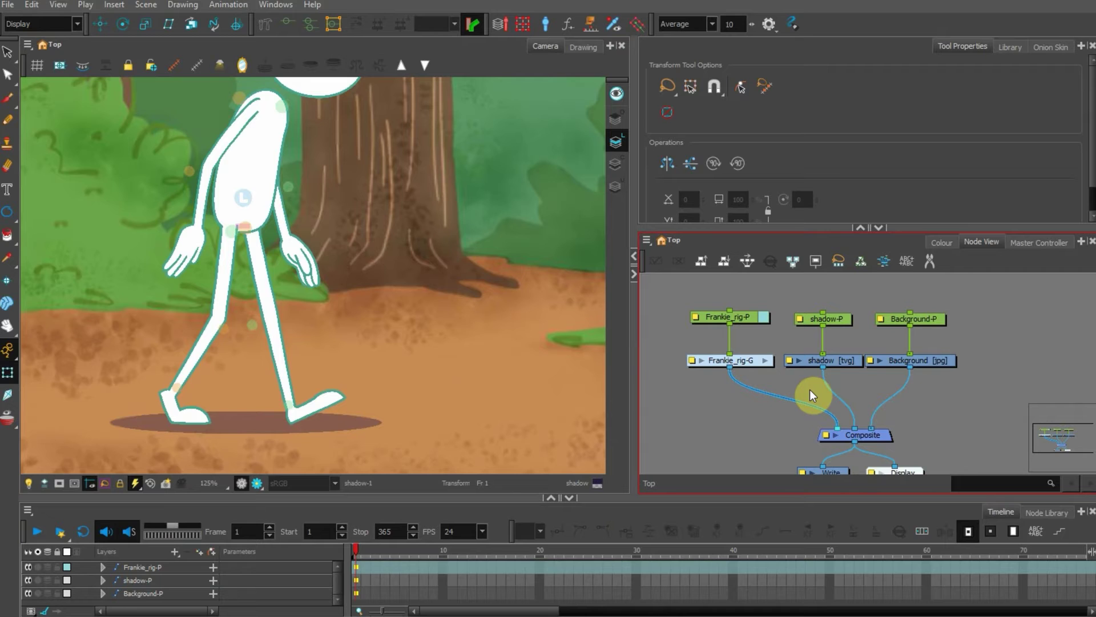
# Step: Search 'blur' in the node list and insert a Blur-Box on the shadow-to-Composite link
pyautogui.press('Tab')
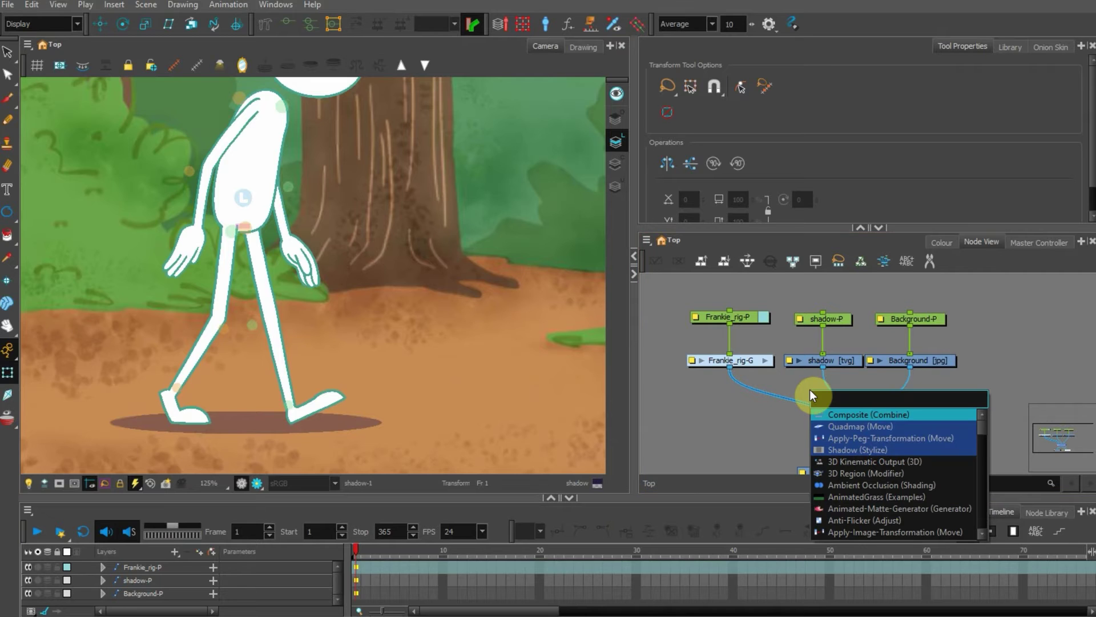
pyautogui.press('Return')
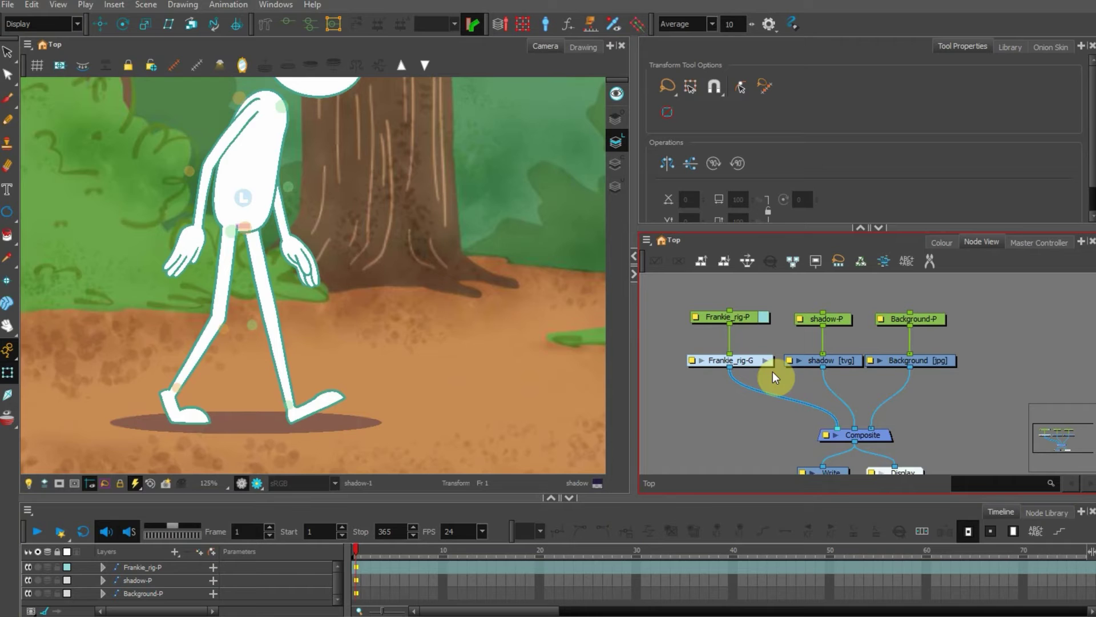
pyautogui.press('Tab')
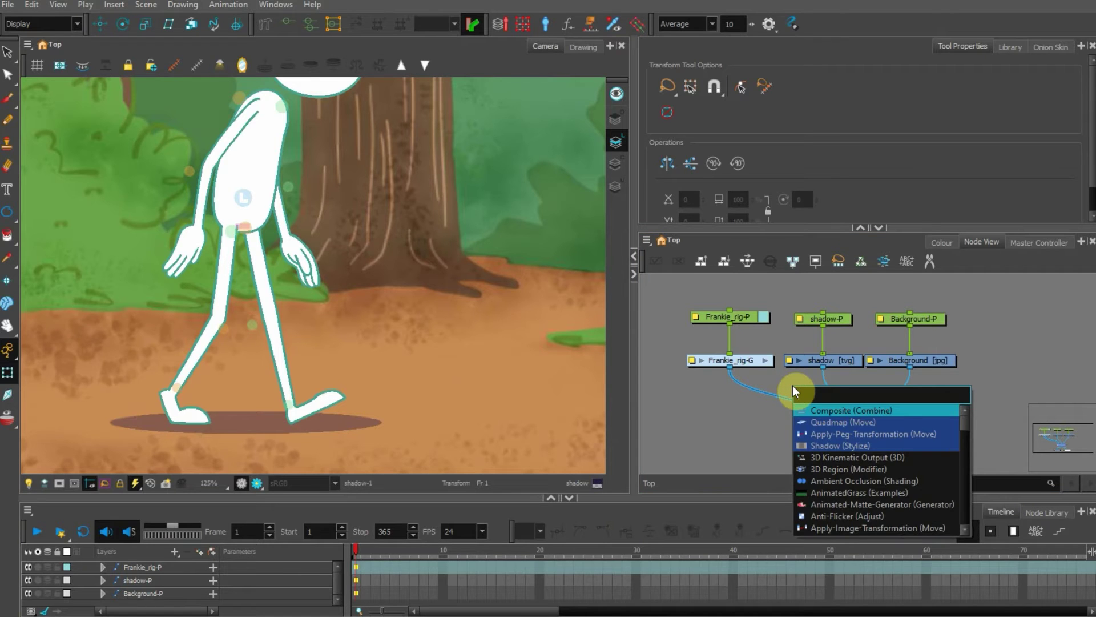
pyautogui.write('blur')
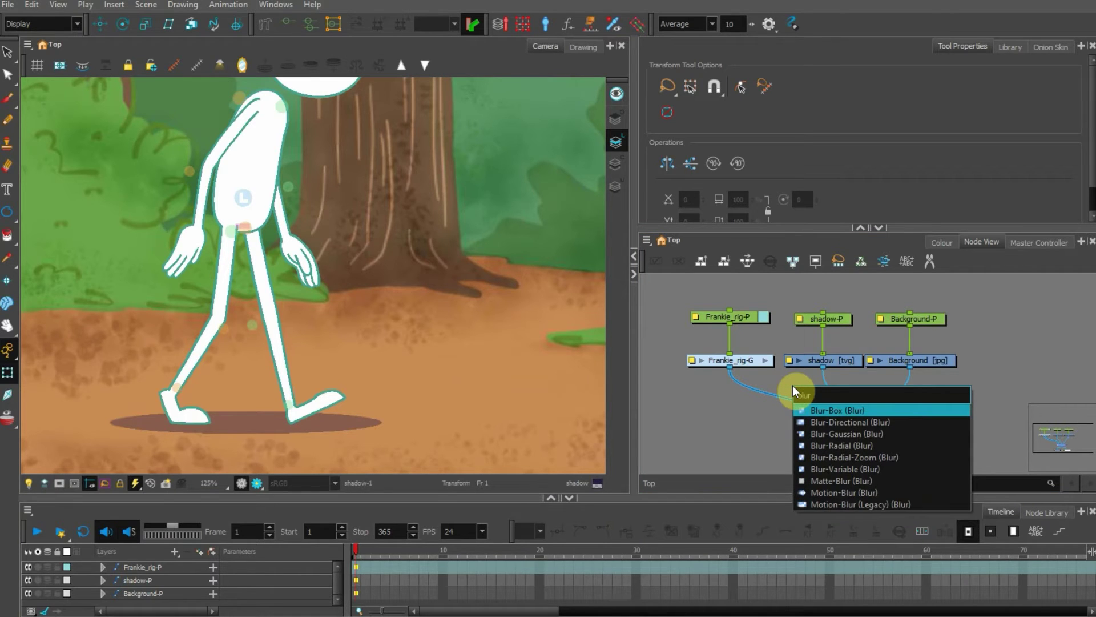
pyautogui.click(824, 411)
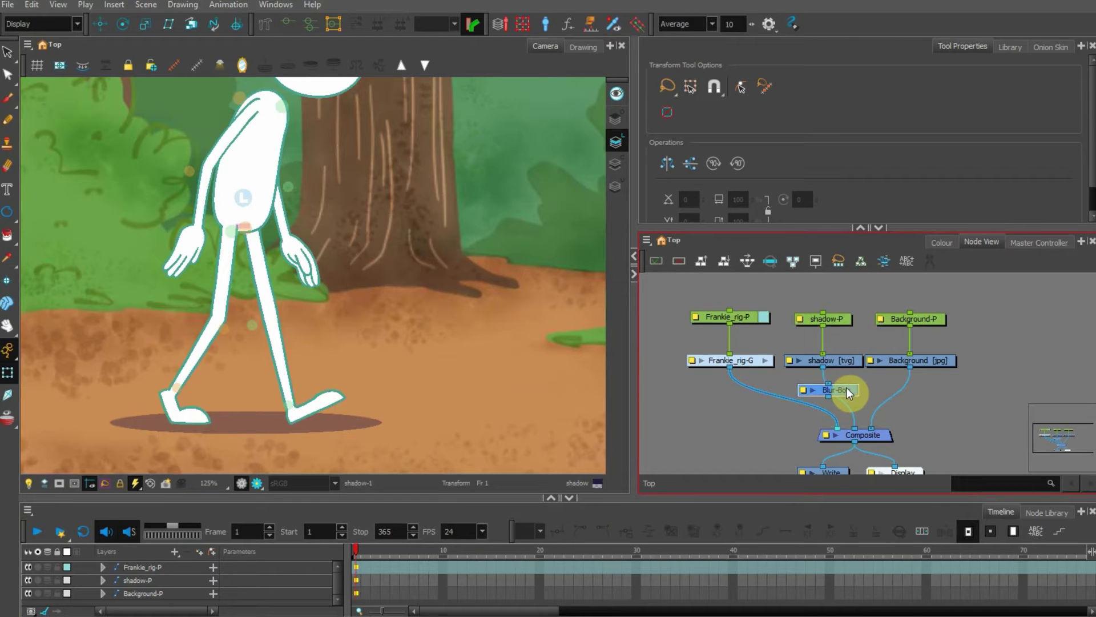
pyautogui.moveTo(845, 387); pyautogui.dragTo(840, 385)
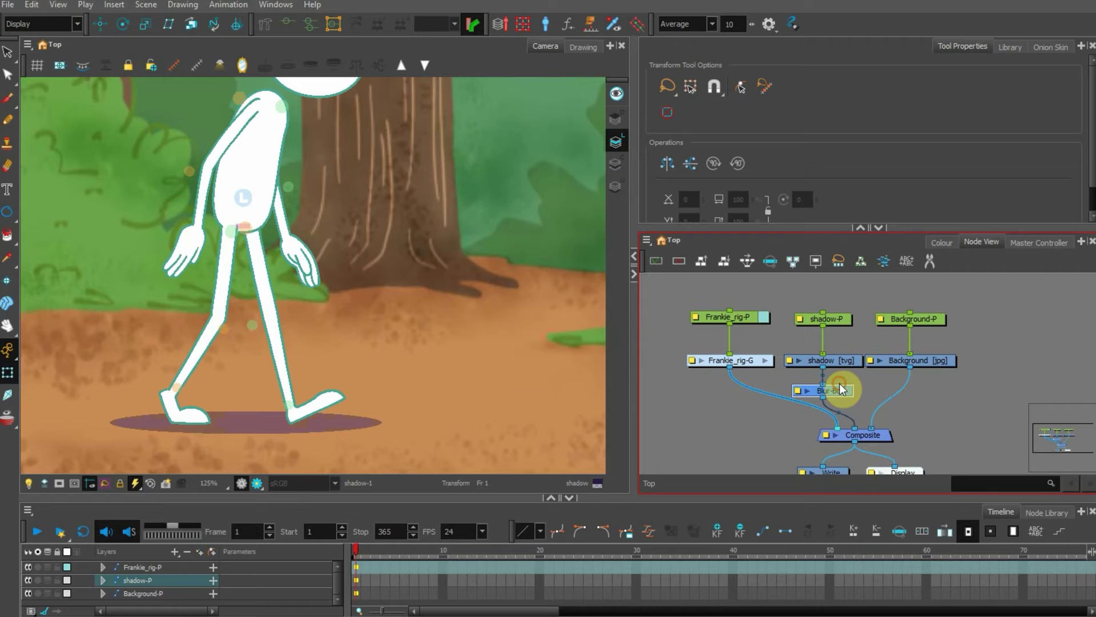
pyautogui.click(799, 391)
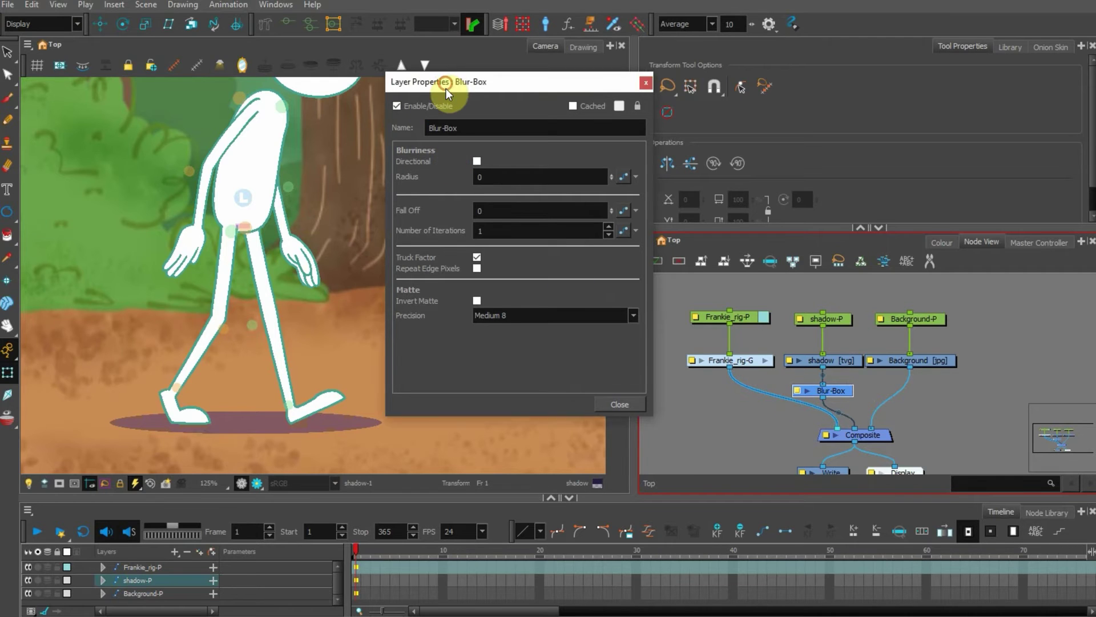
# Step: Reopen the Blur-Box properties and enter 3 as its Radius
pyautogui.moveTo(446, 88); pyautogui.dragTo(460, 152)
pyautogui.click(598, 443)
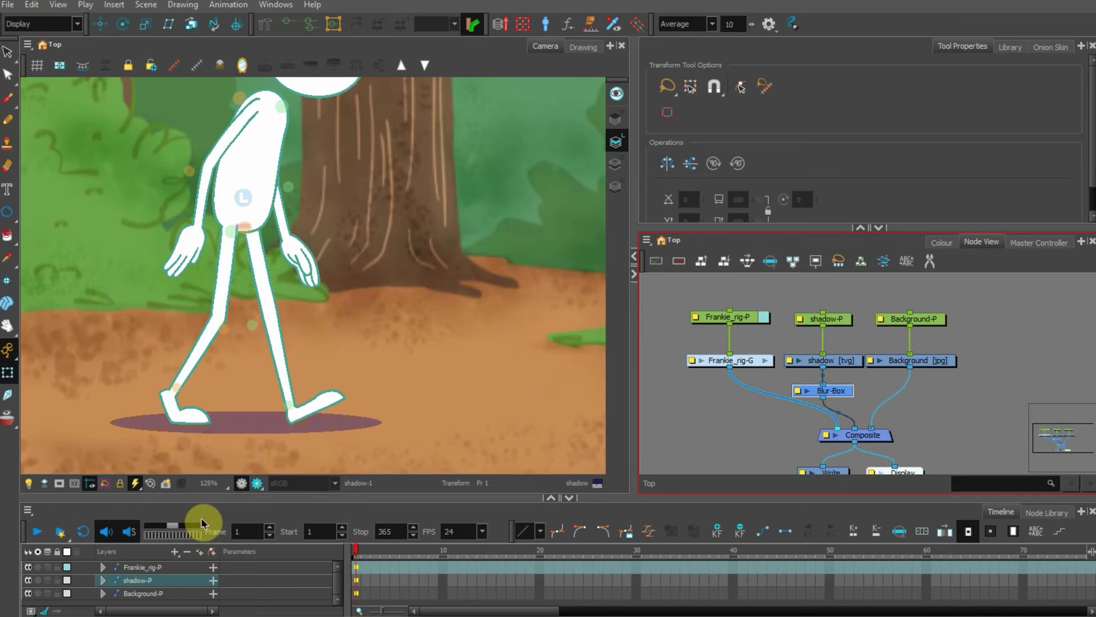
pyautogui.rightClick(145, 584)
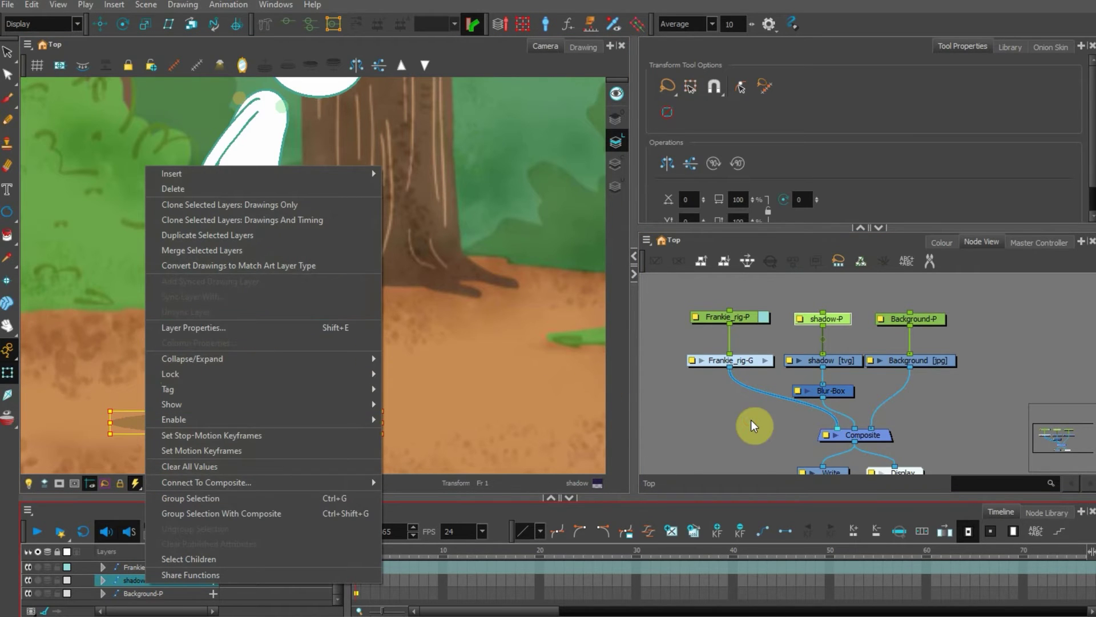
pyautogui.click(824, 406)
pyautogui.click(842, 392)
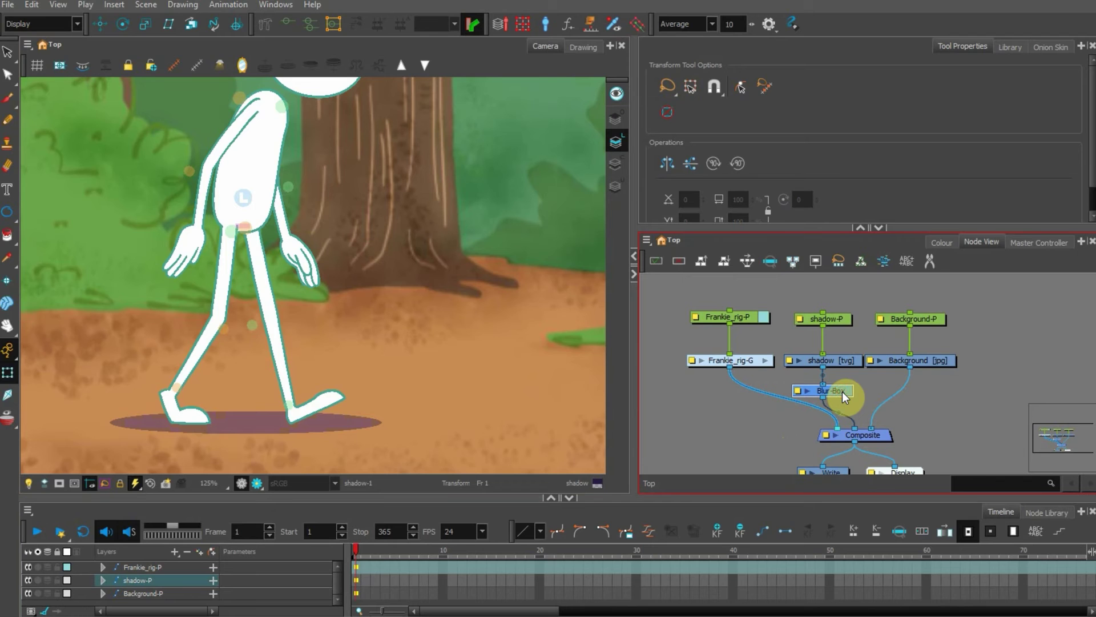
pyautogui.doubleClick(796, 392)
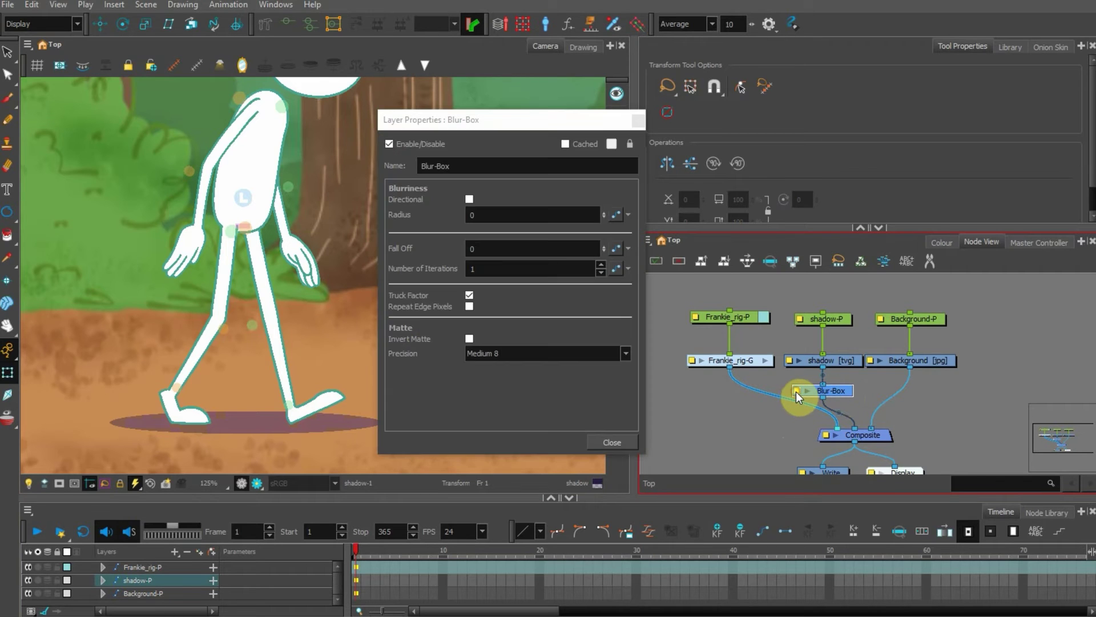
pyautogui.click(469, 214)
pyautogui.write('3')
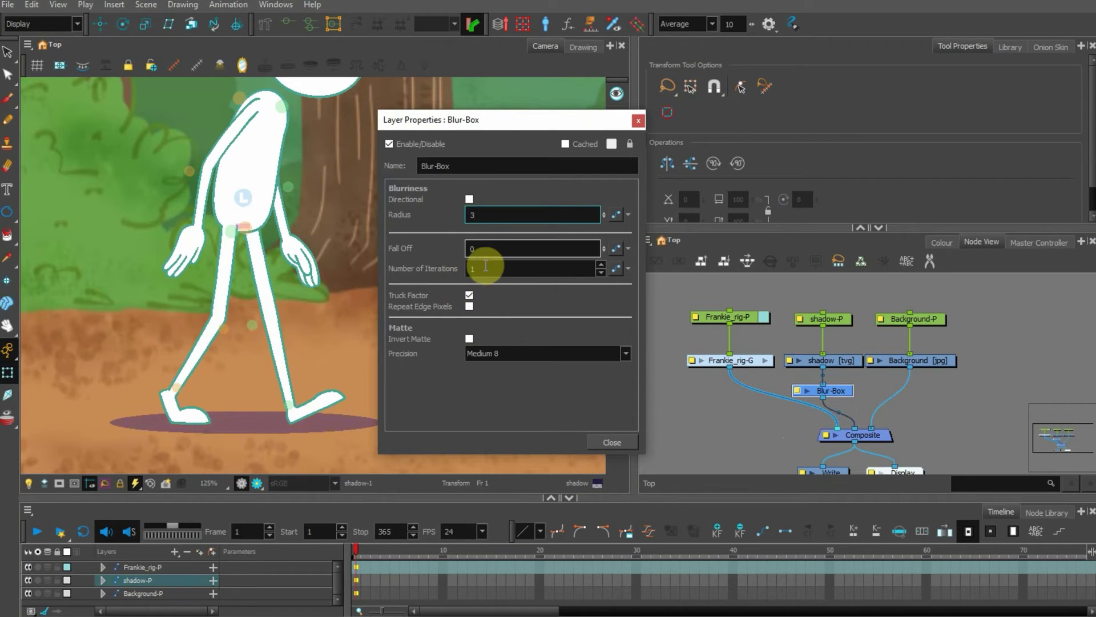
# Step: Turn on Render Preview and reopen the Blur-Box node's Layer Properties
pyautogui.click(637, 122)
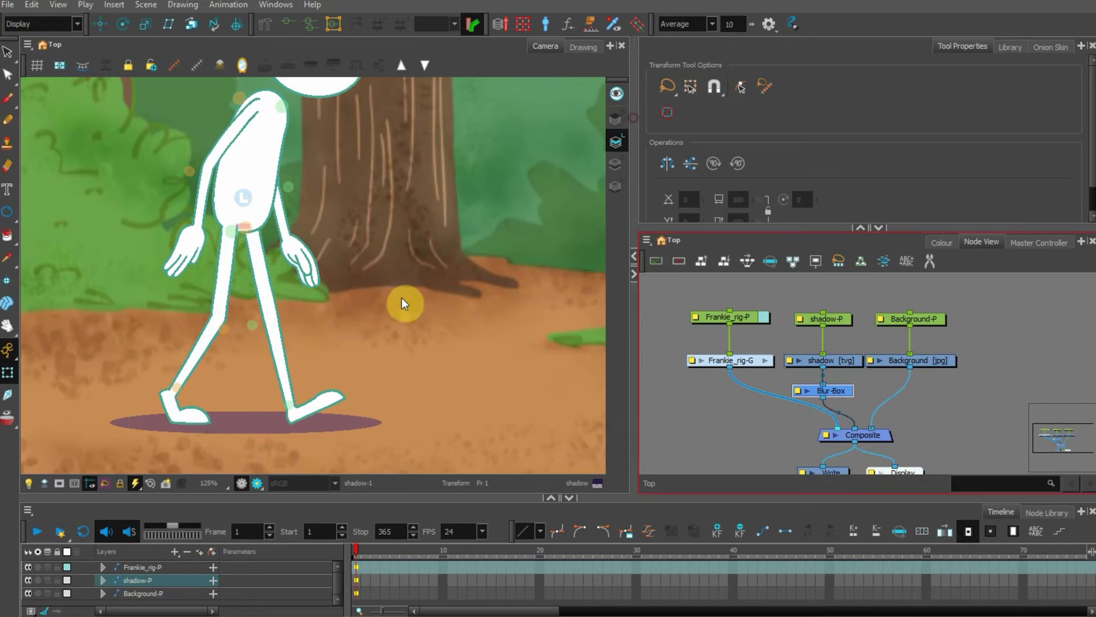
pyautogui.click(256, 483)
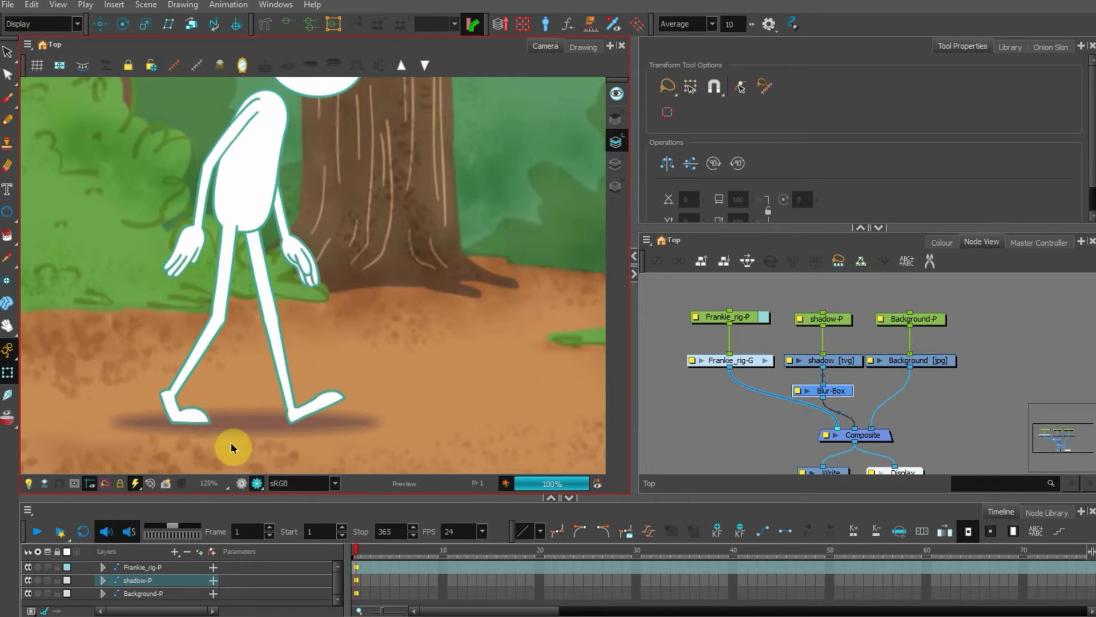
pyautogui.click(772, 424)
pyautogui.click(798, 390)
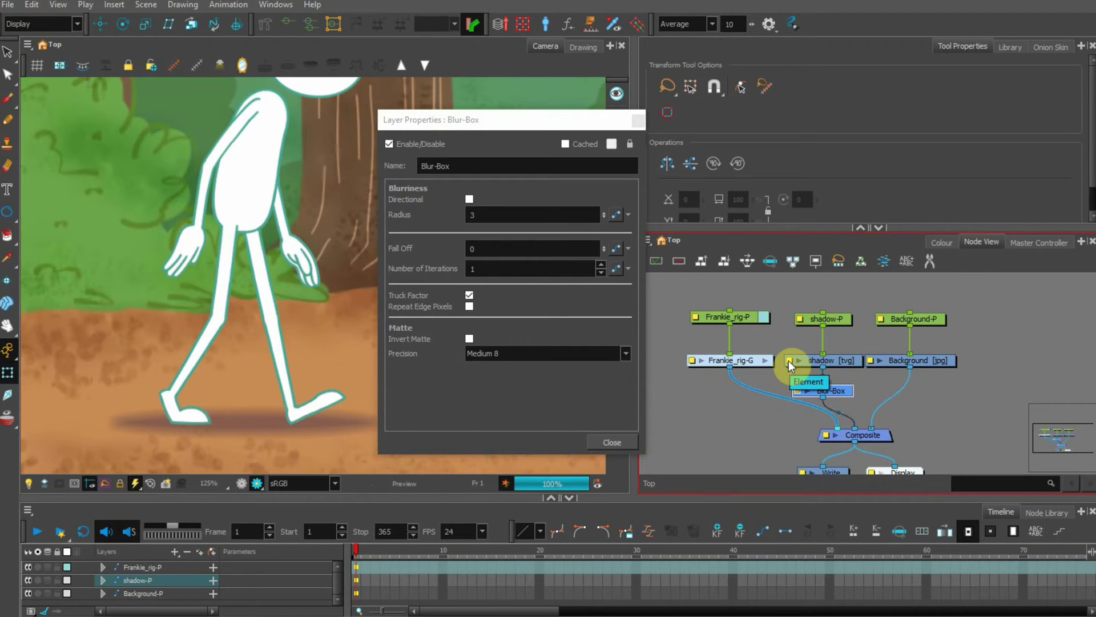
# Step: Change the Blur-Box Radius to 1.5 and close its properties
pyautogui.doubleClick(470, 215)
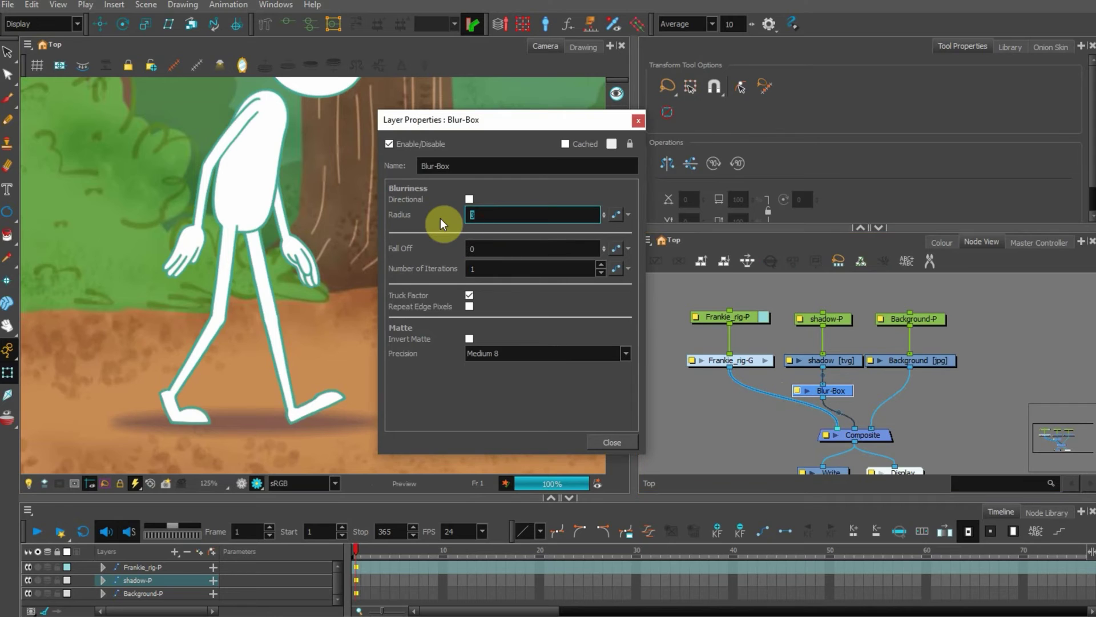
pyautogui.write('1.5')
pyautogui.click(617, 441)
pyautogui.click(724, 424)
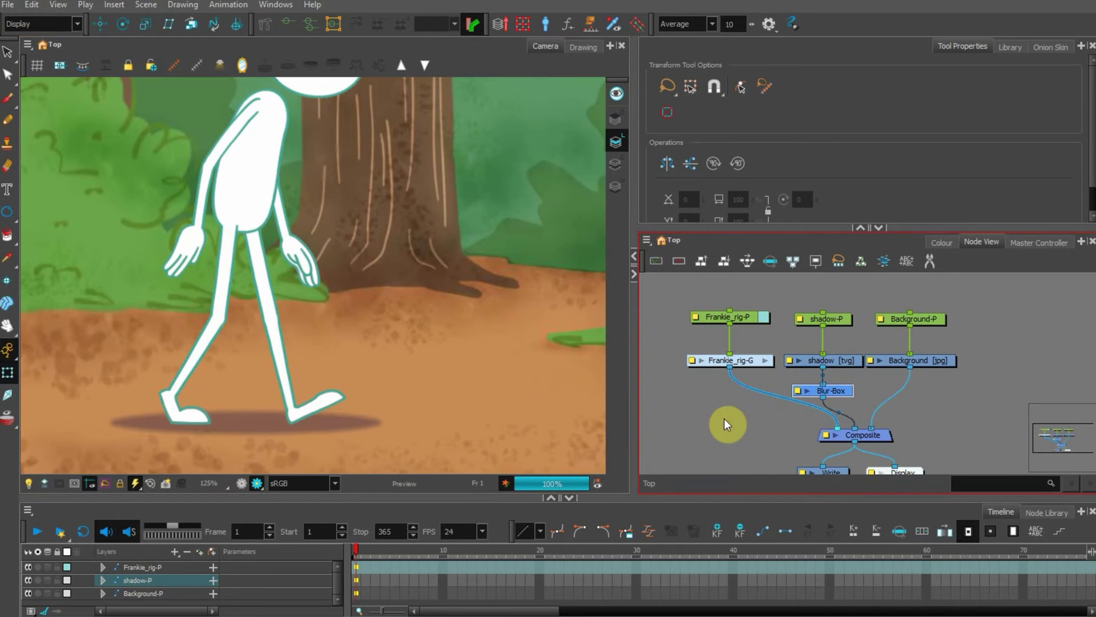
pyautogui.click(206, 405)
pyautogui.click(727, 403)
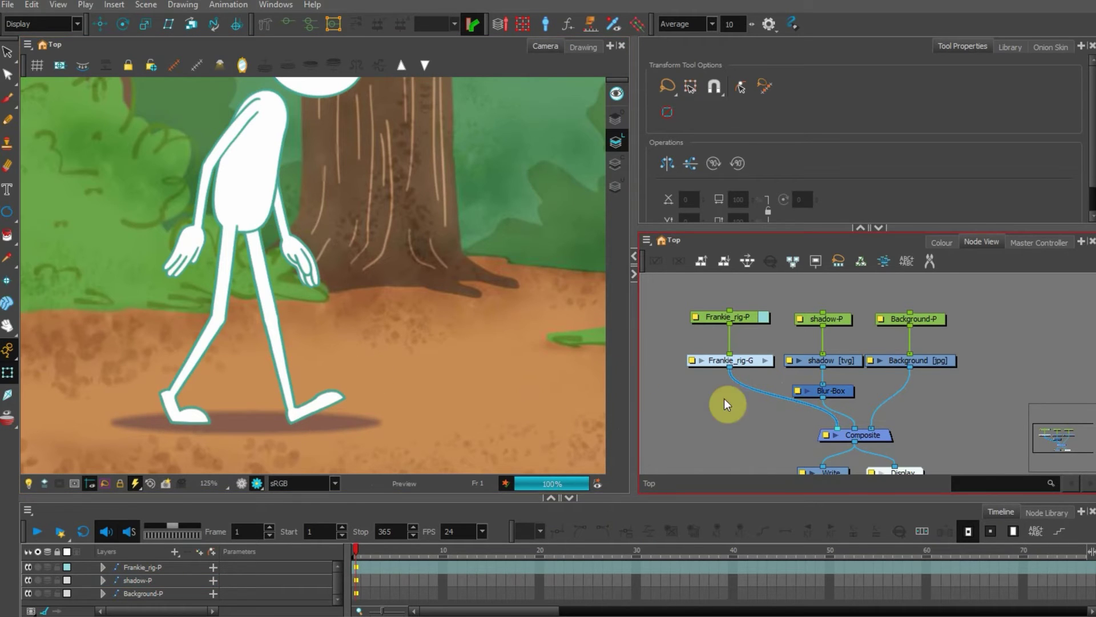
pyautogui.click(399, 425)
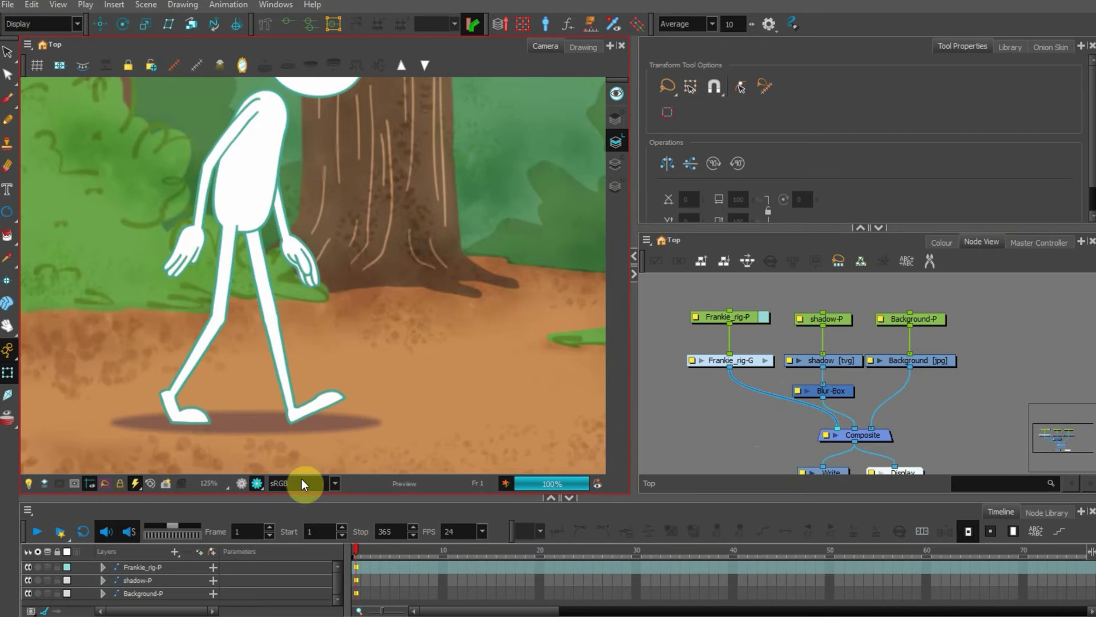
# Step: Marquee-select the shadow-P, shadow and Blur-Box nodes in the Node View and delete them
pyautogui.click(205, 400)
pyautogui.scroll(-1, 204, 399)
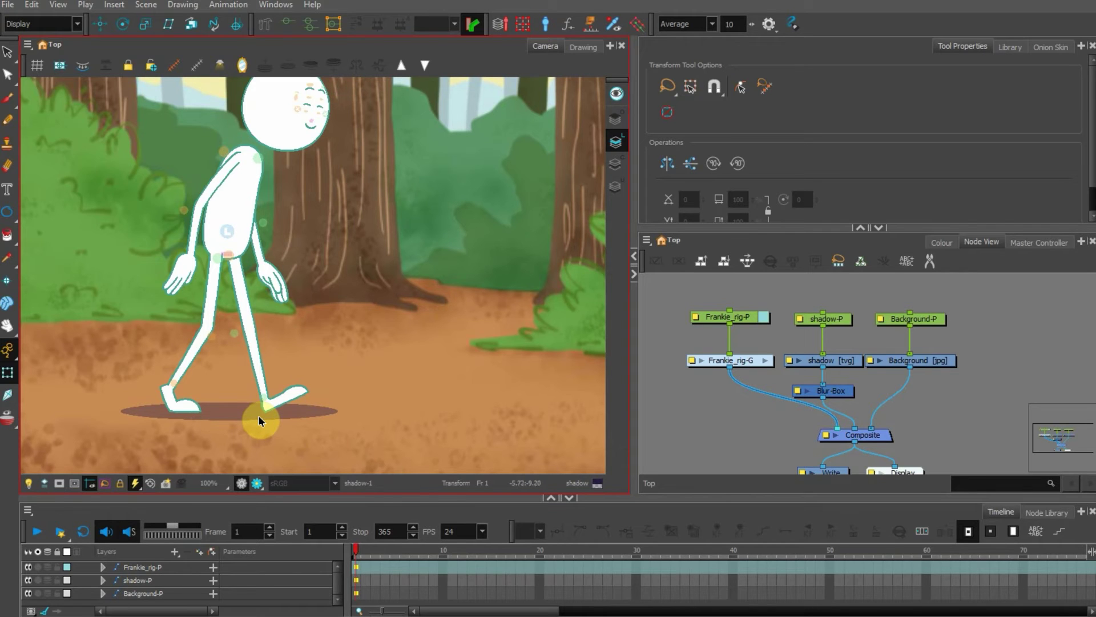
pyautogui.click(787, 390)
pyautogui.click(259, 483)
pyautogui.click(243, 484)
pyautogui.click(703, 435)
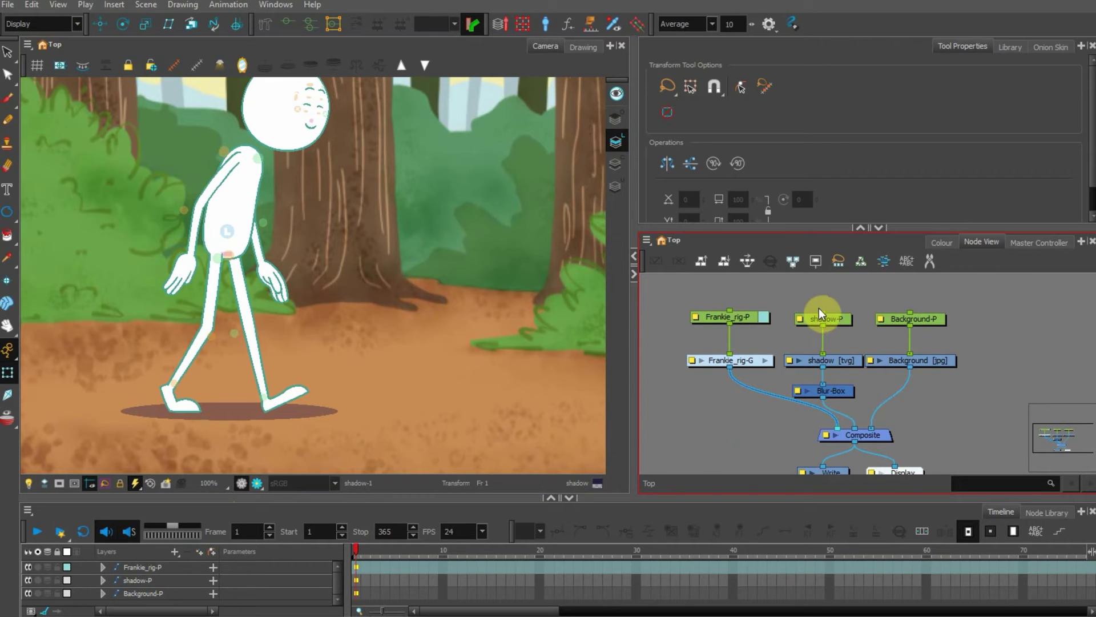
pyautogui.moveTo(819, 308); pyautogui.dragTo(835, 396)
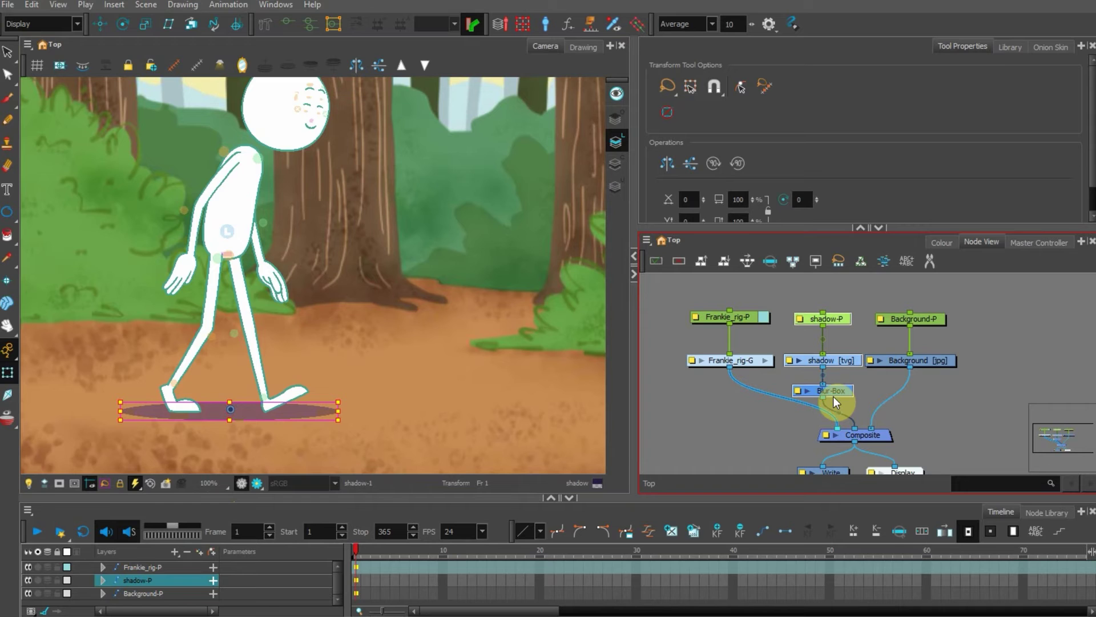
pyautogui.press('Delete')
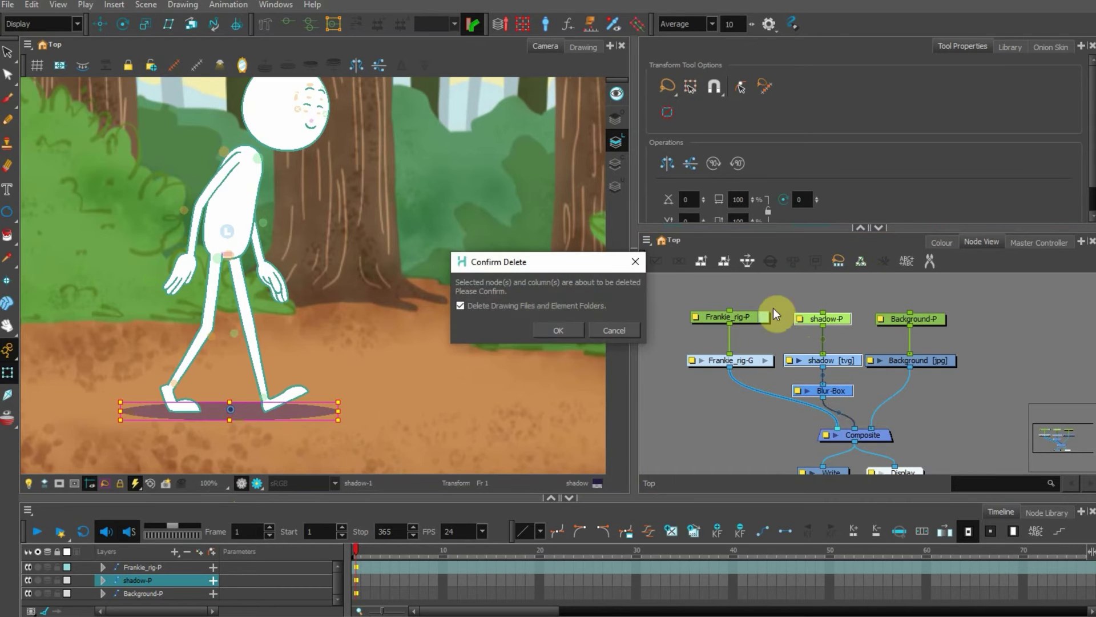
# Step: Confirm the deletion so only Frankie_rig and Background chains feed the Composite
pyautogui.click(556, 330)
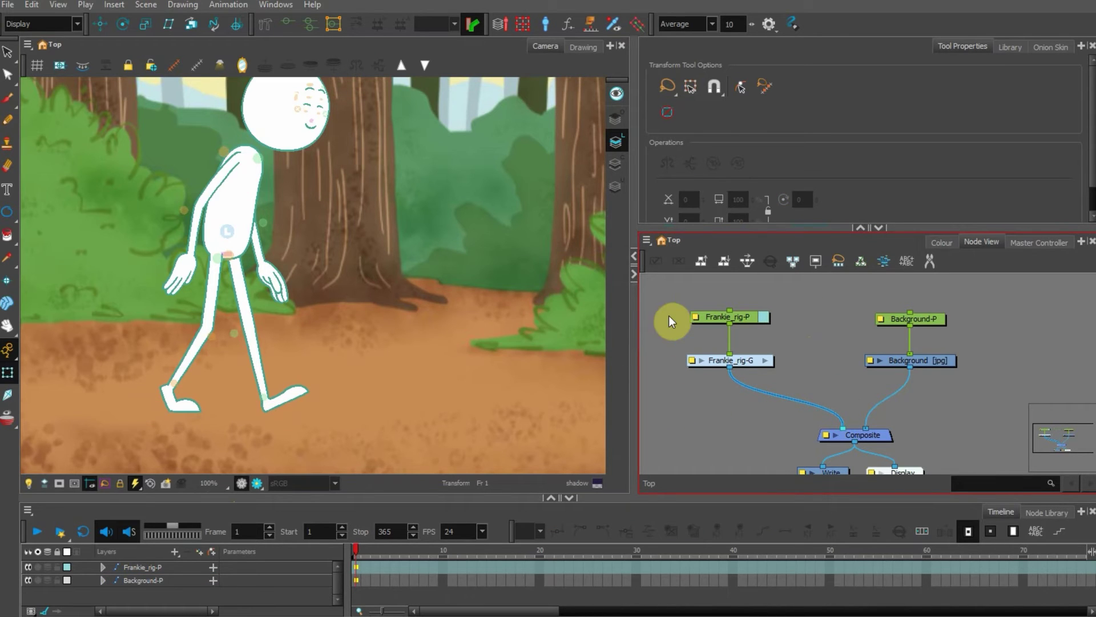
pyautogui.click(189, 403)
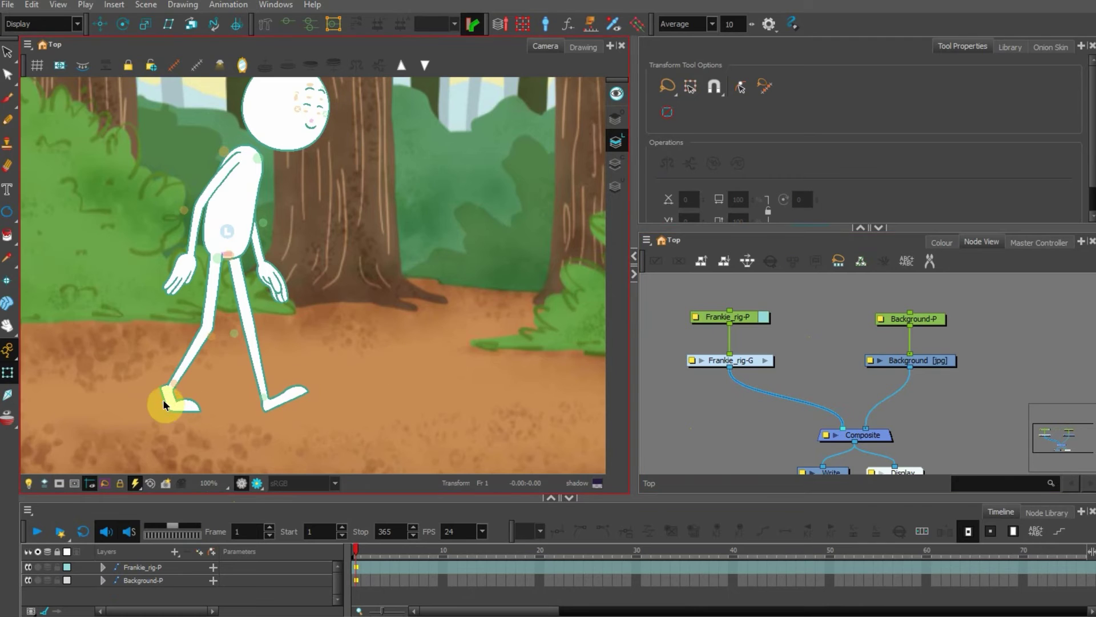
pyautogui.click(761, 420)
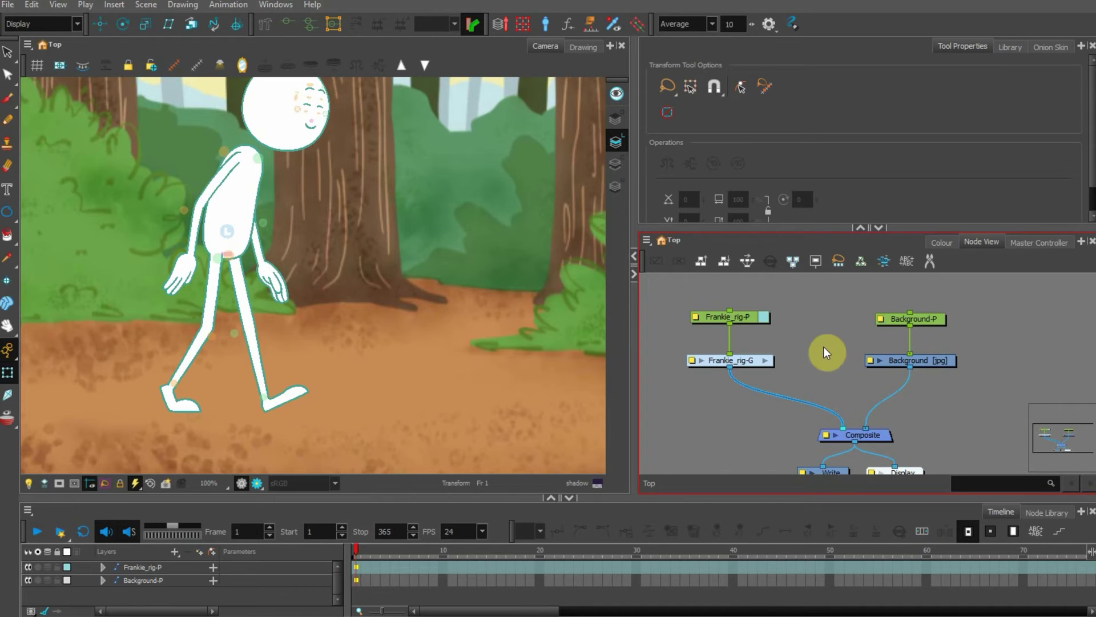
# Step: Add a Shadow (Stylize) node via the 'sha' search and place it above the Composite
pyautogui.press('Tab')
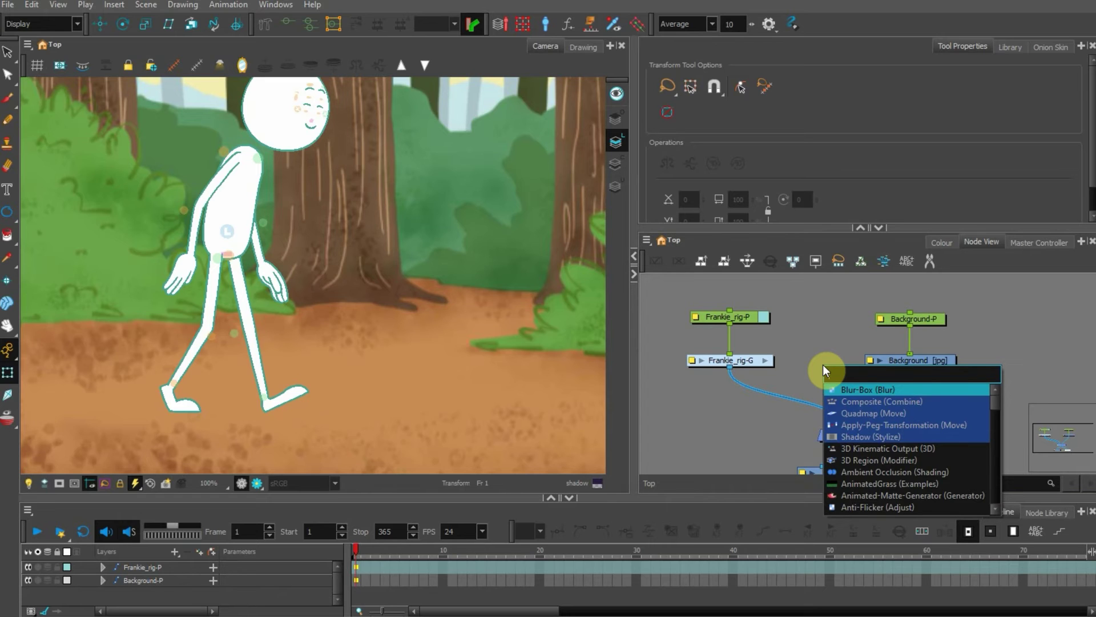
pyautogui.write('sha')
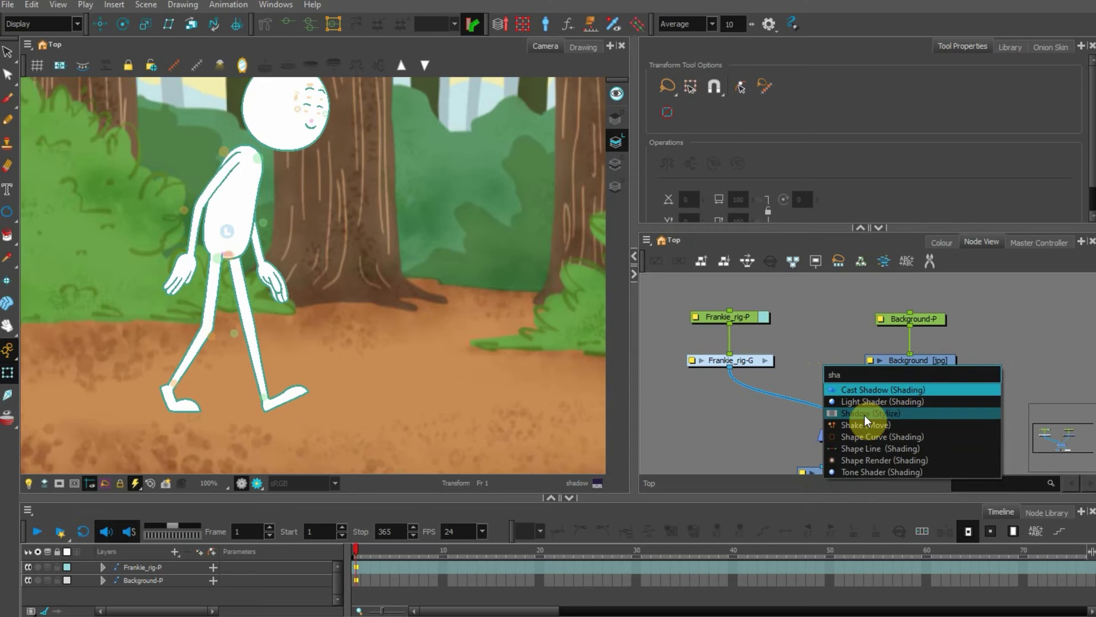
pyautogui.click(874, 413)
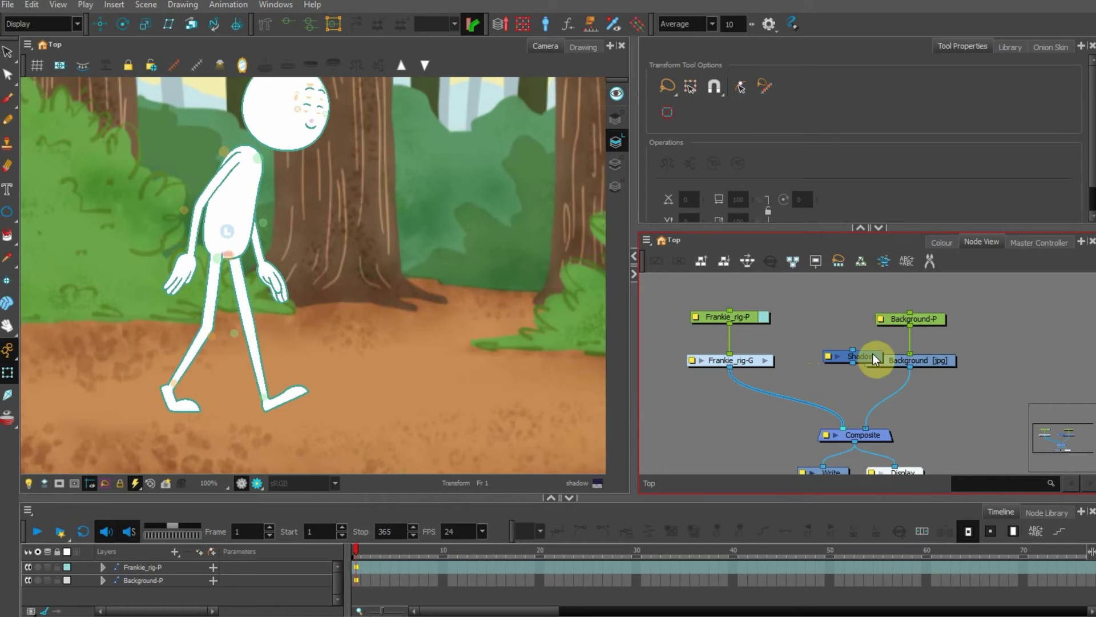
pyautogui.moveTo(873, 354); pyautogui.dragTo(848, 389)
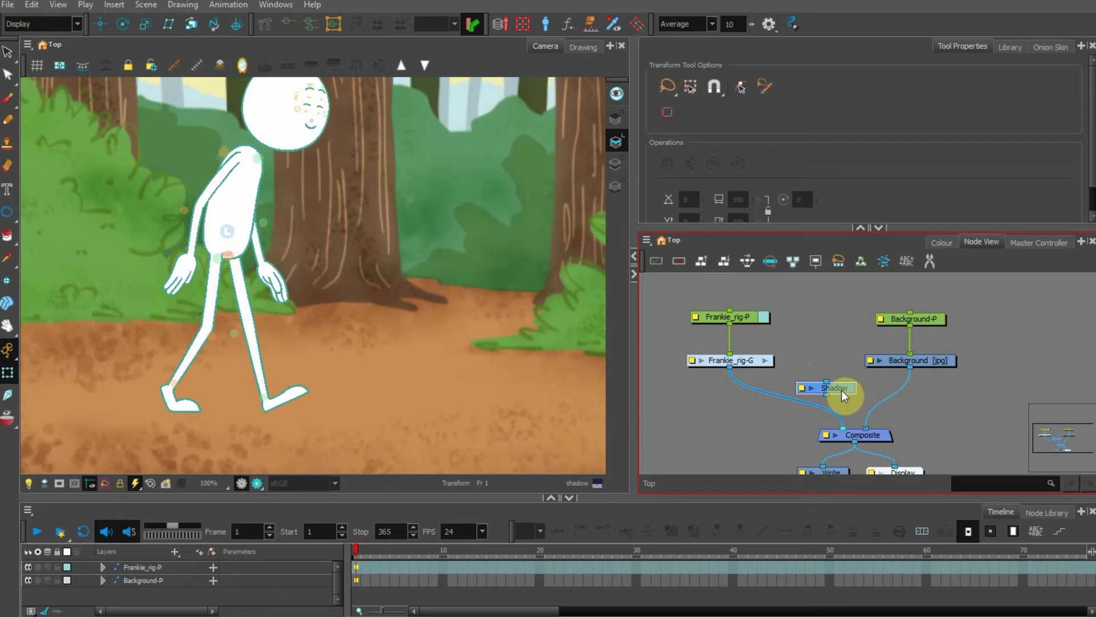
pyautogui.moveTo(841, 390); pyautogui.dragTo(837, 386)
pyautogui.moveTo(838, 389); pyautogui.dragTo(838, 389)
# Step: Wire Frankie_rig-G's output into the Shadow node and the Shadow output into the Composite
pyautogui.moveTo(742, 360); pyautogui.dragTo(741, 345)
pyautogui.moveTo(920, 354); pyautogui.dragTo(926, 344)
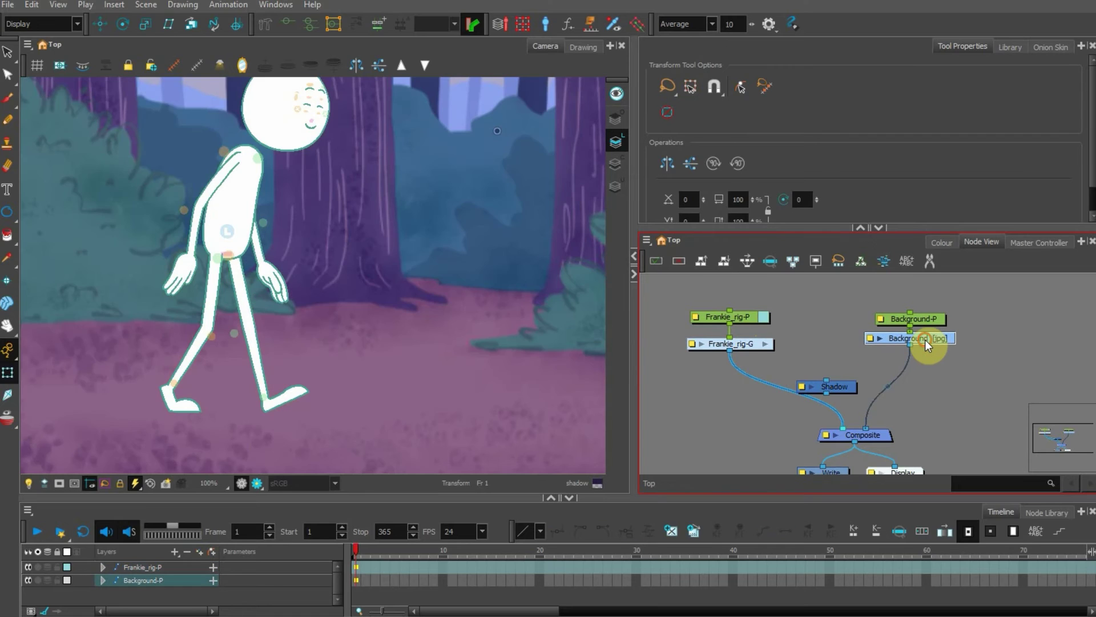
pyautogui.click(810, 348)
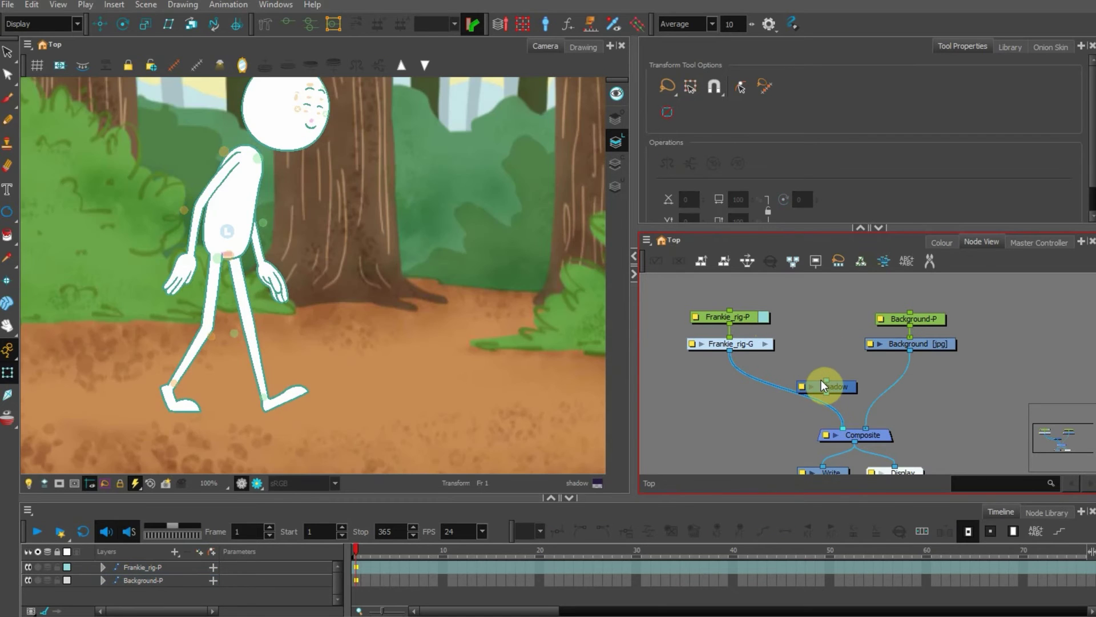
pyautogui.moveTo(823, 379); pyautogui.dragTo(730, 350)
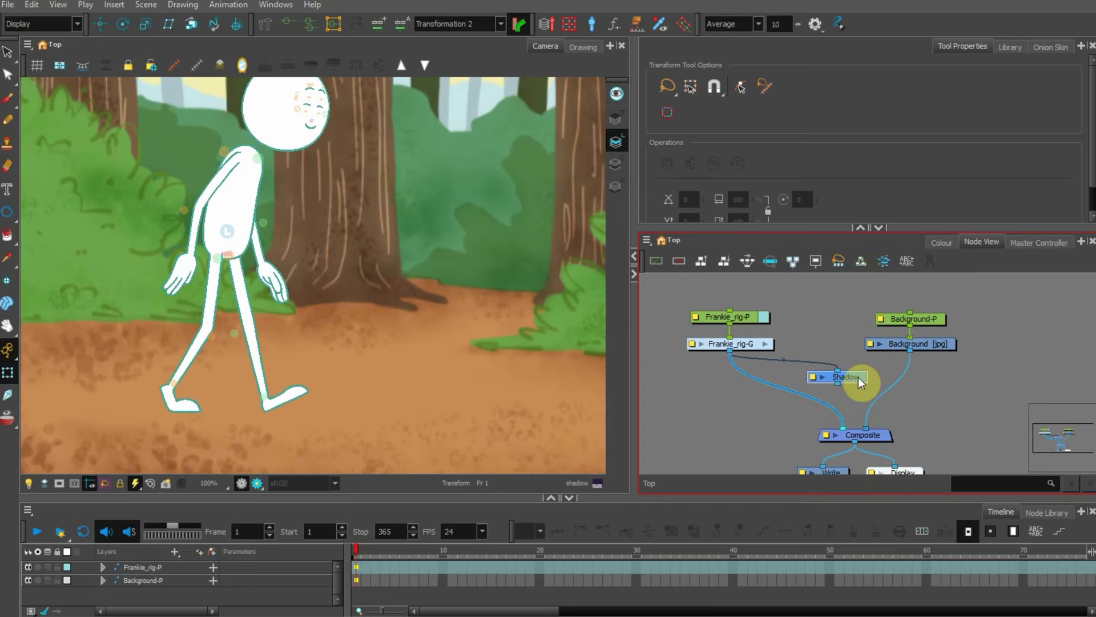
pyautogui.scroll(1, 837, 396)
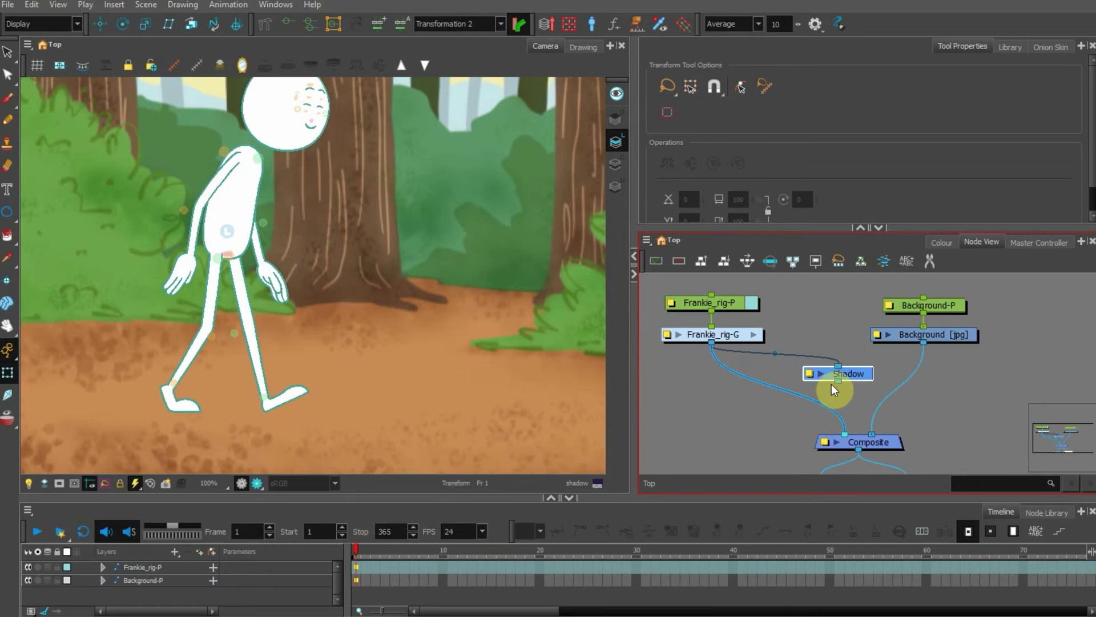
pyautogui.moveTo(837, 381); pyautogui.dragTo(860, 436)
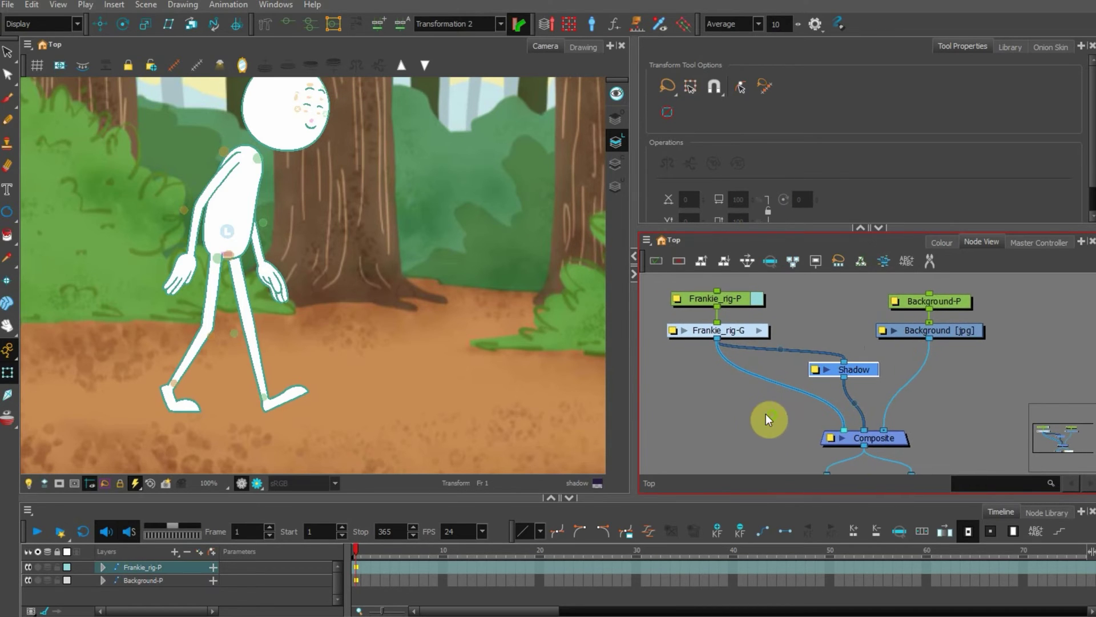
# Step: Widen the Node View and collapse Tool Properties so the node graph fills the side
pyautogui.moveTo(632, 360); pyautogui.dragTo(450, 358)
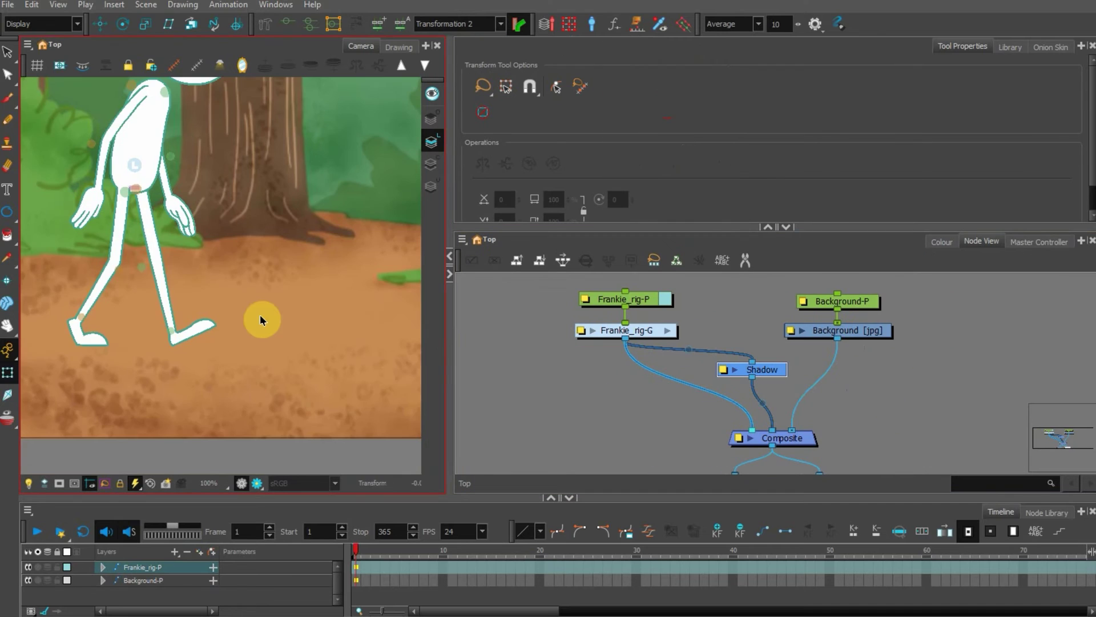
pyautogui.moveTo(207, 264); pyautogui.dragTo(256, 357)
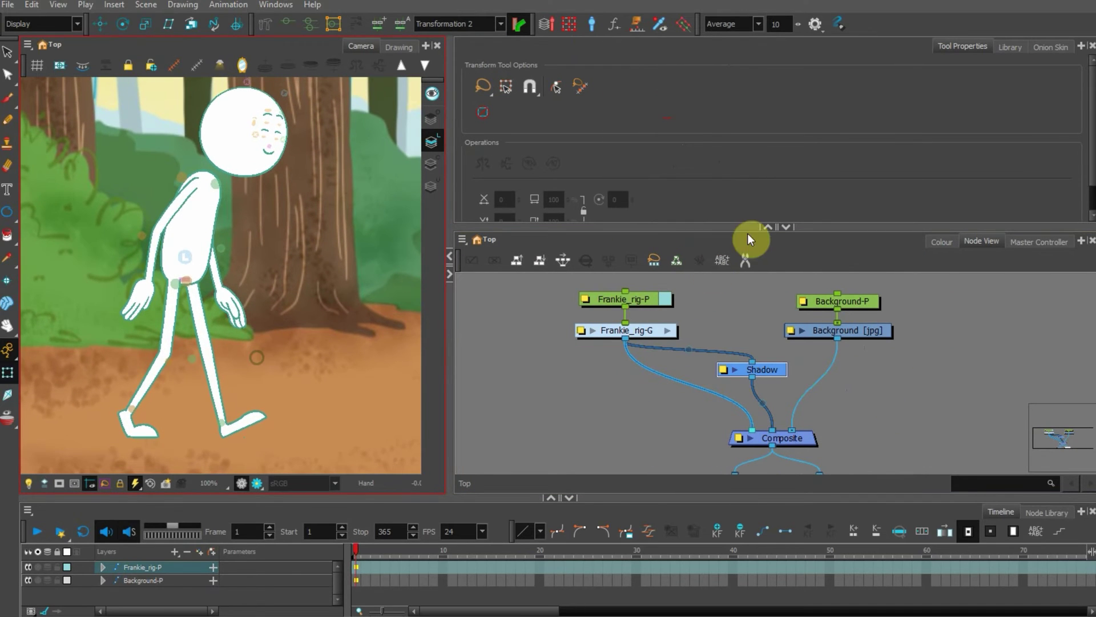
pyautogui.click(768, 226)
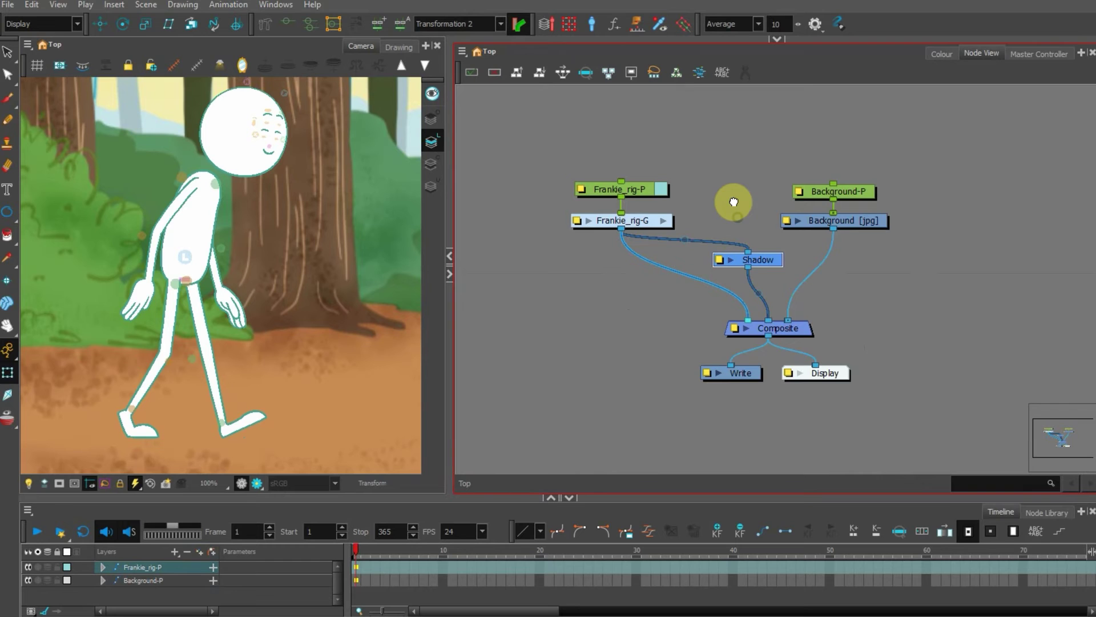
pyautogui.scroll(2, 736, 201)
pyautogui.moveTo(769, 265); pyautogui.dragTo(770, 279)
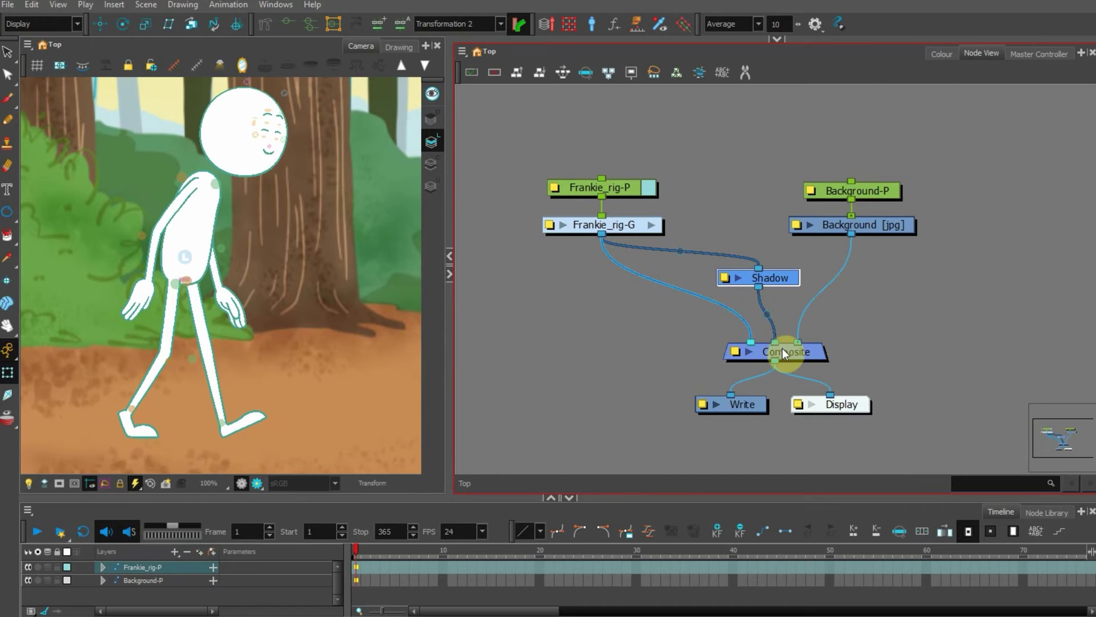
# Step: Reposition the Shadow node and connect Frankie_rig-G to its top input
pyautogui.click(579, 193)
pyautogui.click(574, 338)
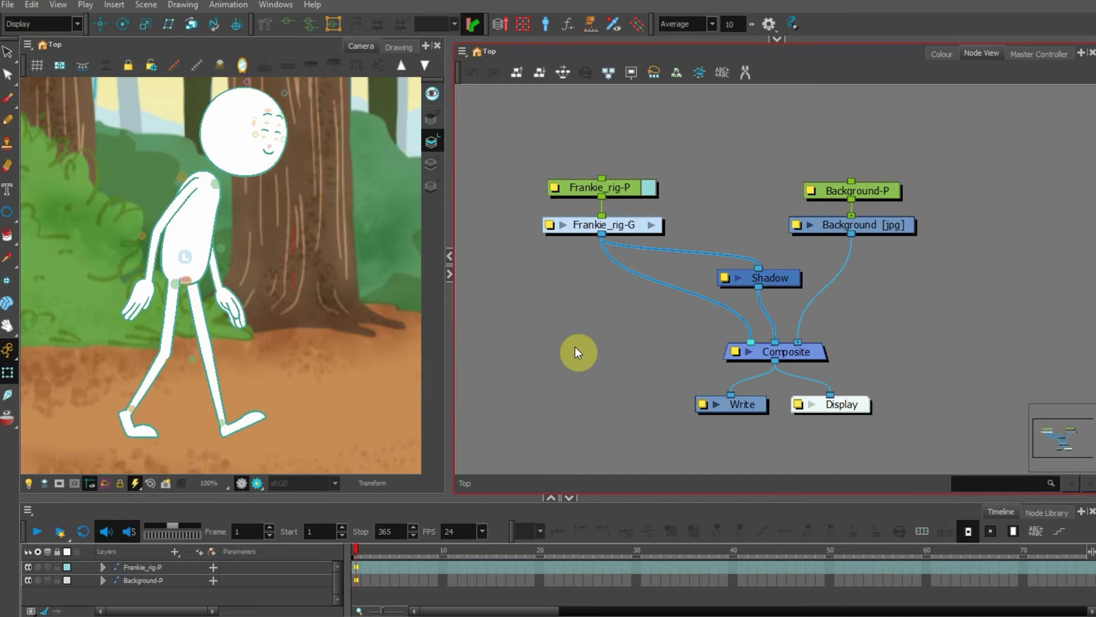
pyautogui.moveTo(785, 279); pyautogui.dragTo(800, 297)
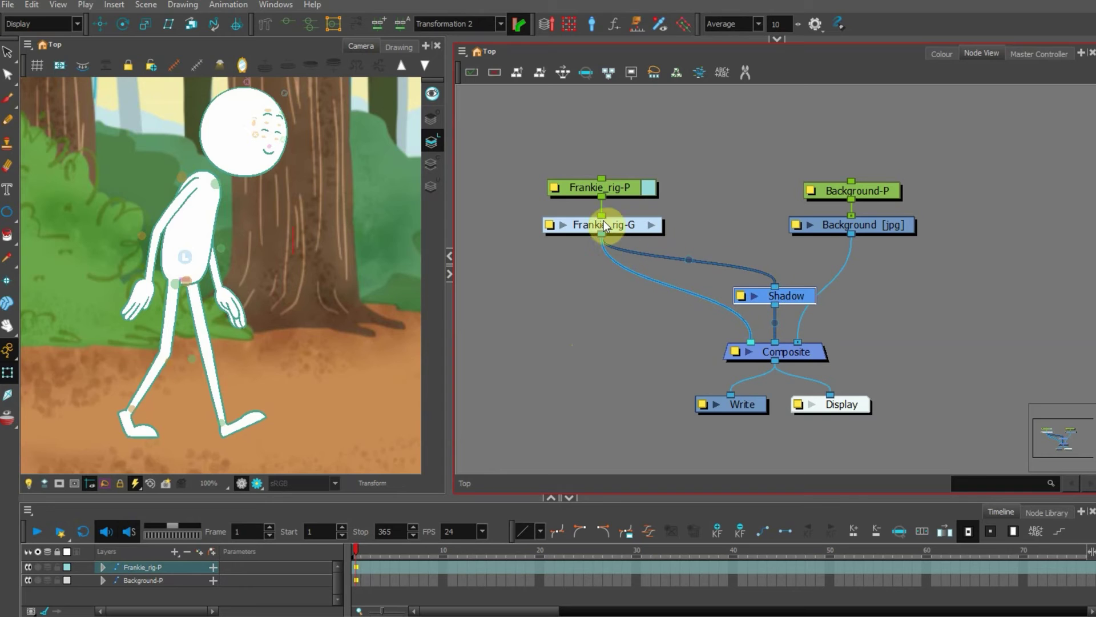
pyautogui.moveTo(602, 232); pyautogui.dragTo(771, 294)
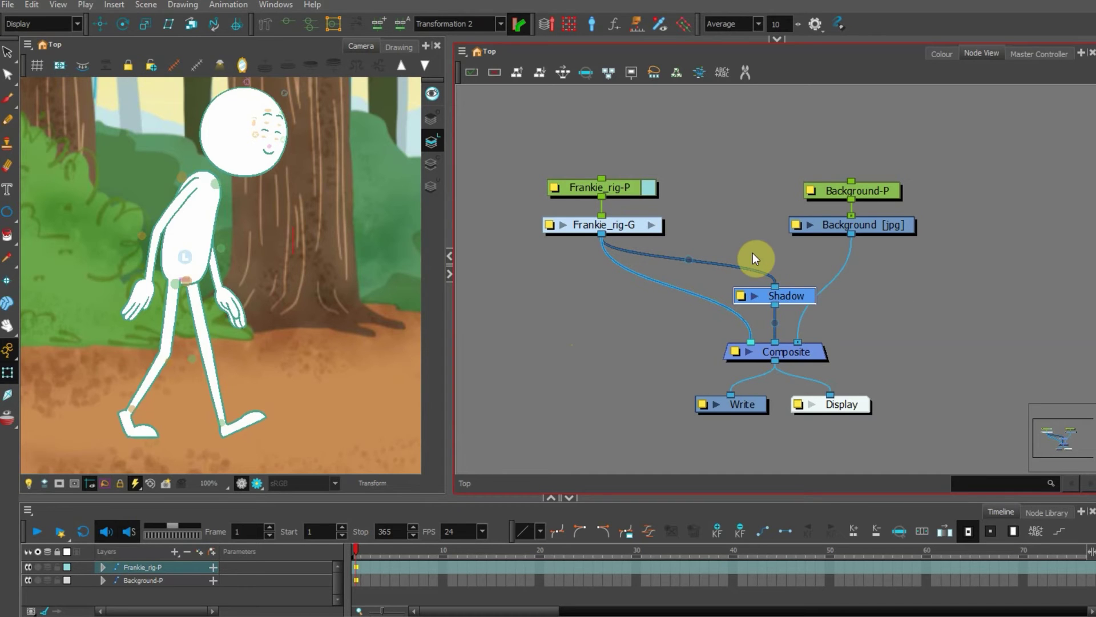
pyautogui.click(619, 186)
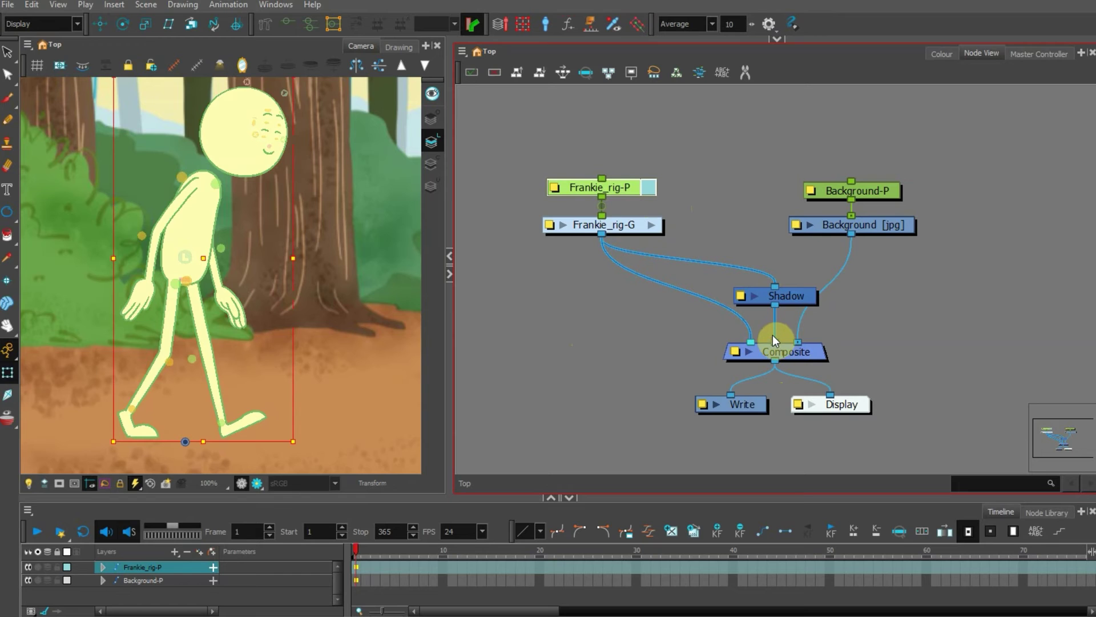
pyautogui.click(673, 322)
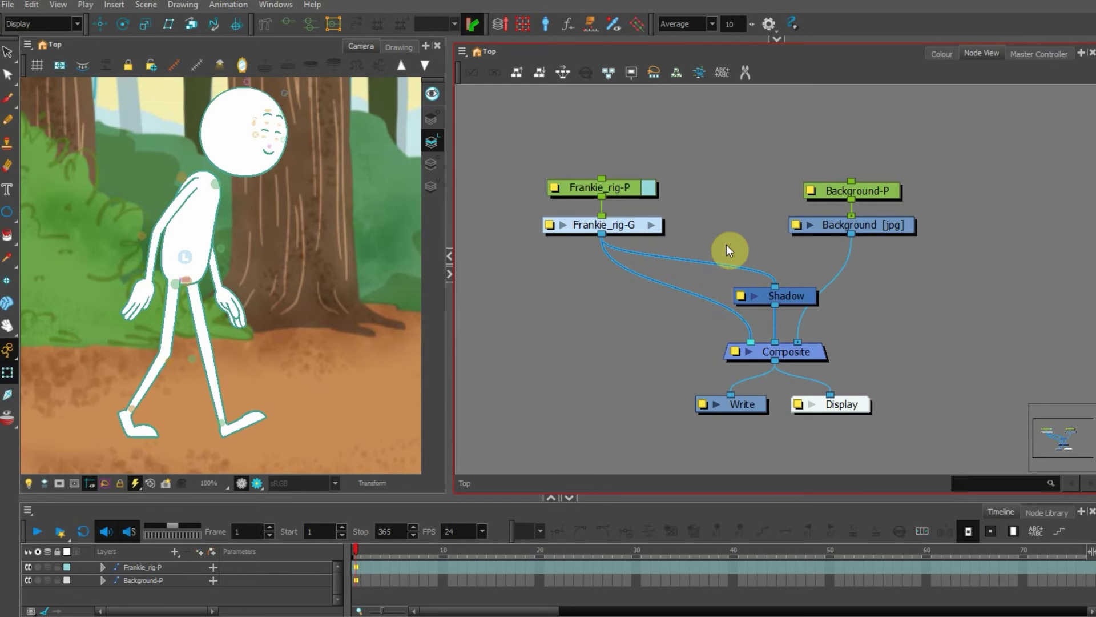
# Step: Add an Apply-Peg-Transformation node via 'appl' and reroute Frankie_rig-G's cable off the Shadow input
pyautogui.press('Tab')
pyautogui.write('appl')
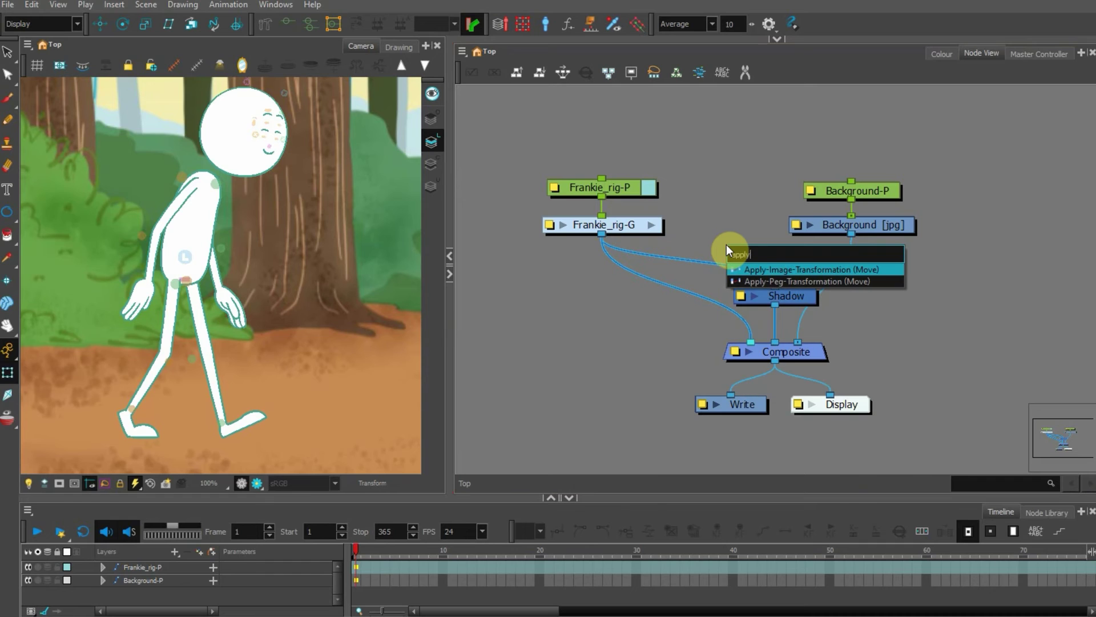
pyautogui.click(767, 280)
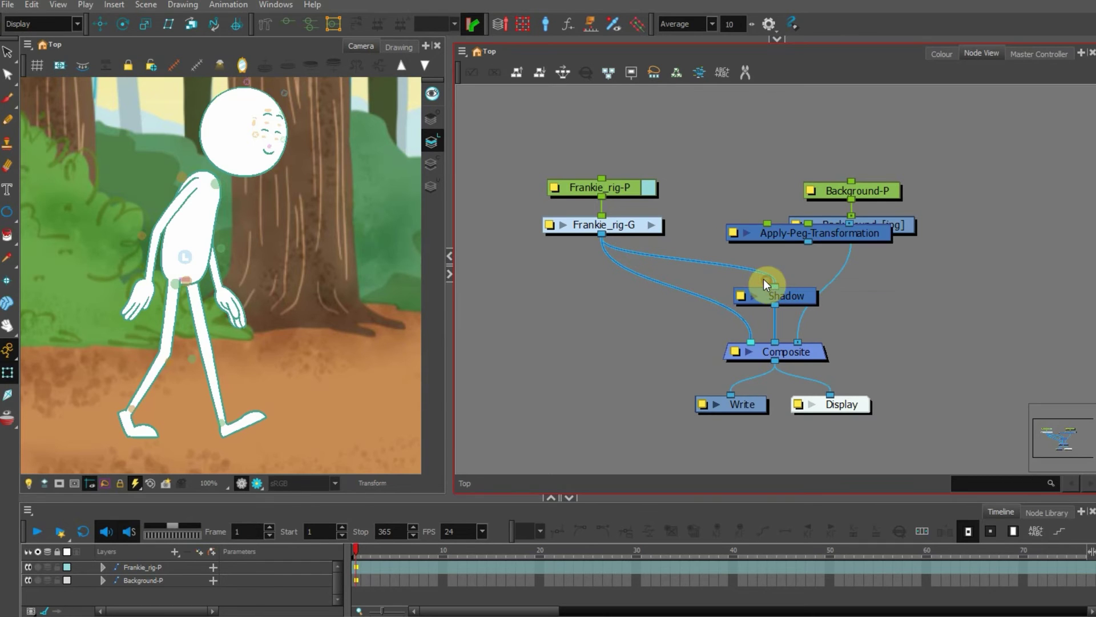
pyautogui.moveTo(796, 232); pyautogui.dragTo(603, 308)
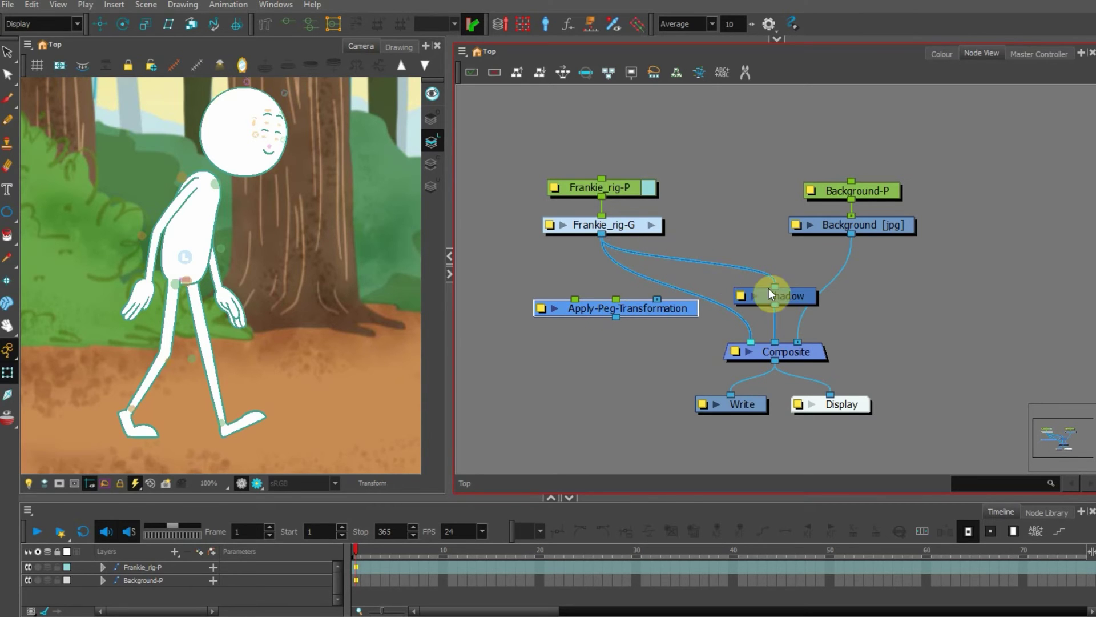
pyautogui.moveTo(657, 313); pyautogui.dragTo(668, 310)
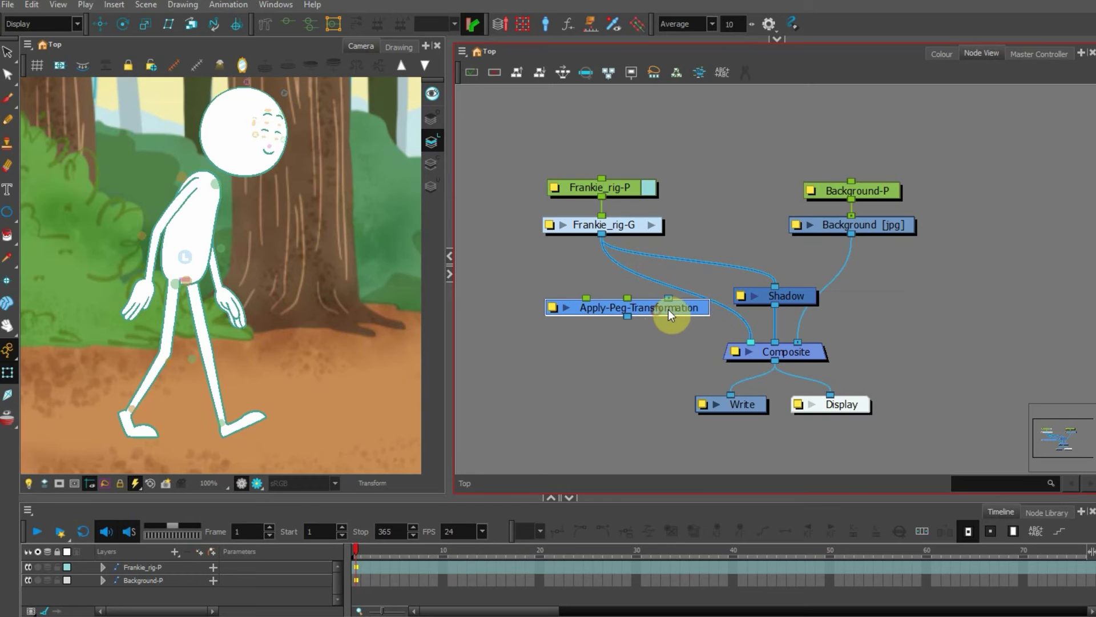
pyautogui.moveTo(770, 285); pyautogui.dragTo(805, 259)
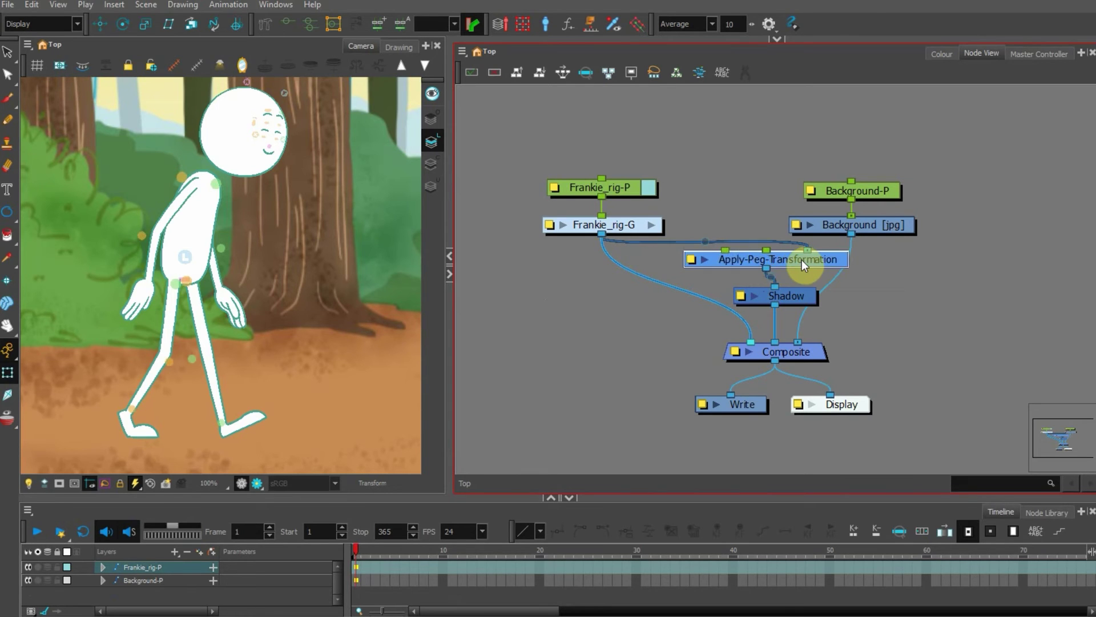
# Step: Rearrange the Background, Frankie, Apply-Peg-Transformation and Shadow nodes into a clearer layout
pyautogui.click(819, 190)
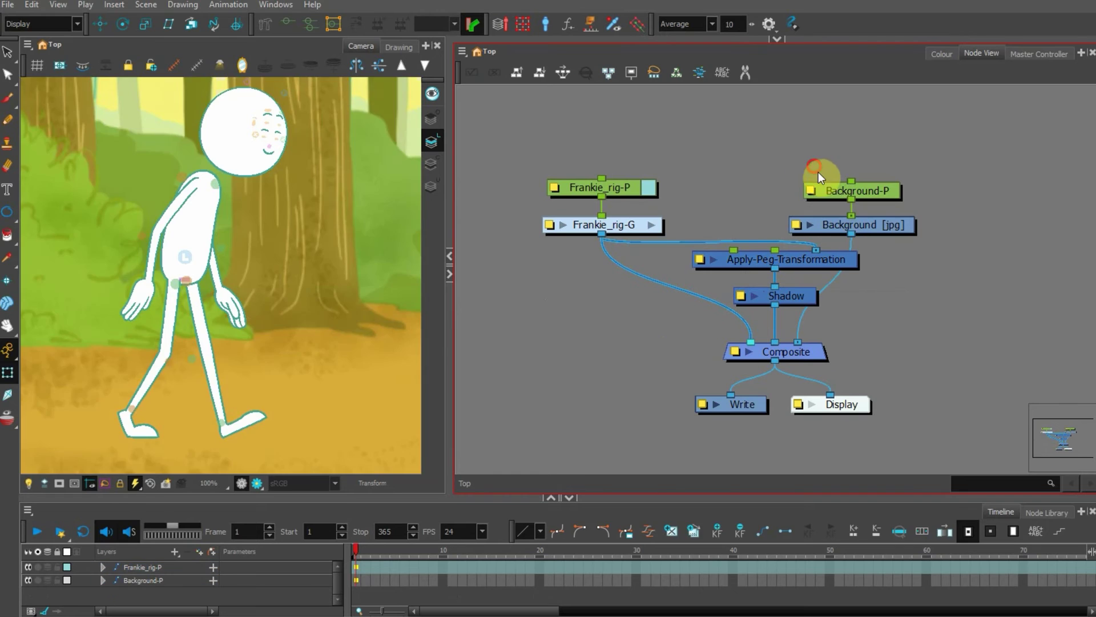
pyautogui.moveTo(818, 173); pyautogui.dragTo(969, 275)
pyautogui.moveTo(827, 265); pyautogui.dragTo(839, 259)
pyautogui.click(637, 227)
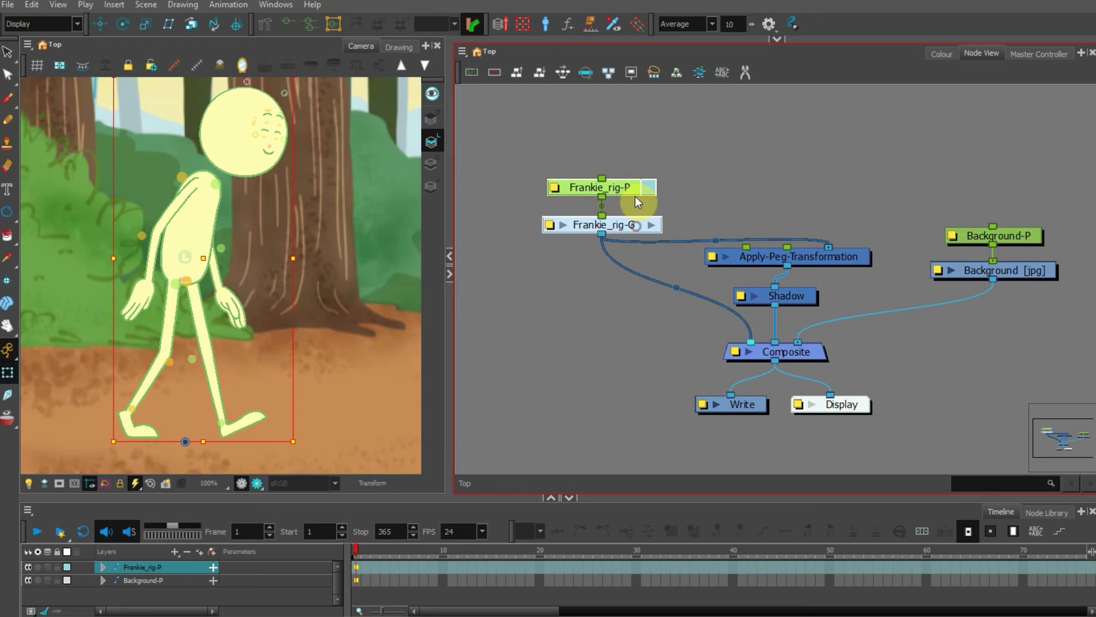
pyautogui.moveTo(635, 227); pyautogui.dragTo(642, 182)
pyautogui.moveTo(793, 297); pyautogui.dragTo(806, 298)
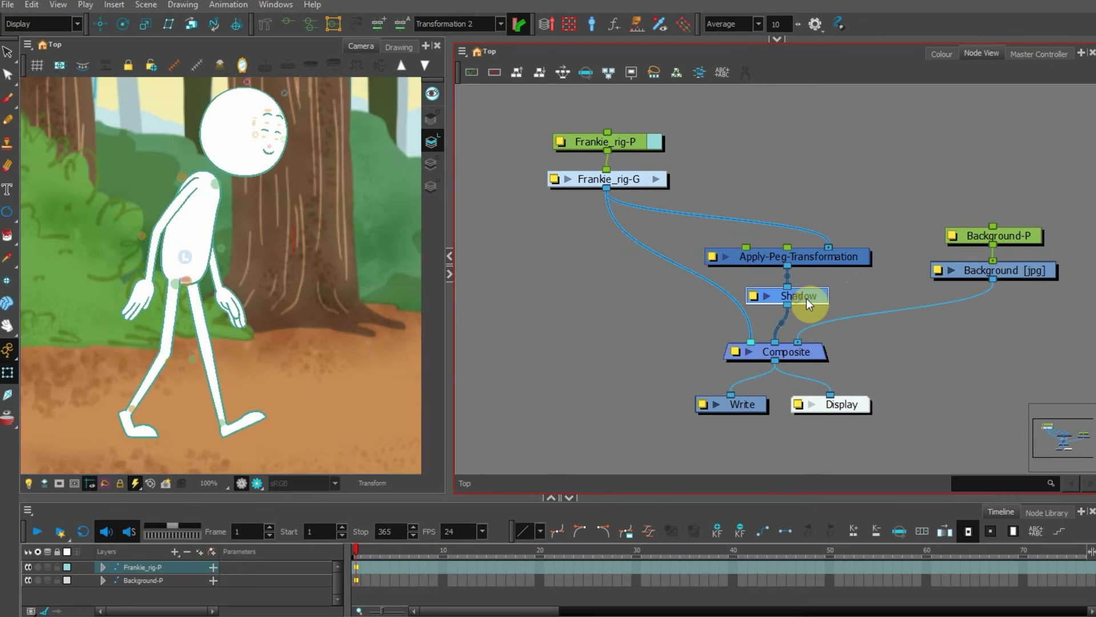
pyautogui.click(736, 229)
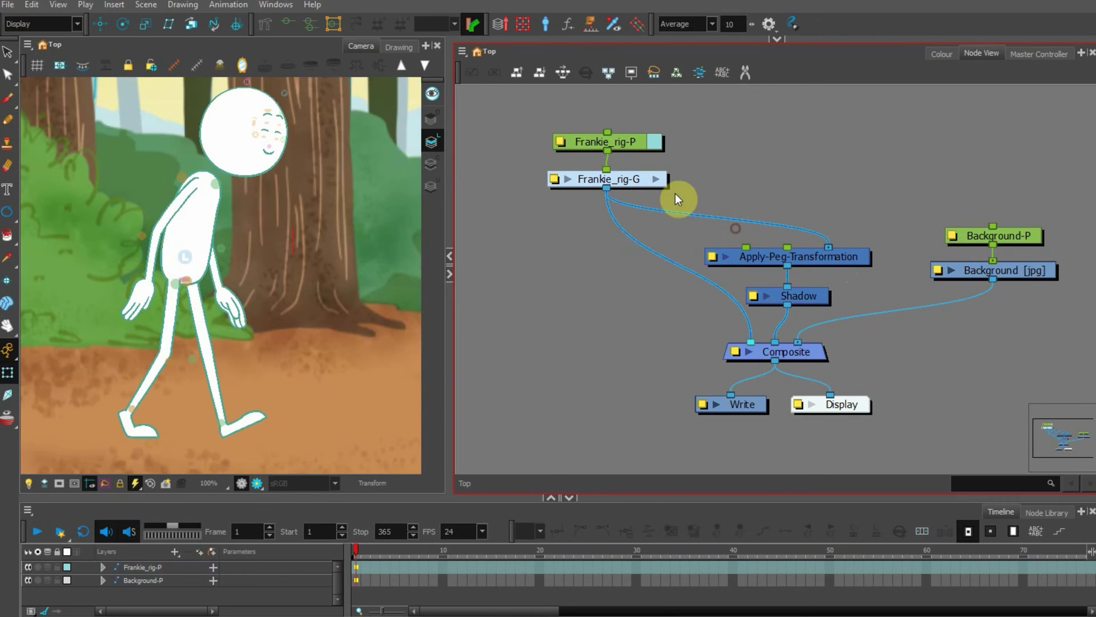
# Step: Shorten the Timeline to give the Camera and Node views more height
pyautogui.click(810, 254)
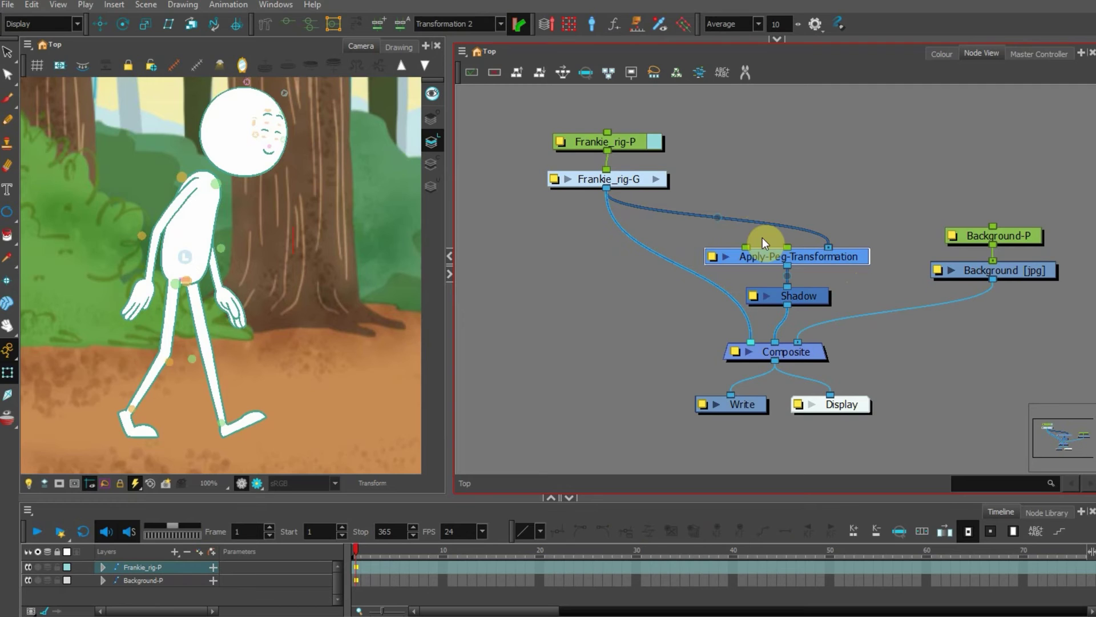
pyautogui.click(618, 307)
pyautogui.click(86, 208)
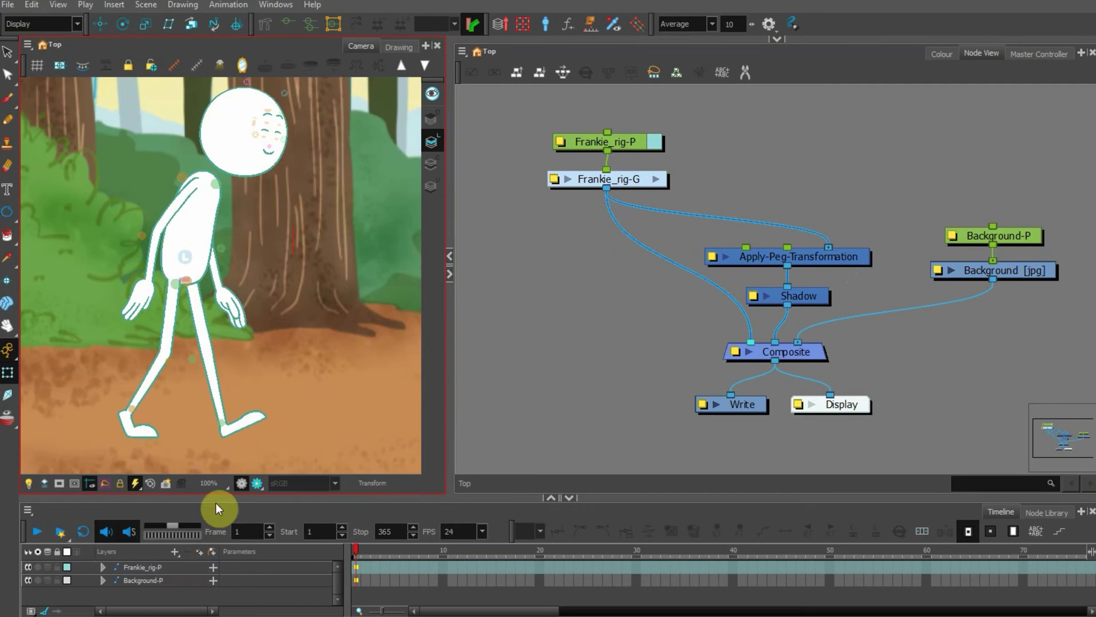
pyautogui.moveTo(215, 498); pyautogui.dragTo(215, 509)
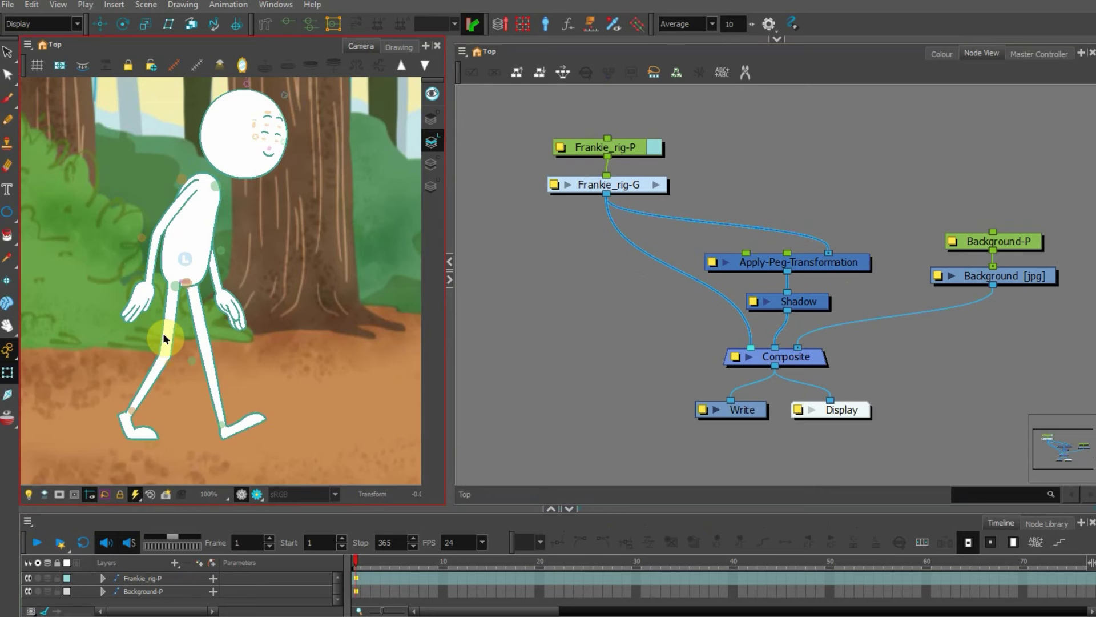
pyautogui.click(727, 286)
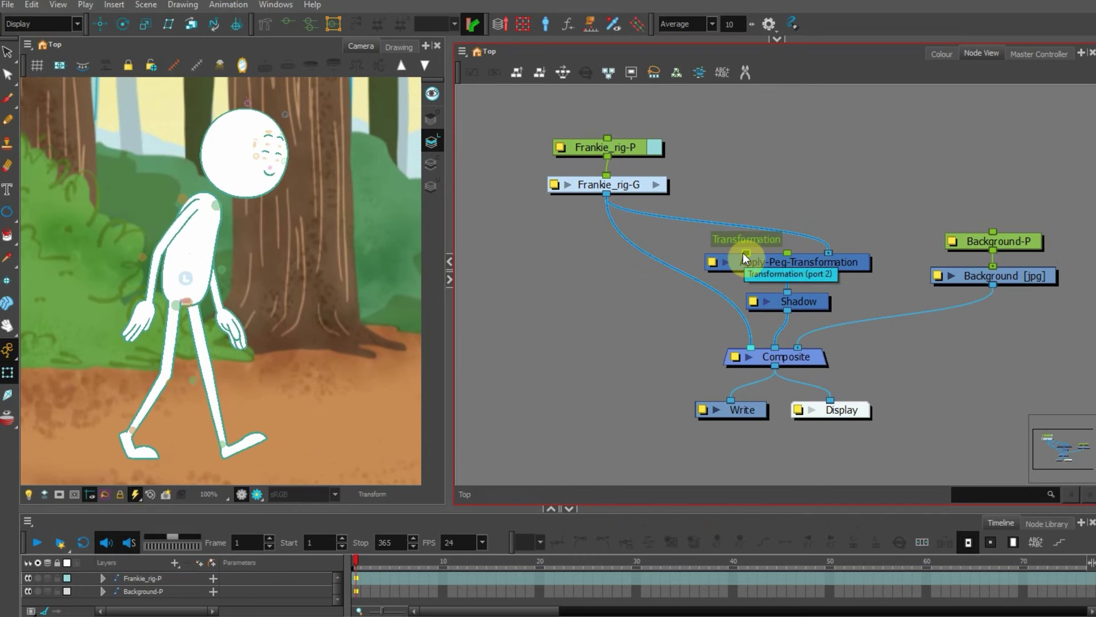
# Step: Add a peg above Apply-Peg-Transformation with Ctrl+P and rename it shadow-P
pyautogui.hotkey('ctrl', 'p')
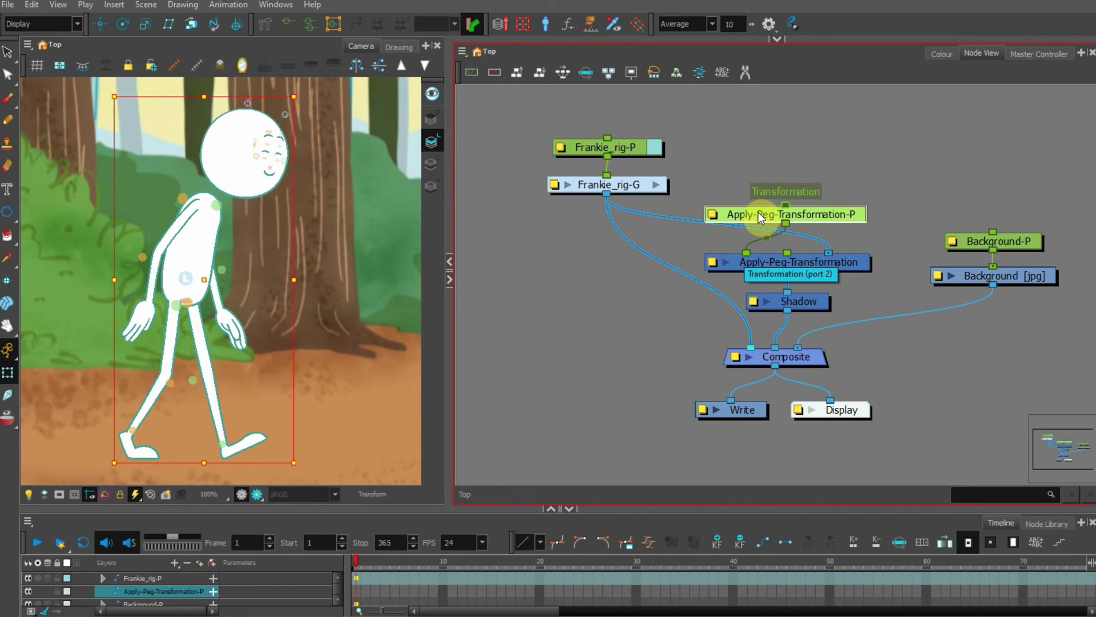
pyautogui.moveTo(742, 207); pyautogui.dragTo(709, 177)
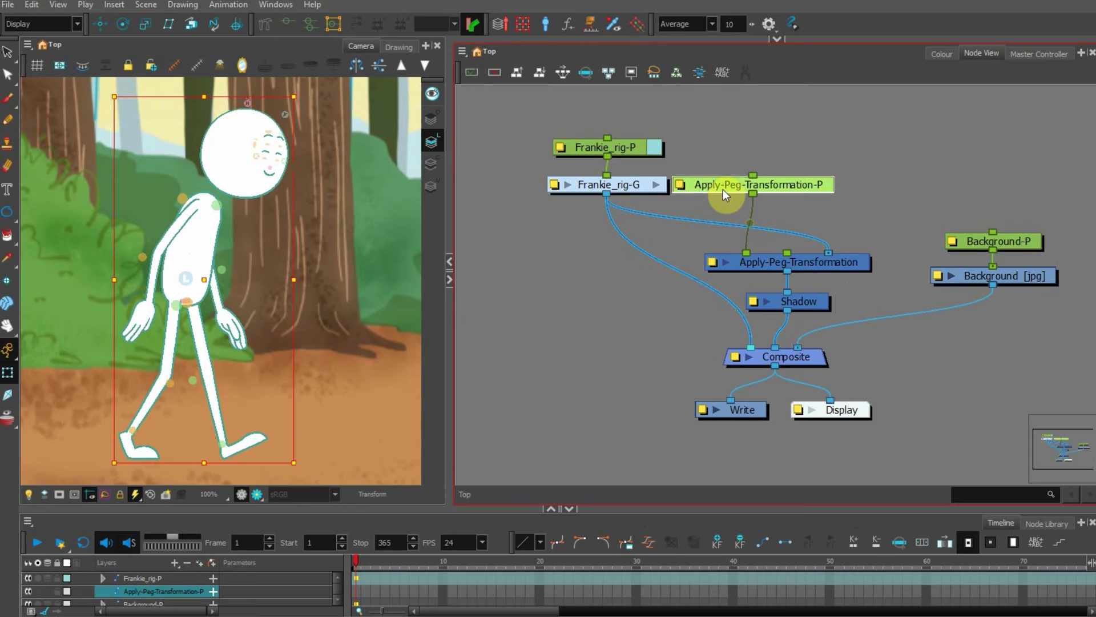
pyautogui.doubleClick(686, 185)
pyautogui.click(511, 165)
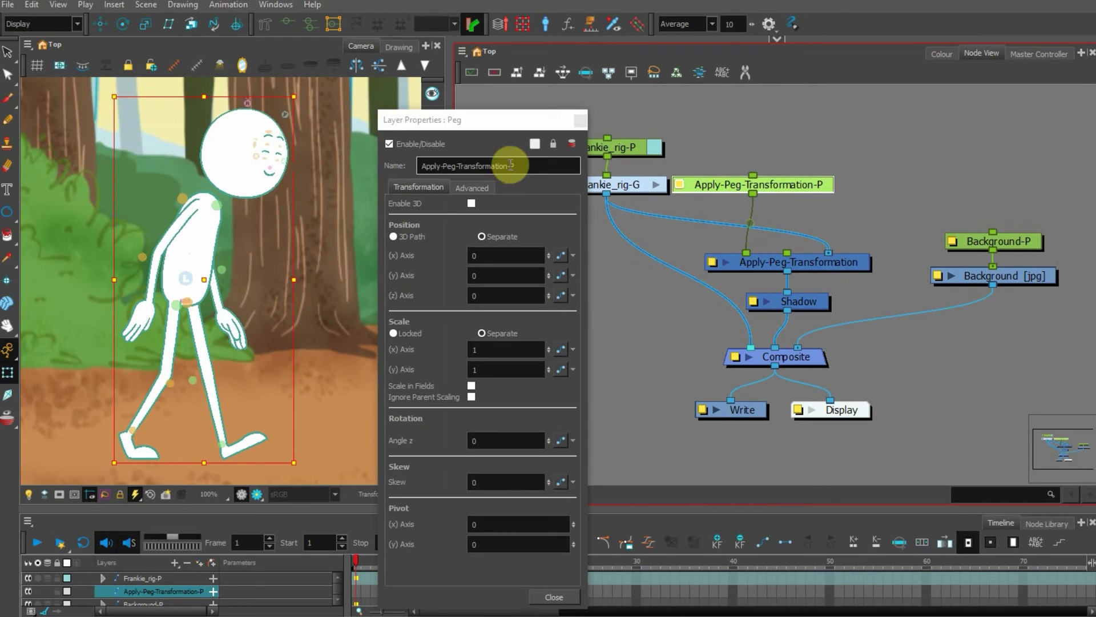
pyautogui.hotkey('shift', 'Home')
pyautogui.write('sh')
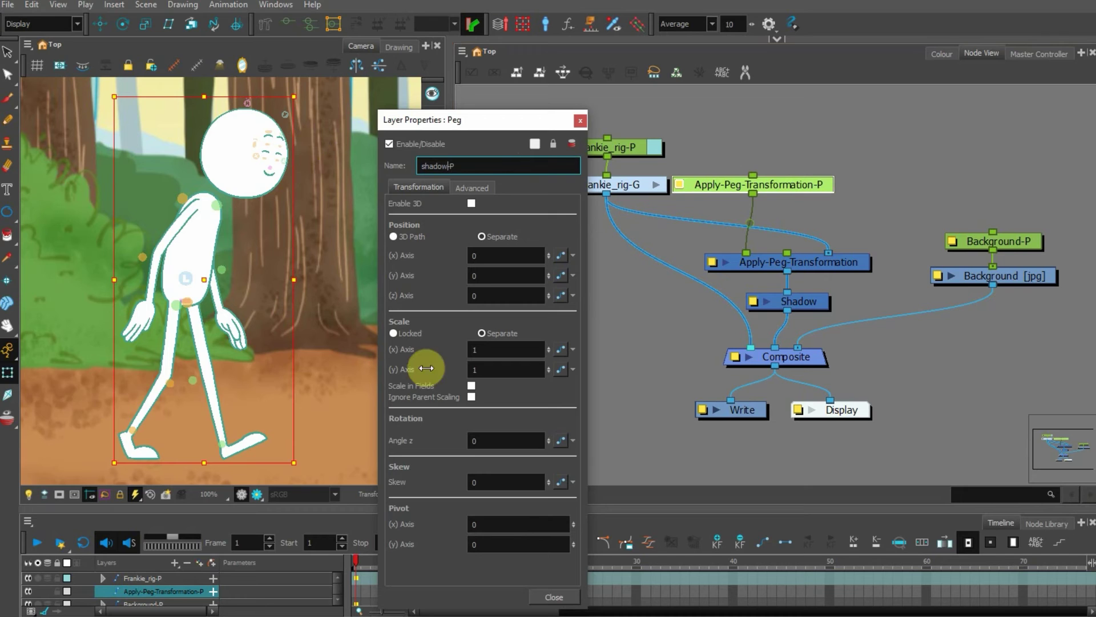
pyautogui.click(553, 596)
pyautogui.moveTo(758, 197); pyautogui.dragTo(752, 197)
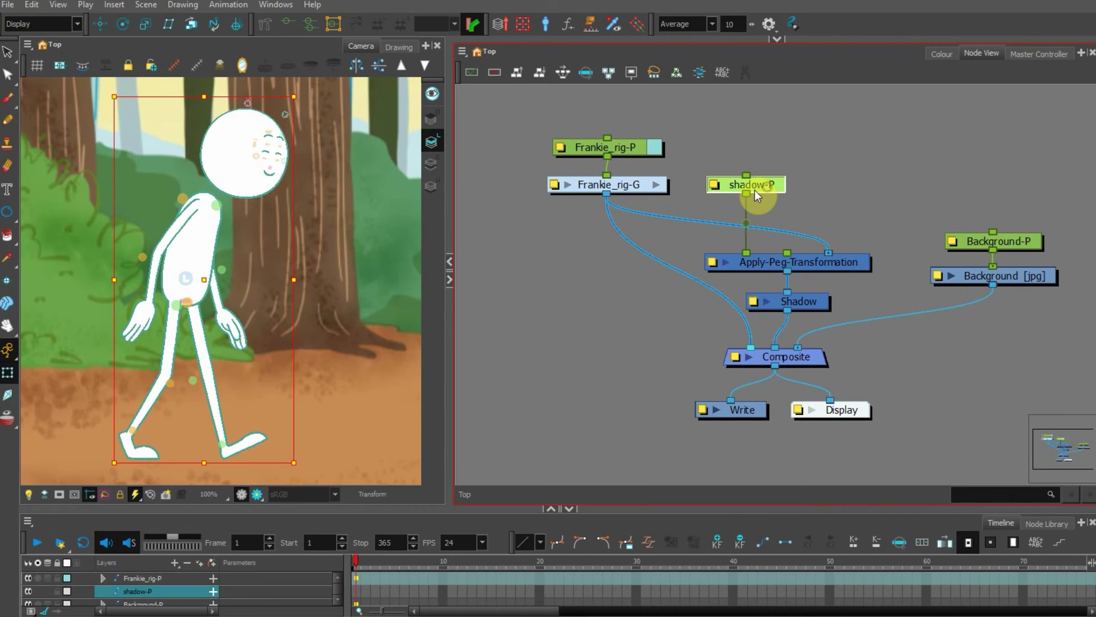
# Step: Select the shadow-P peg and move its pivot to the character's foot with the Rotate tool
pyautogui.click(776, 200)
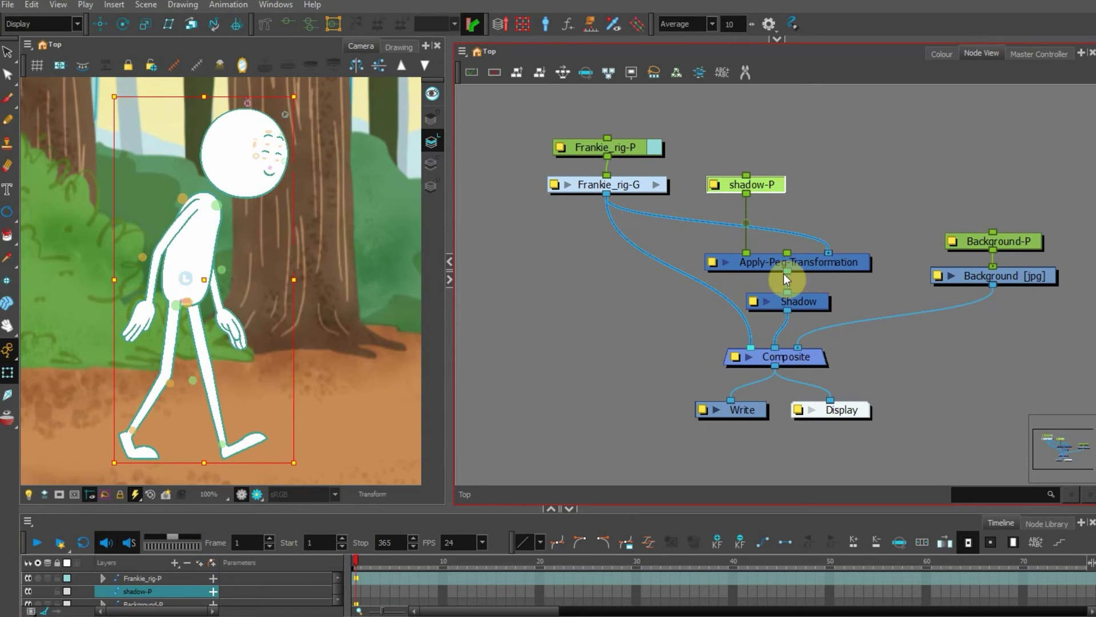
pyautogui.click(807, 305)
pyautogui.click(767, 183)
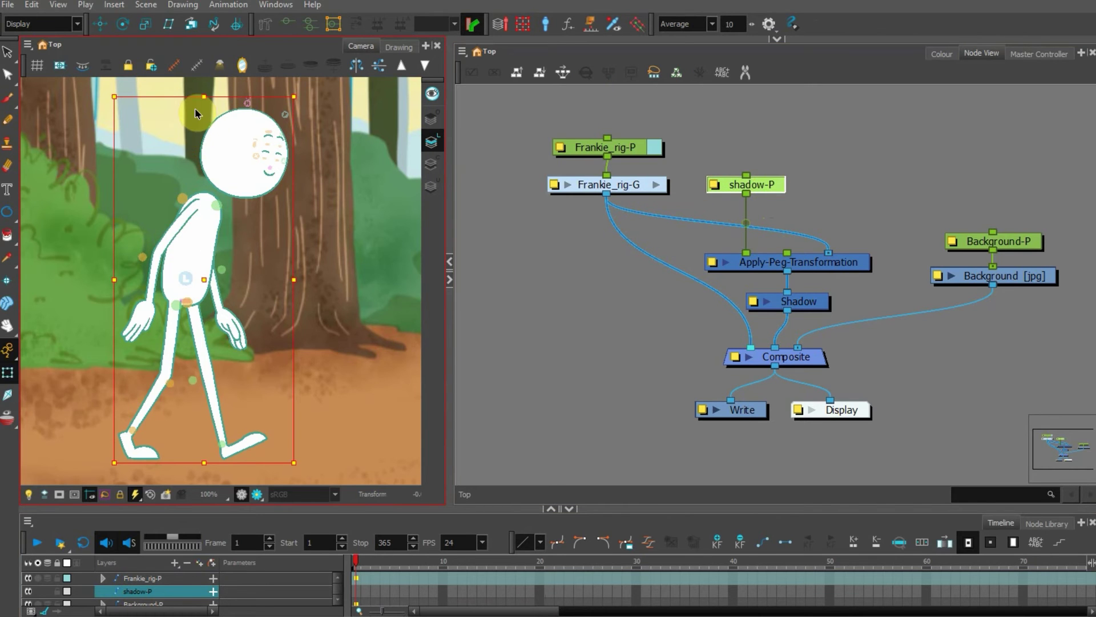
pyautogui.scroll(-2, 186, 283)
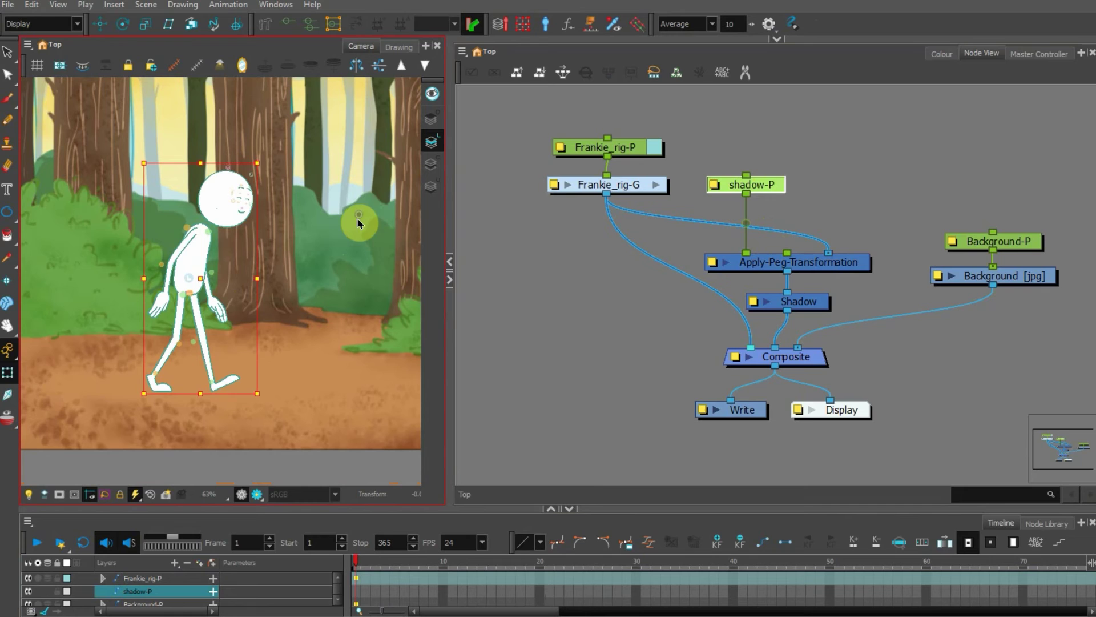
pyautogui.click(123, 24)
pyautogui.moveTo(362, 213); pyautogui.dragTo(201, 388)
# Step: Squash the shadow flat toward the ground and skew it with the Transform tool
pyautogui.click(7, 372)
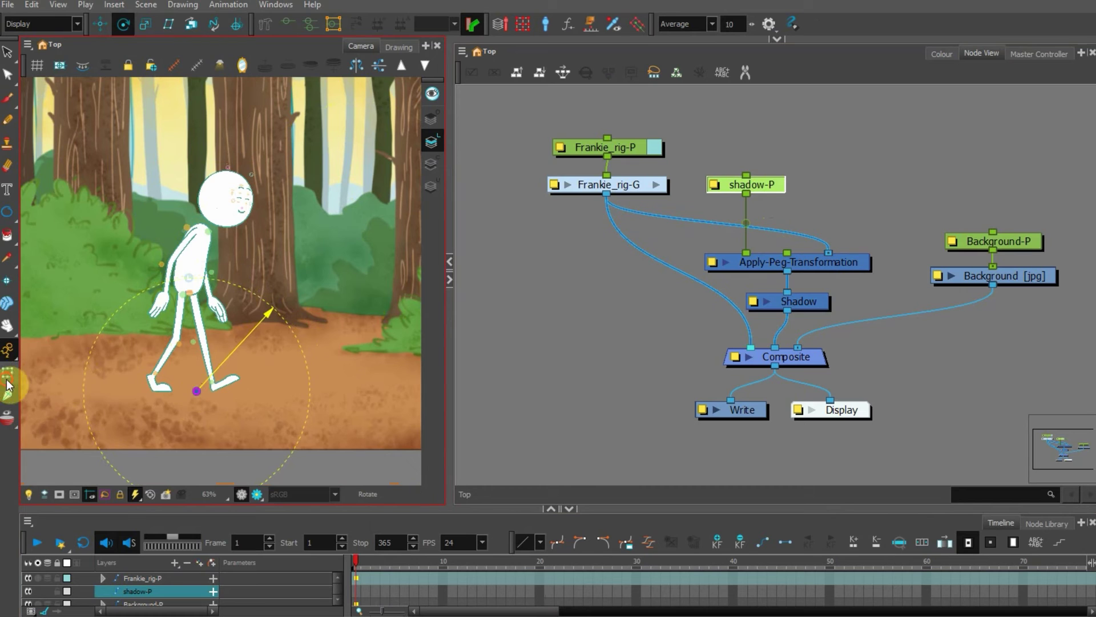
pyautogui.click(206, 171)
pyautogui.moveTo(201, 163); pyautogui.dragTo(231, 341)
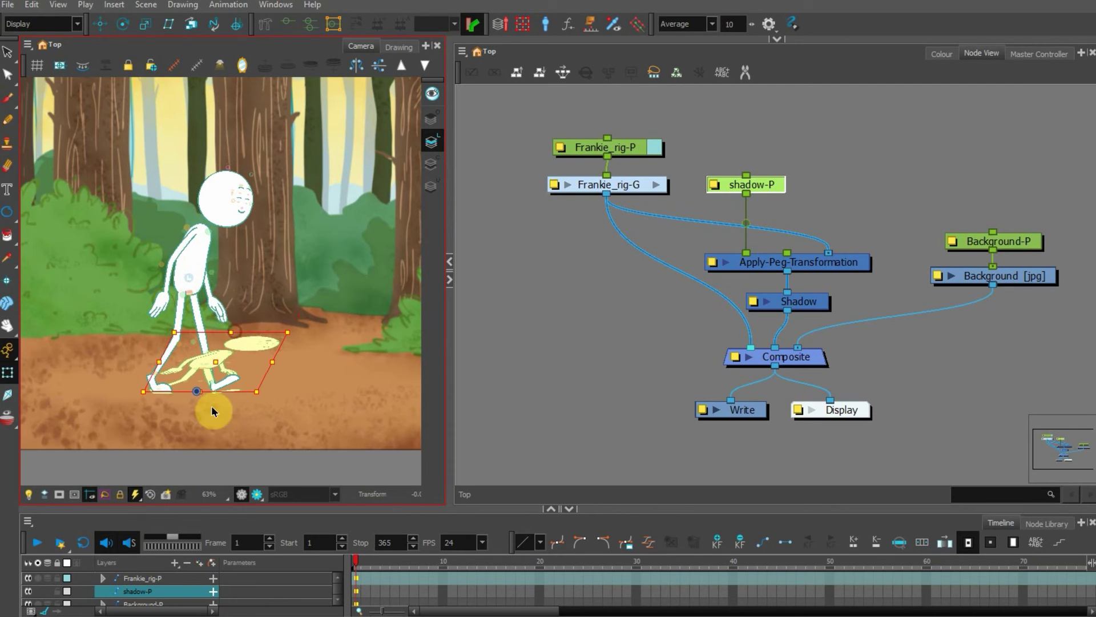
pyautogui.scroll(2, 171, 402)
pyautogui.scroll(3, 167, 400)
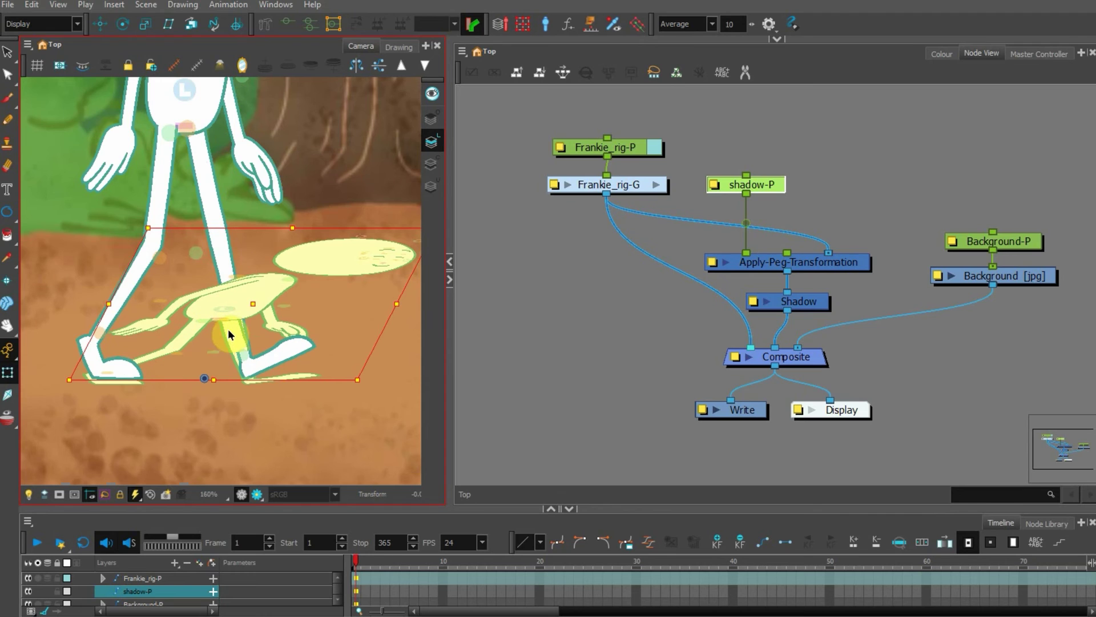
pyautogui.moveTo(230, 336); pyautogui.dragTo(212, 360)
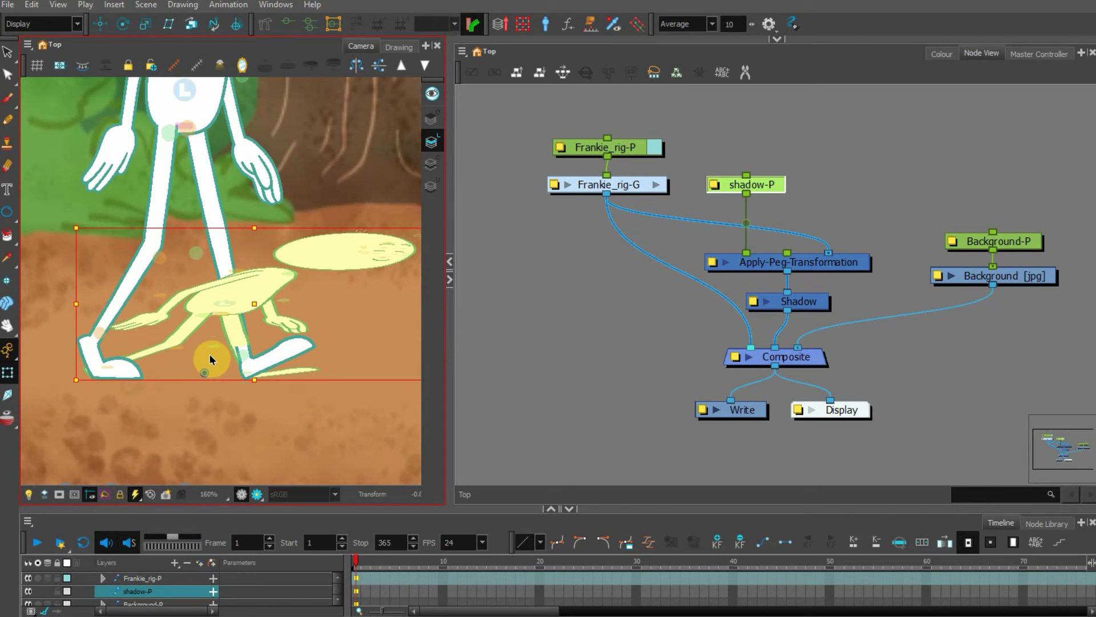
# Step: Widen the scene view to inspect the flattened shadow
pyautogui.click(610, 341)
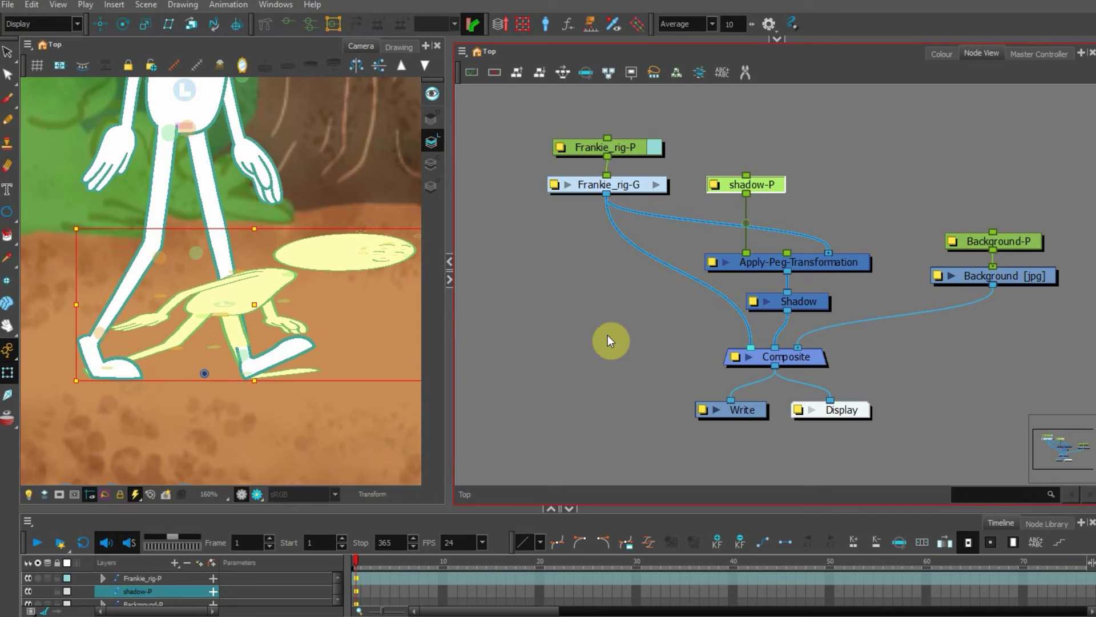
pyautogui.click(192, 306)
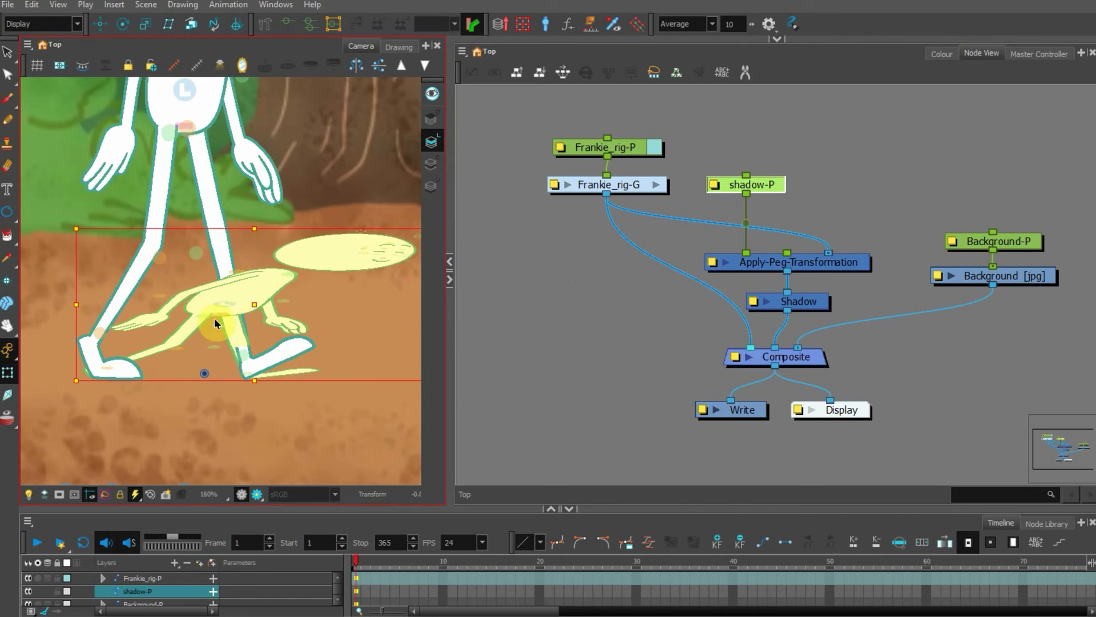
pyautogui.click(671, 250)
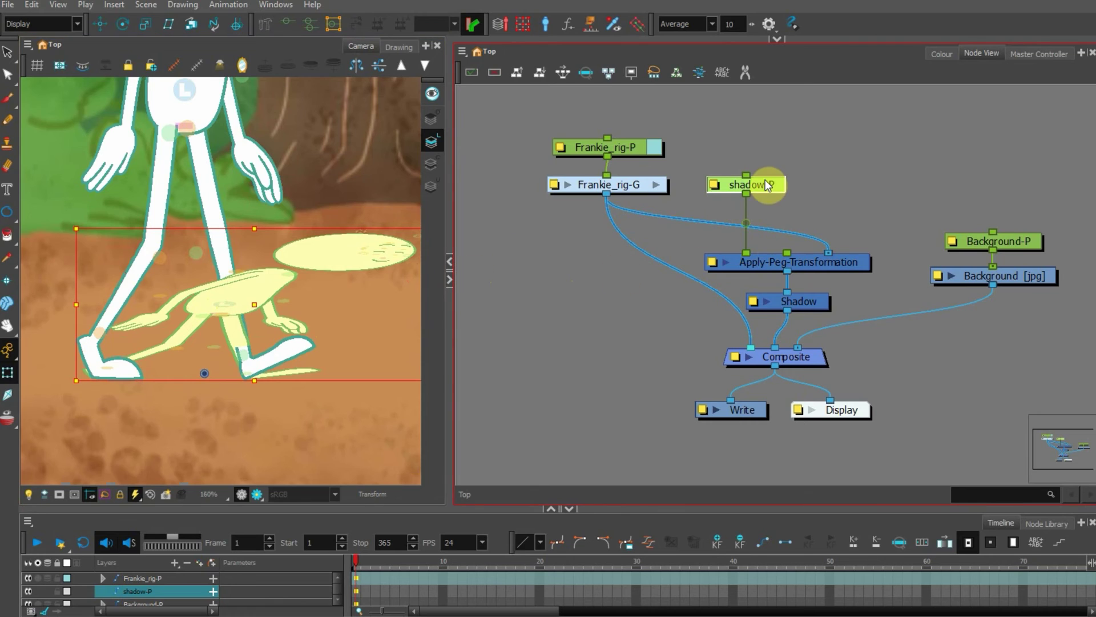
pyautogui.click(257, 306)
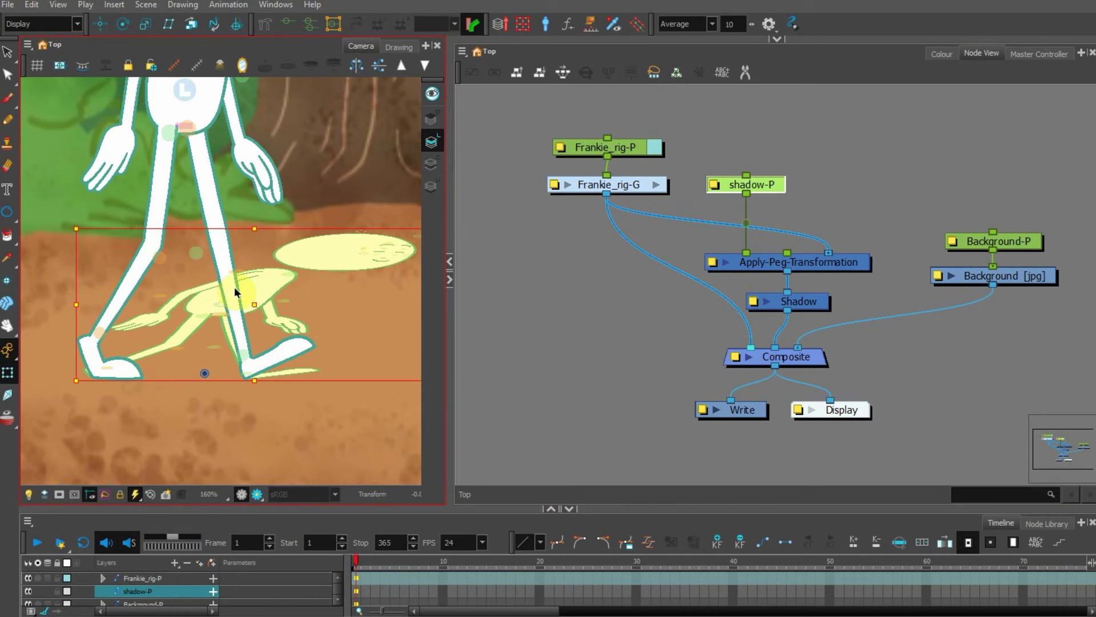
pyautogui.click(456, 320)
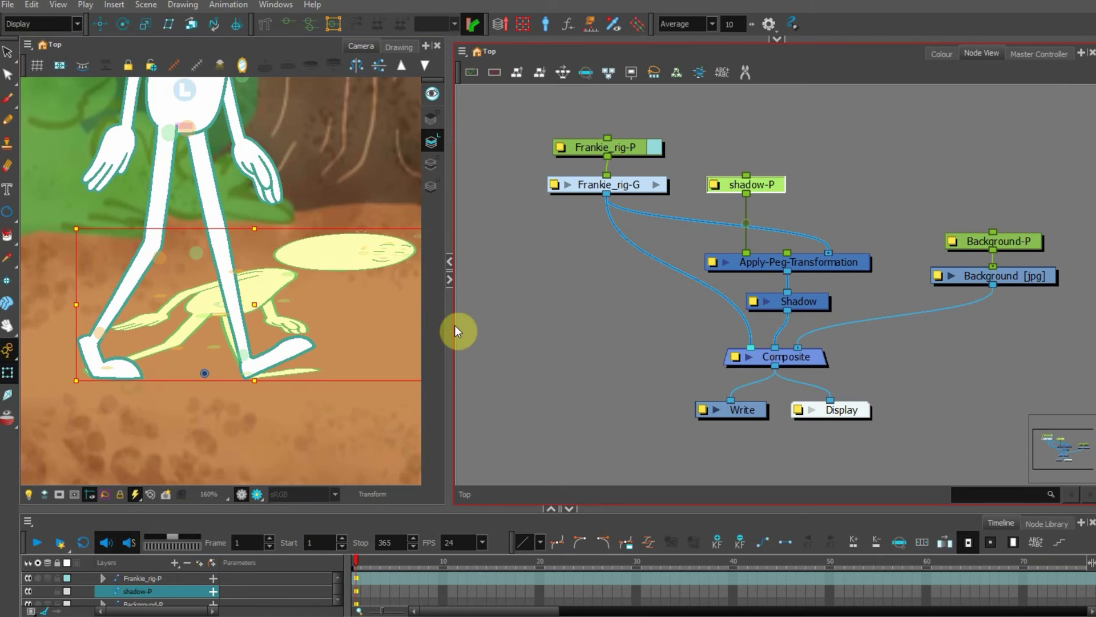
pyautogui.moveTo(457, 324); pyautogui.dragTo(500, 324)
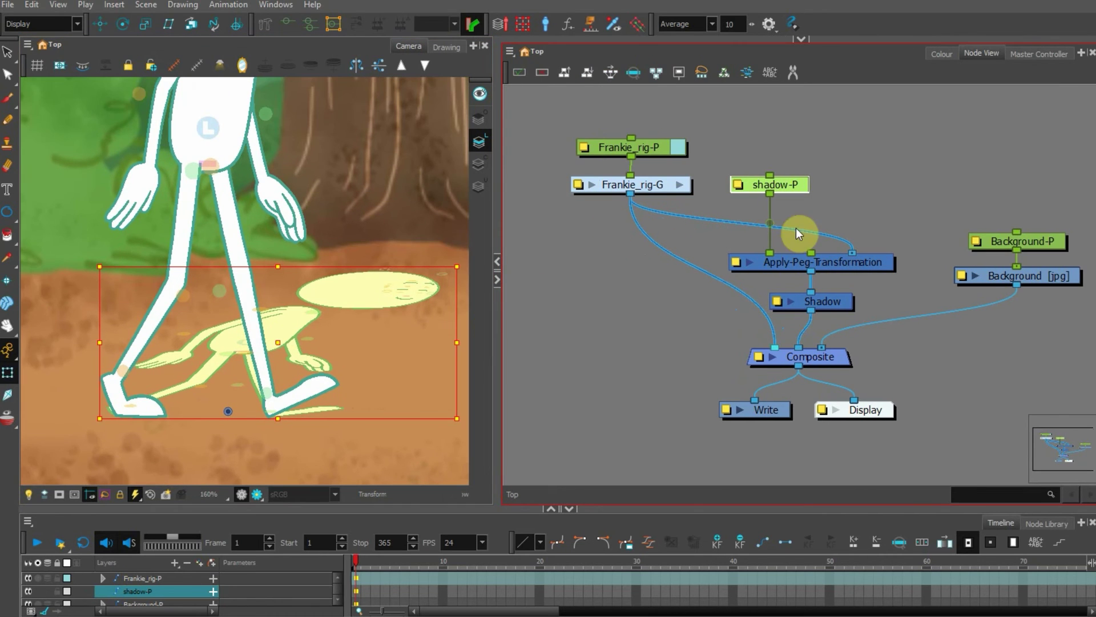
# Step: Turn on Render Preview to see the dark flattened shadow behind Frankie
pyautogui.click(261, 497)
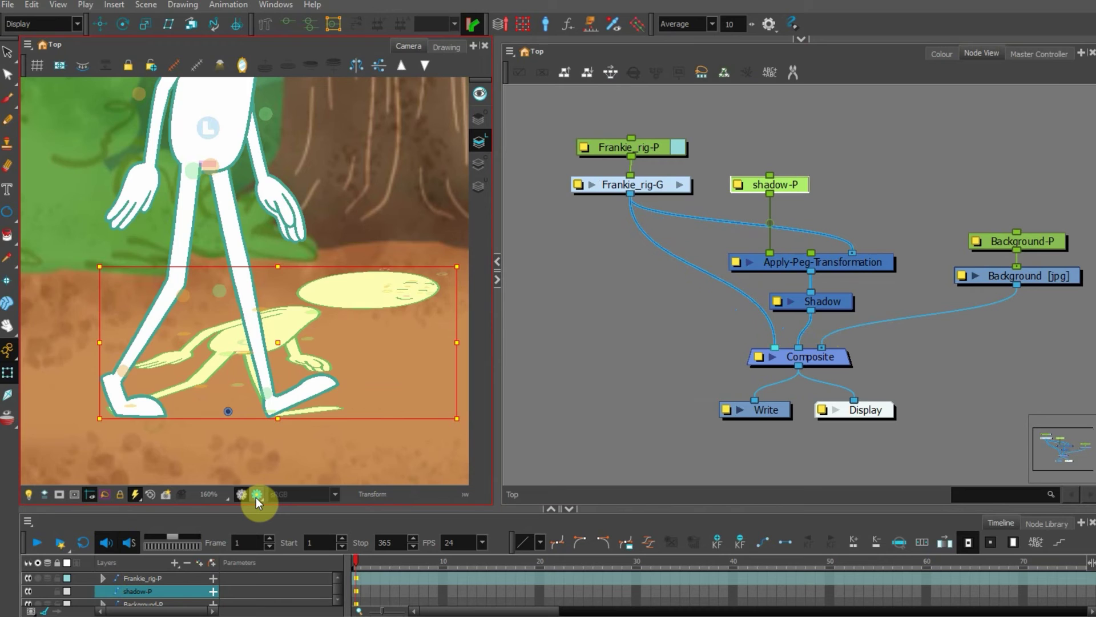
pyautogui.click(257, 497)
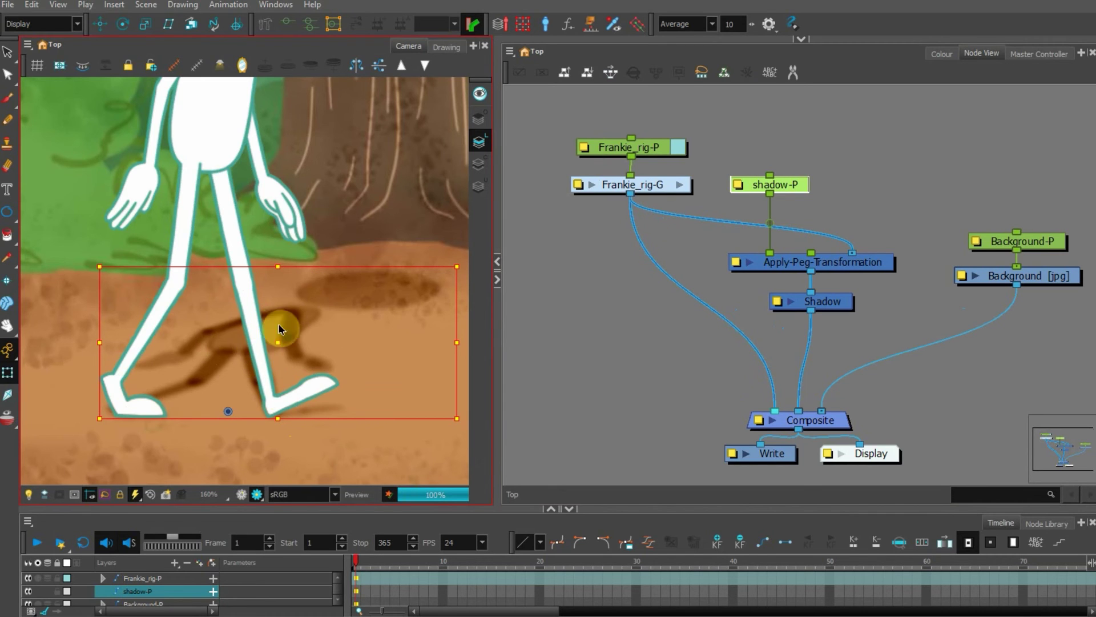
pyautogui.click(571, 312)
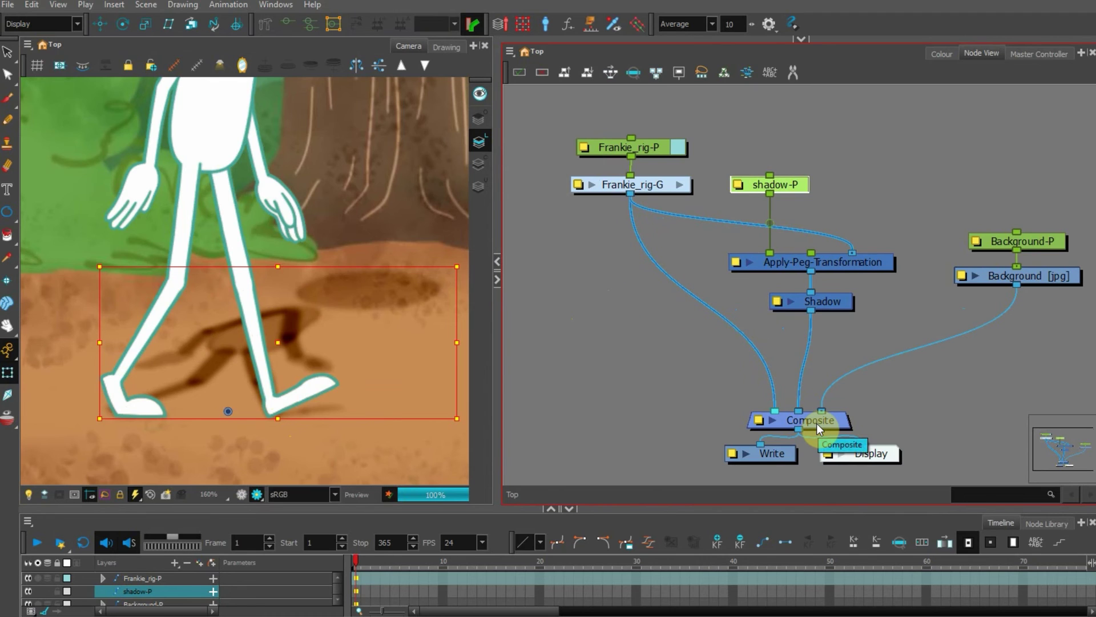
# Step: Tidy the Write, Composite, Apply-Peg-Transformation and Shadow nodes into a neater layout
pyautogui.moveTo(790, 458); pyautogui.dragTo(779, 465)
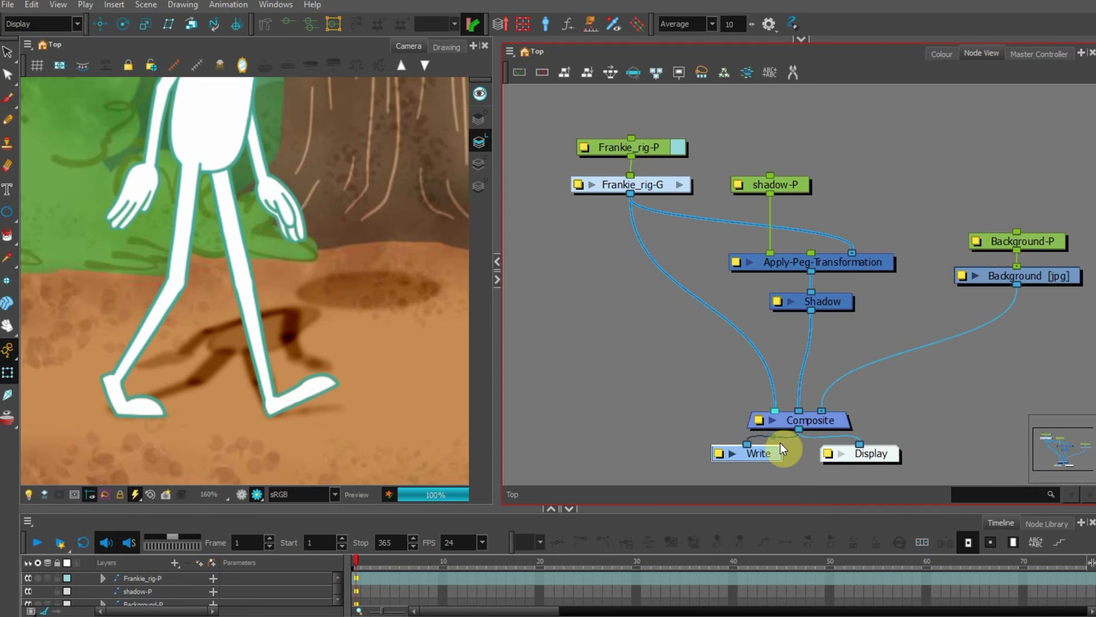
pyautogui.moveTo(813, 424); pyautogui.dragTo(812, 417)
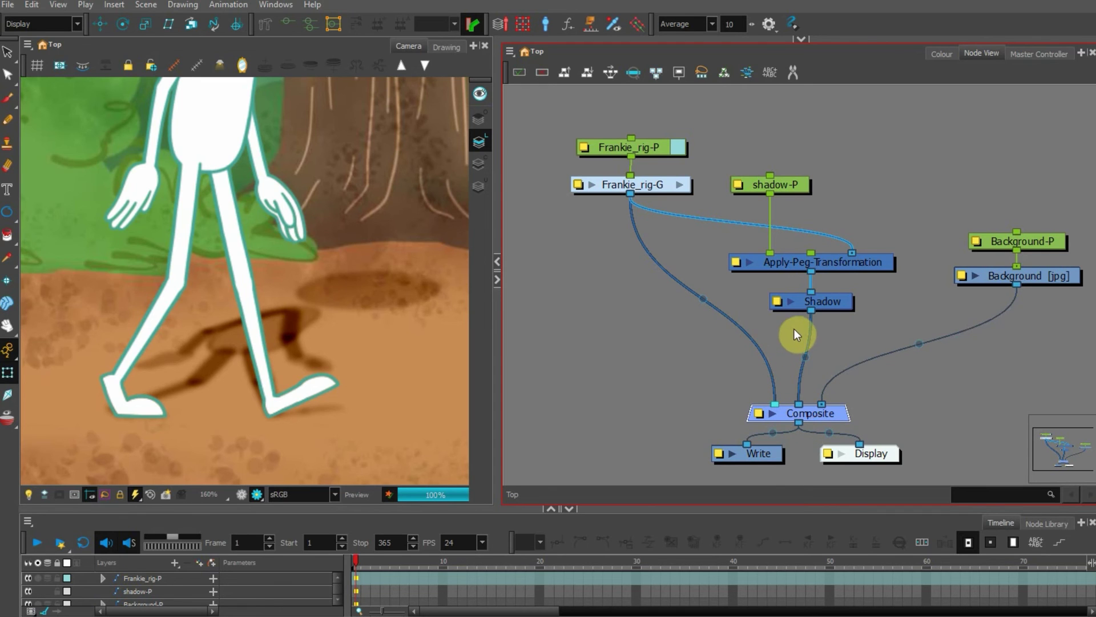
pyautogui.moveTo(727, 238); pyautogui.dragTo(804, 333)
pyautogui.click(749, 266)
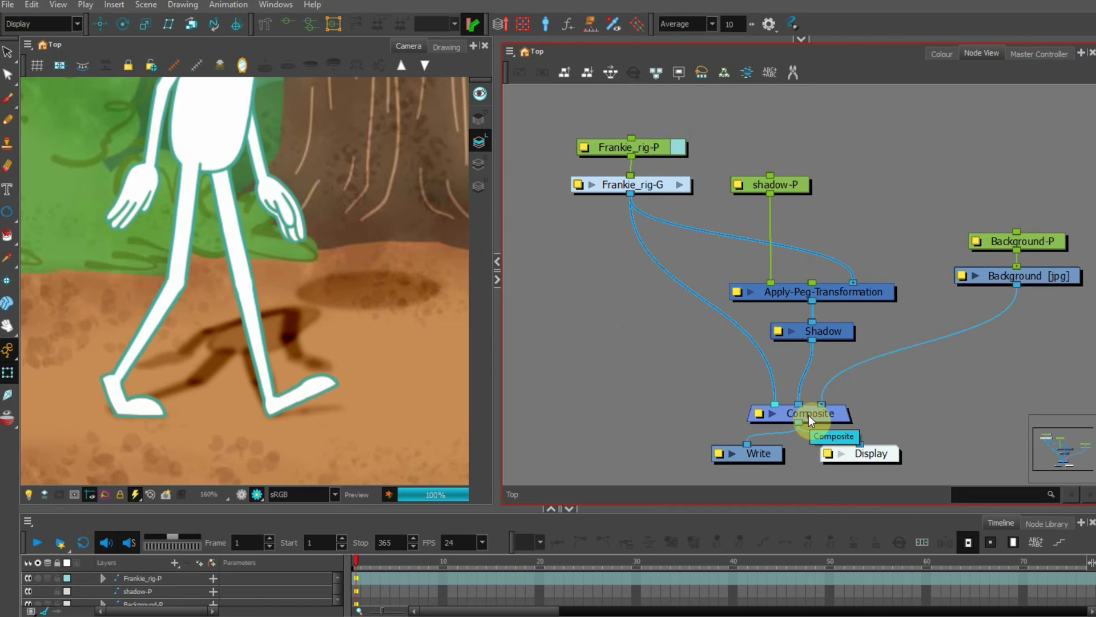
pyautogui.click(760, 415)
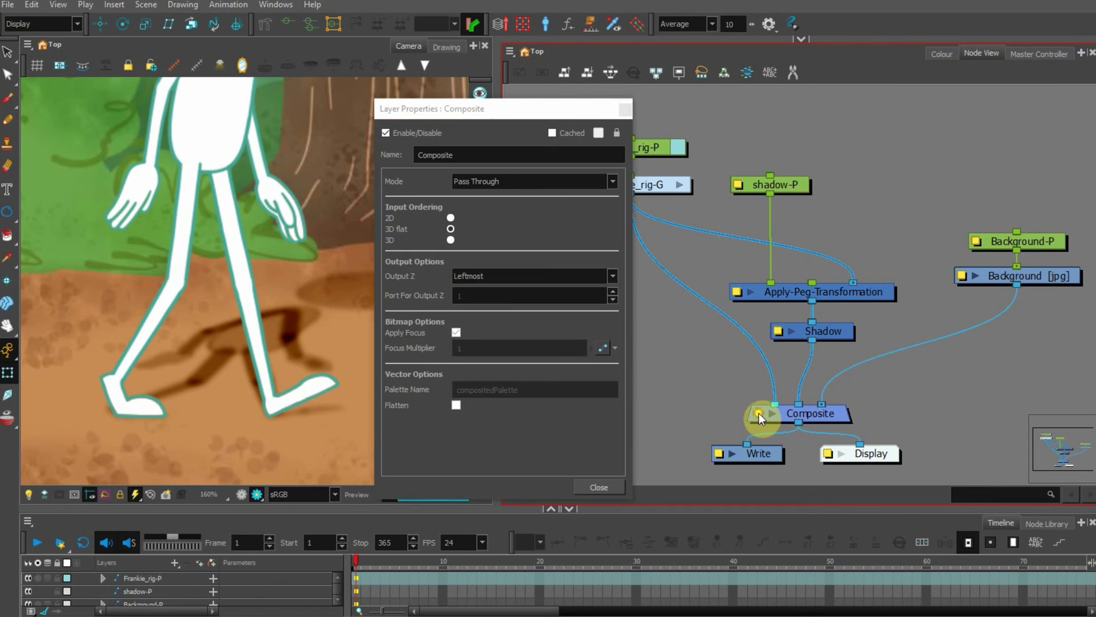
pyautogui.click(510, 188)
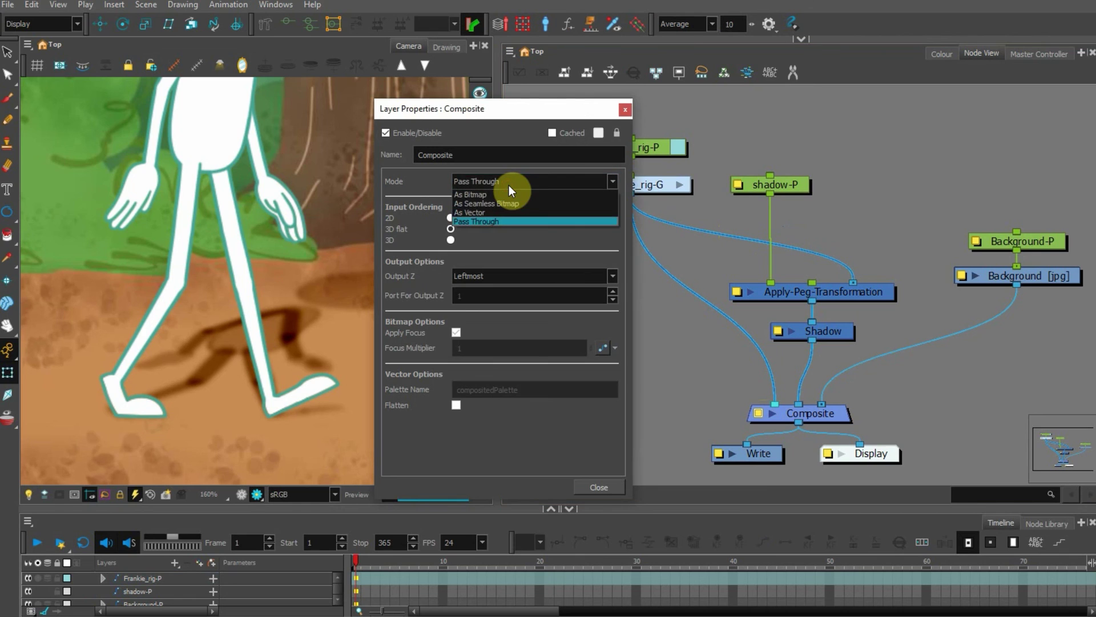
pyautogui.click(437, 187)
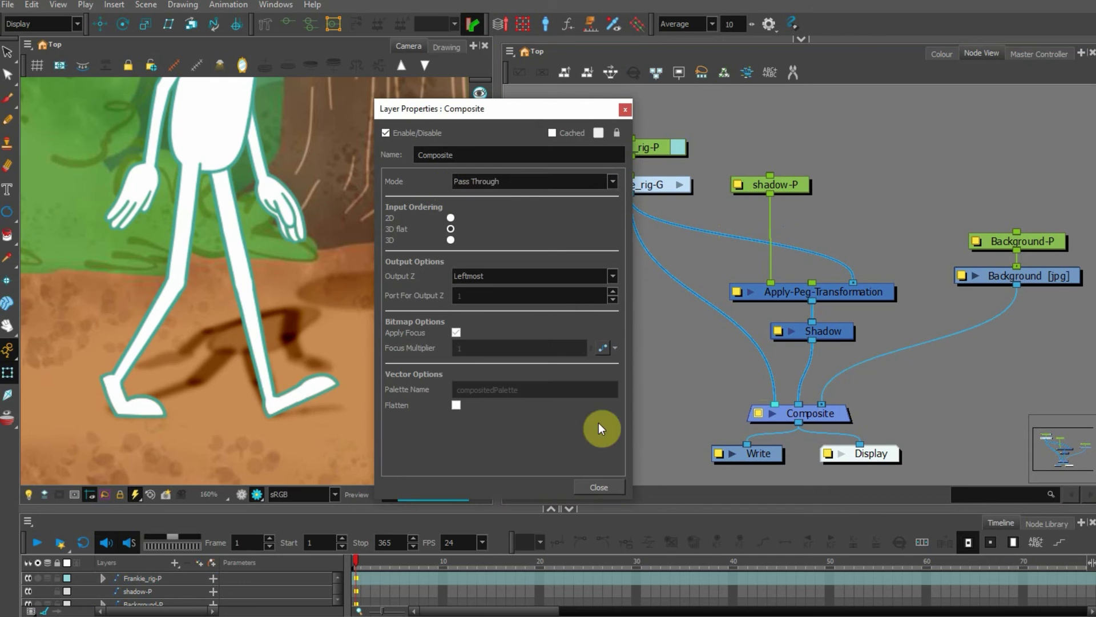
pyautogui.click(599, 488)
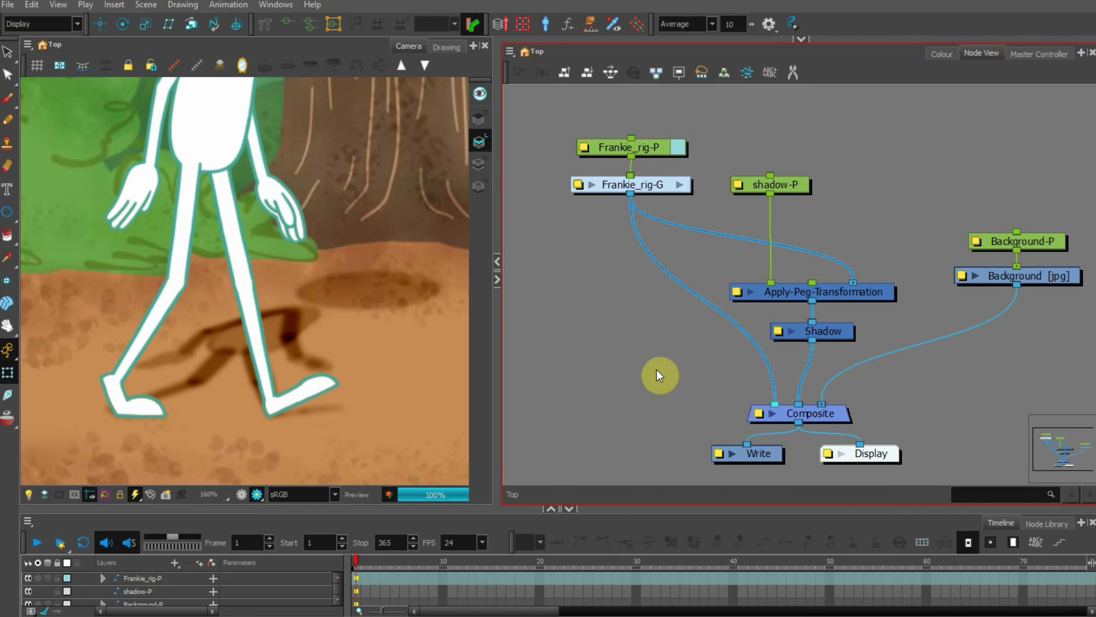
# Step: Add a Composite (Combine) node found via 'comp' and wire it between Frankie_rig-G and Apply-Peg-Transformation
pyautogui.click(801, 416)
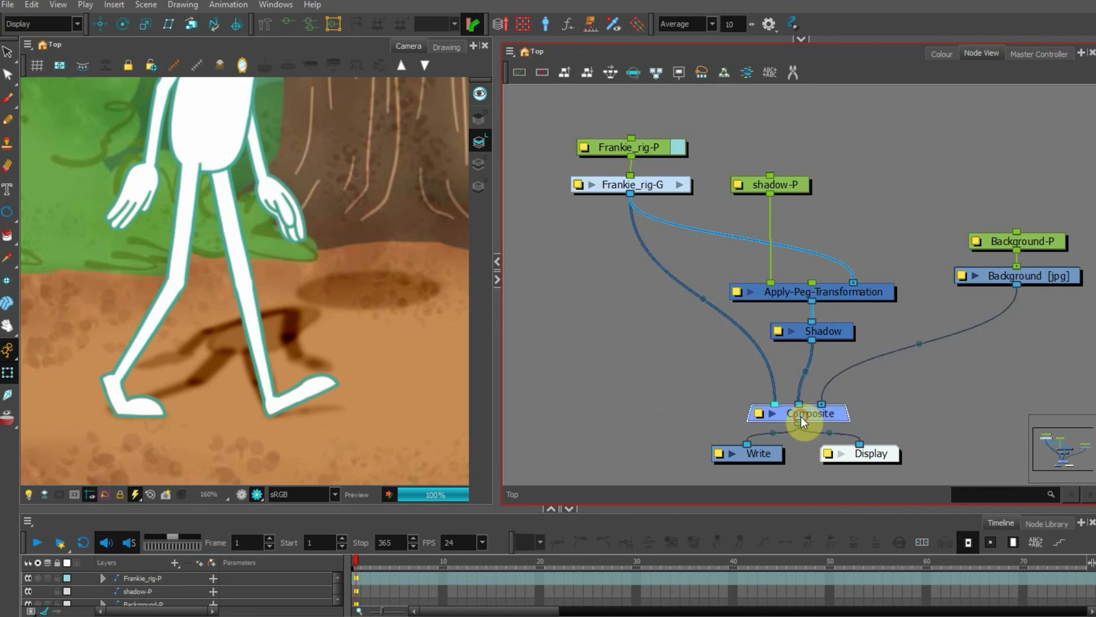
pyautogui.click(722, 400)
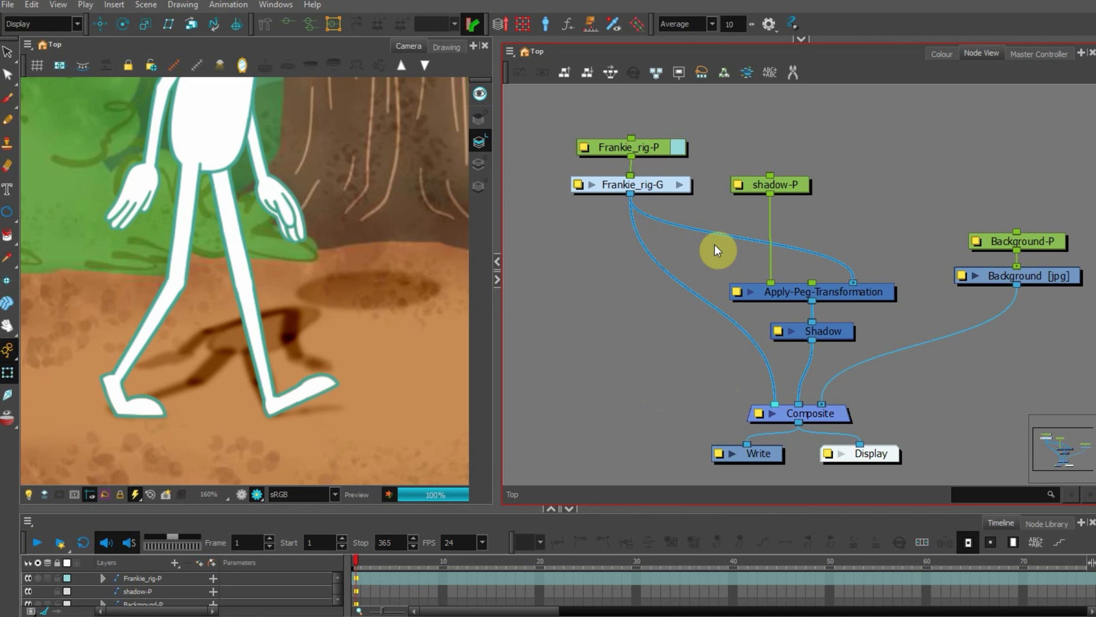
pyautogui.press('Tab')
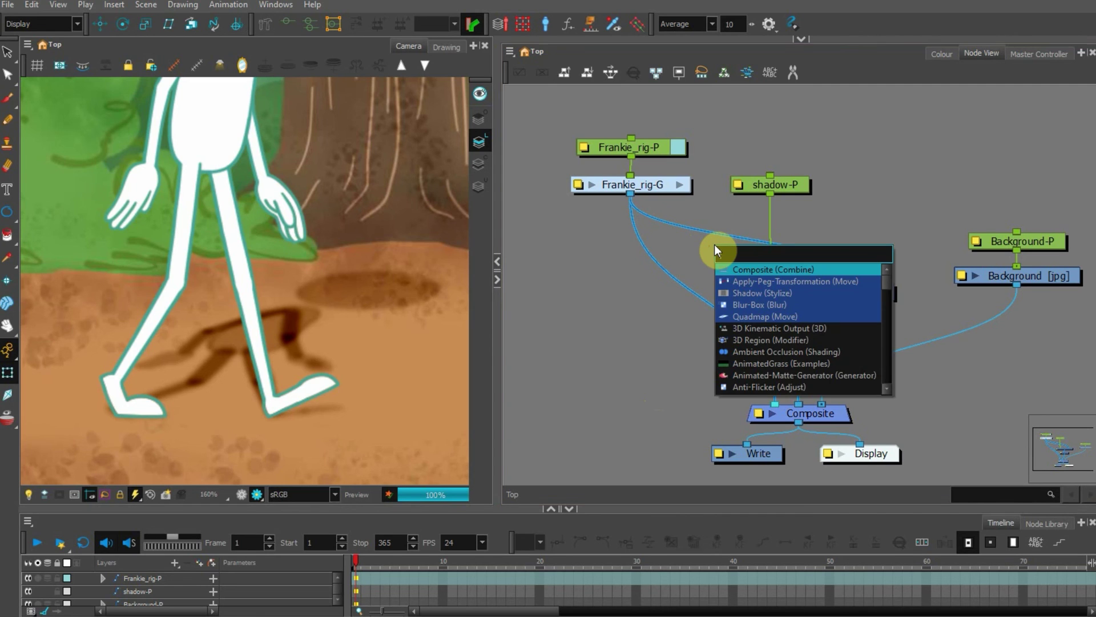
pyautogui.write('c')
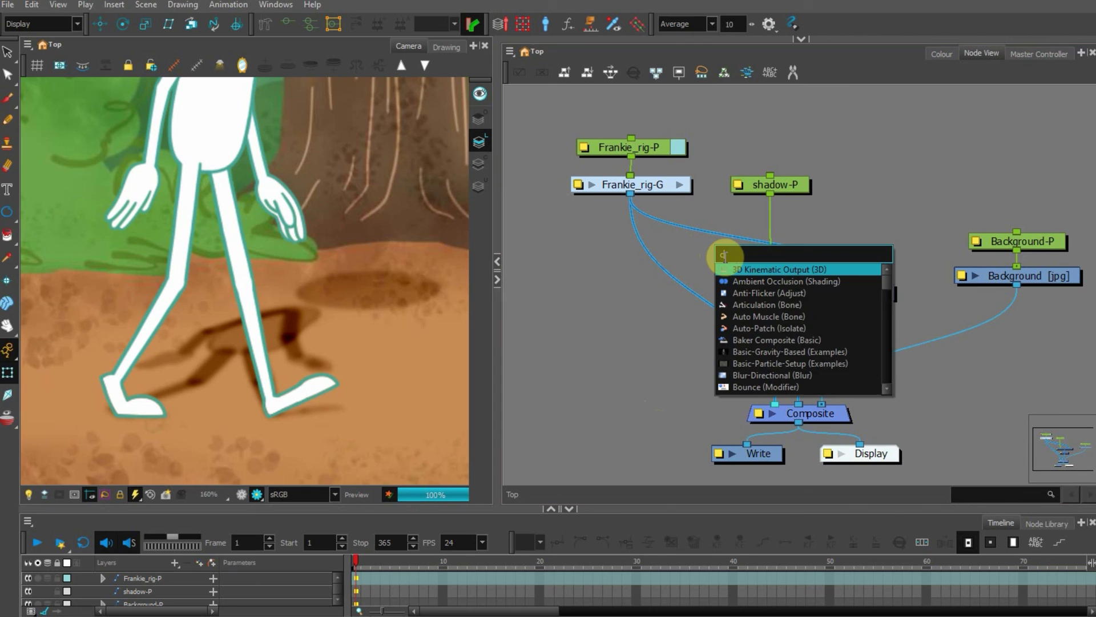
pyautogui.write('omp')
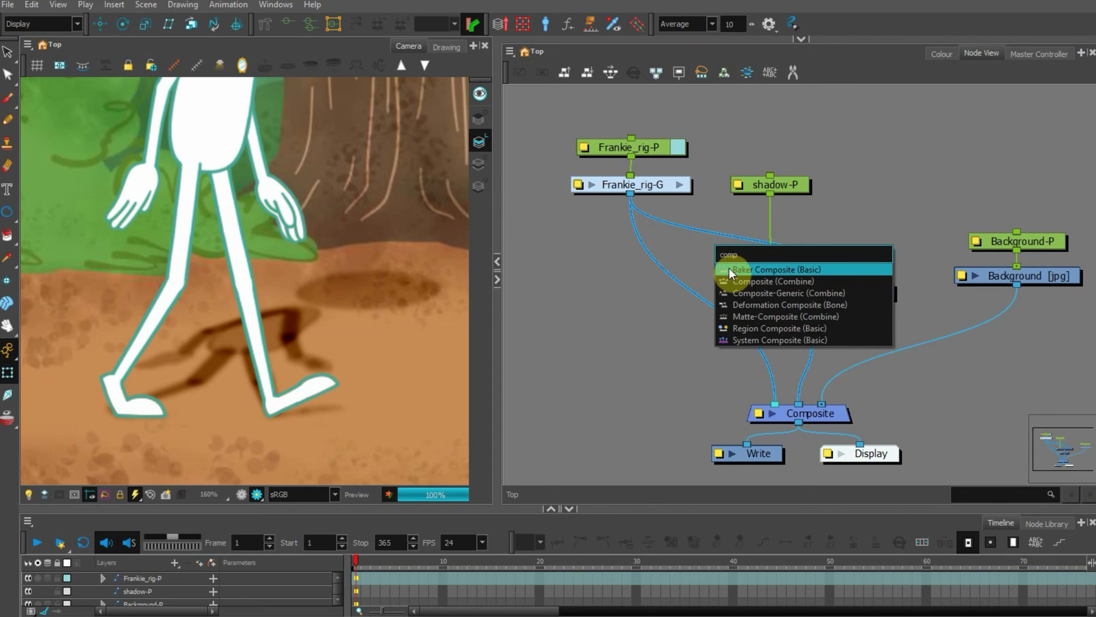
pyautogui.click(756, 283)
pyautogui.moveTo(756, 284); pyautogui.dragTo(687, 235)
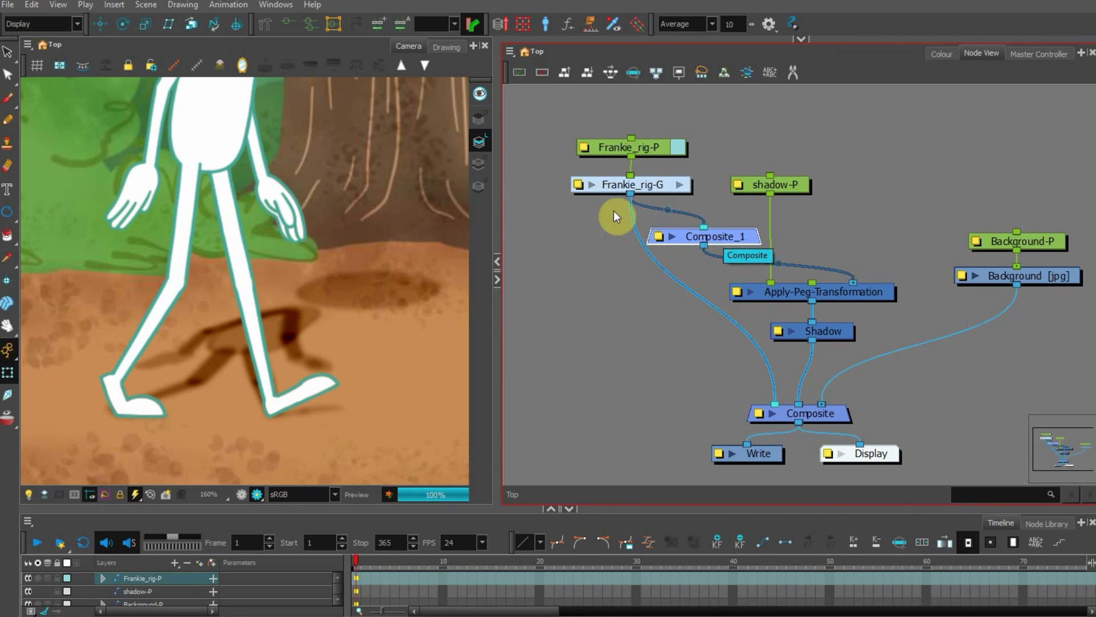
pyautogui.moveTo(749, 234); pyautogui.dragTo(890, 245)
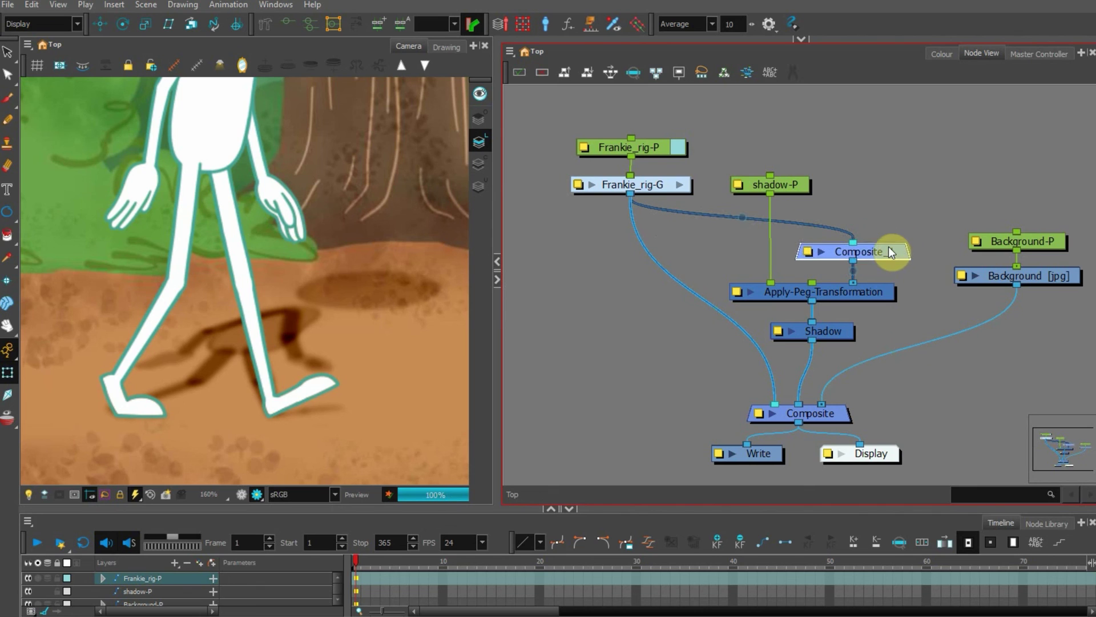
# Step: Rename Composite_1 to 'precomp' and set its Mode to As Seamless Bitmap
pyautogui.click(807, 251)
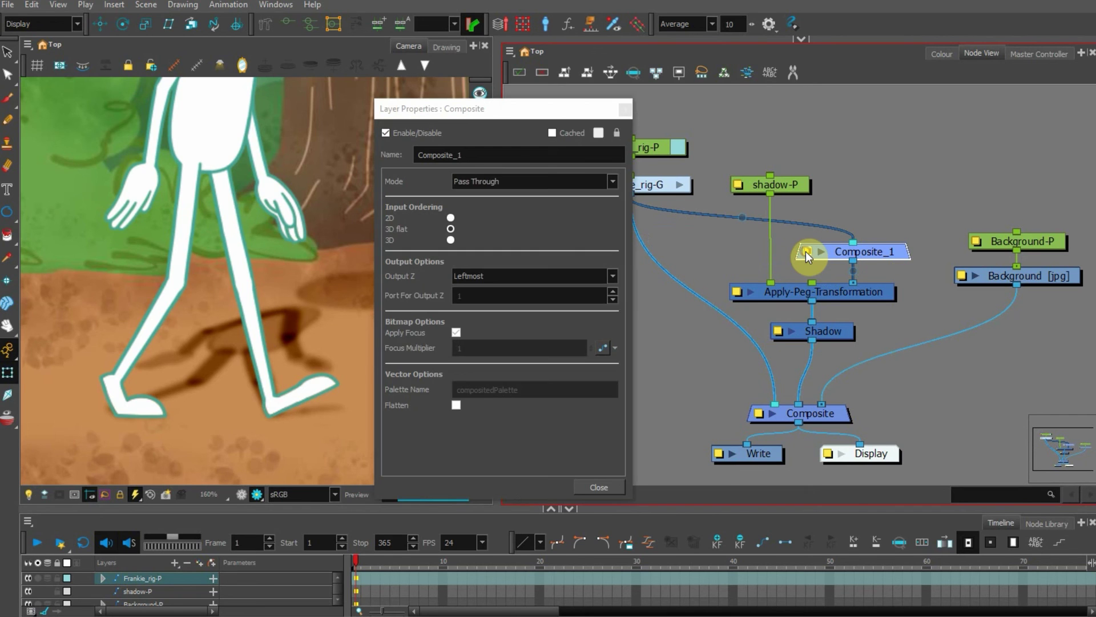
pyautogui.doubleClick(480, 154)
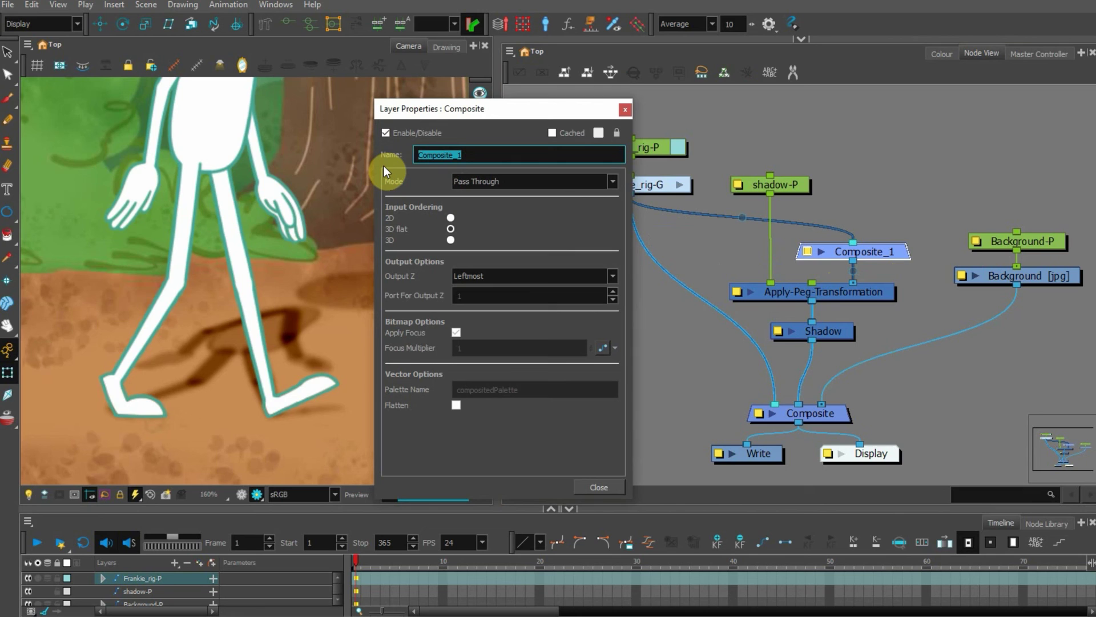
pyautogui.write('precomp')
pyautogui.click(471, 182)
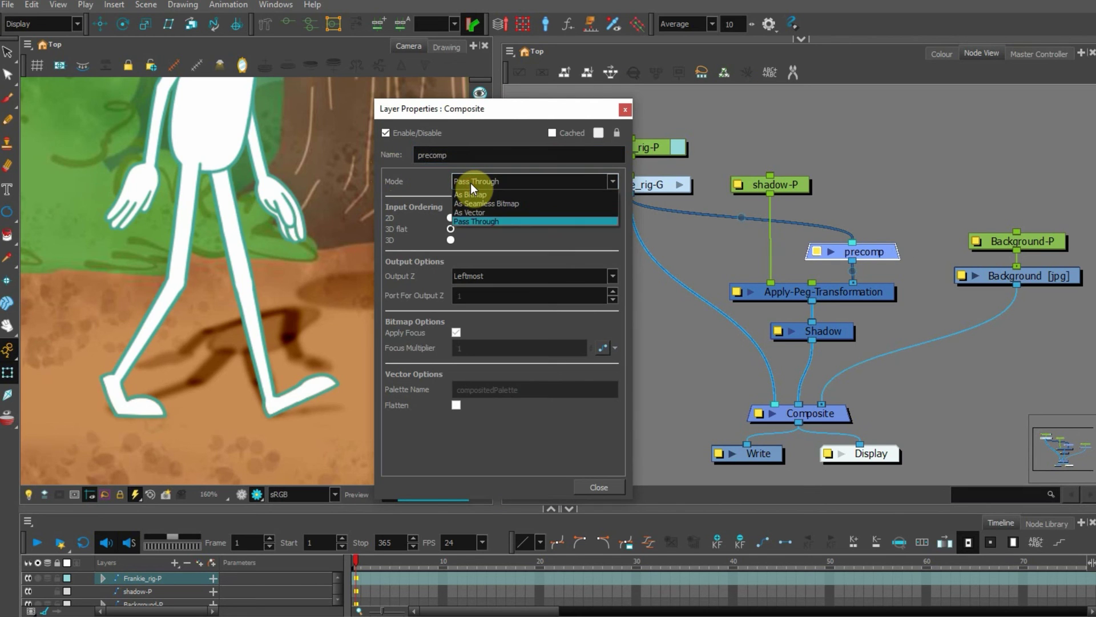
pyautogui.click(506, 204)
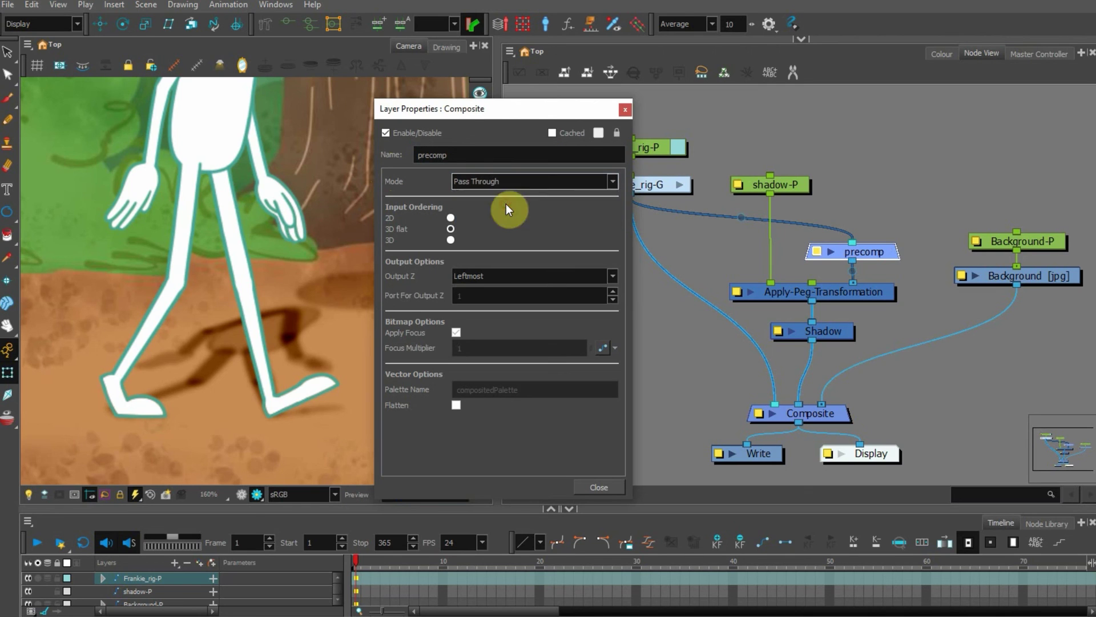
pyautogui.click(602, 488)
pyautogui.click(296, 388)
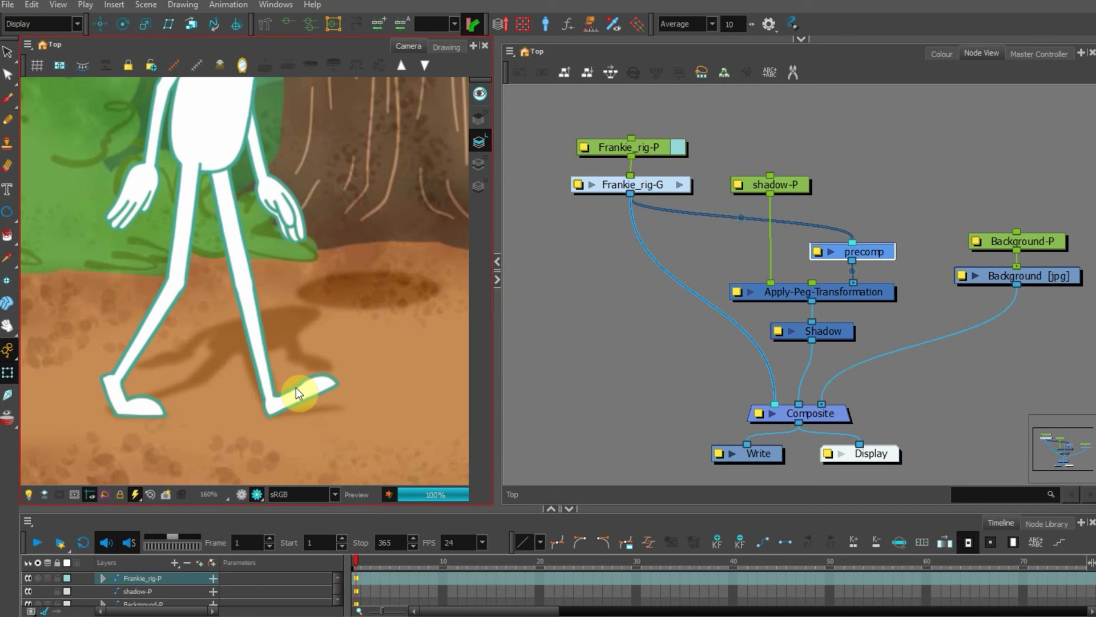
pyautogui.click(256, 494)
pyautogui.click(255, 495)
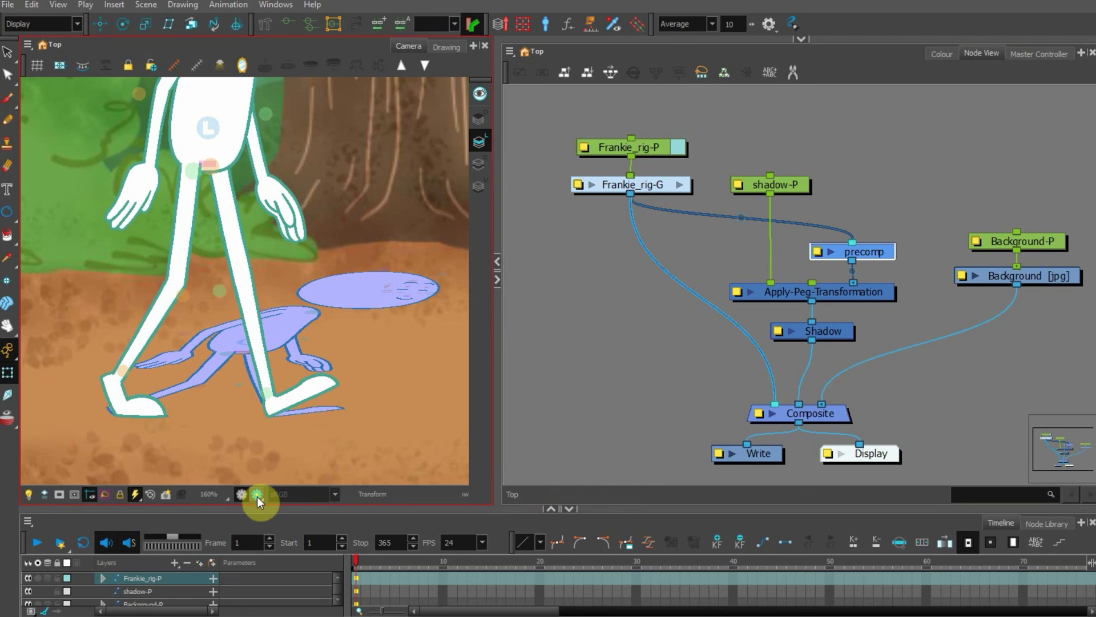
pyautogui.click(257, 494)
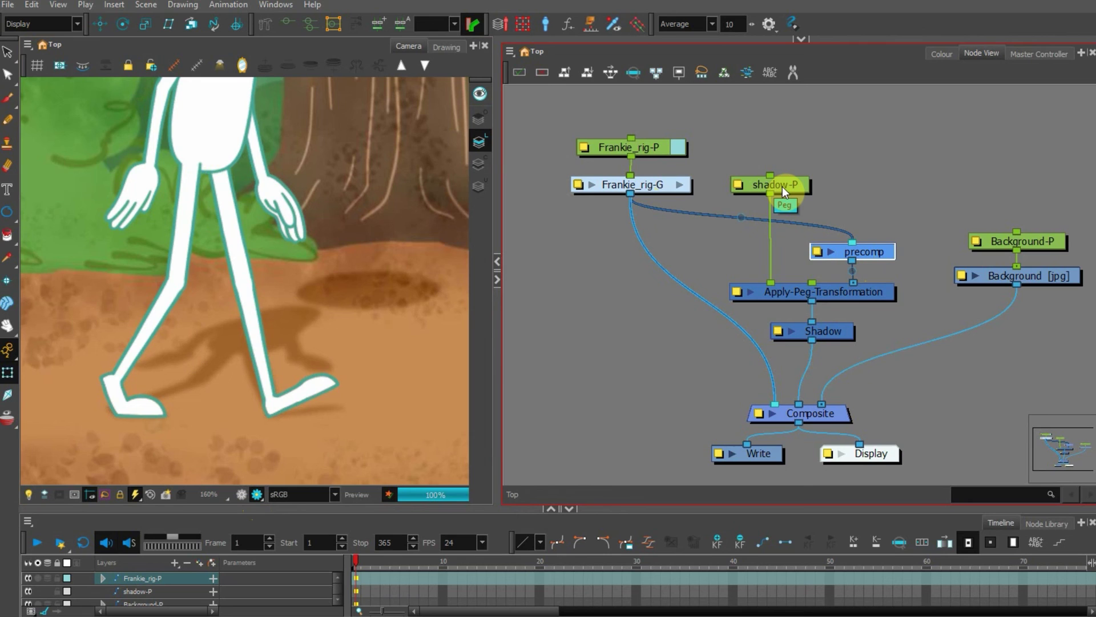
pyautogui.click(824, 332)
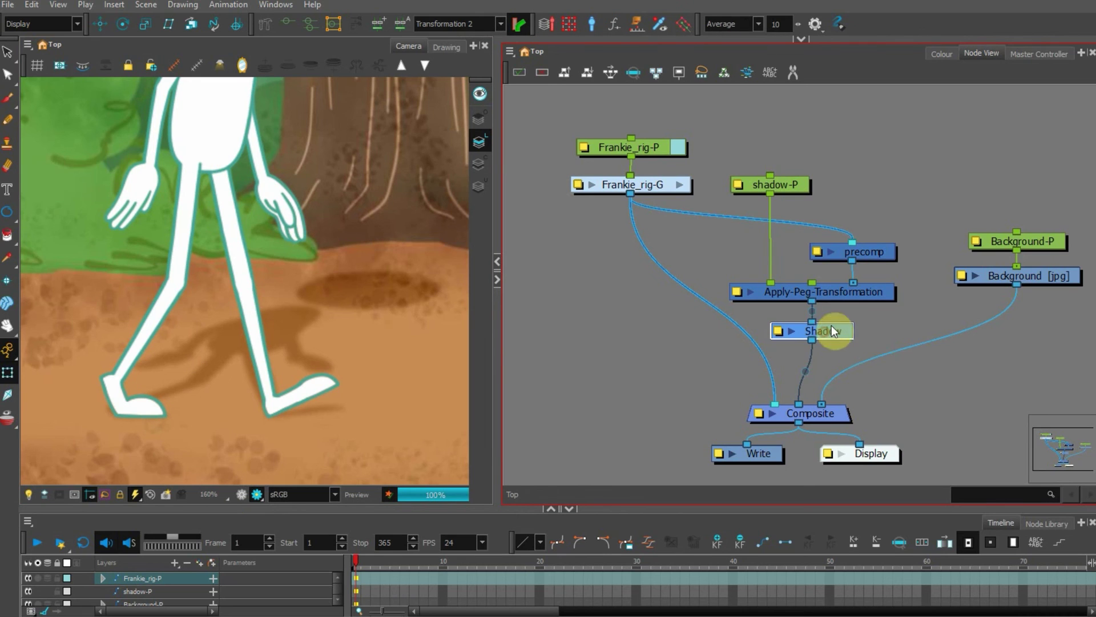
pyautogui.click(698, 375)
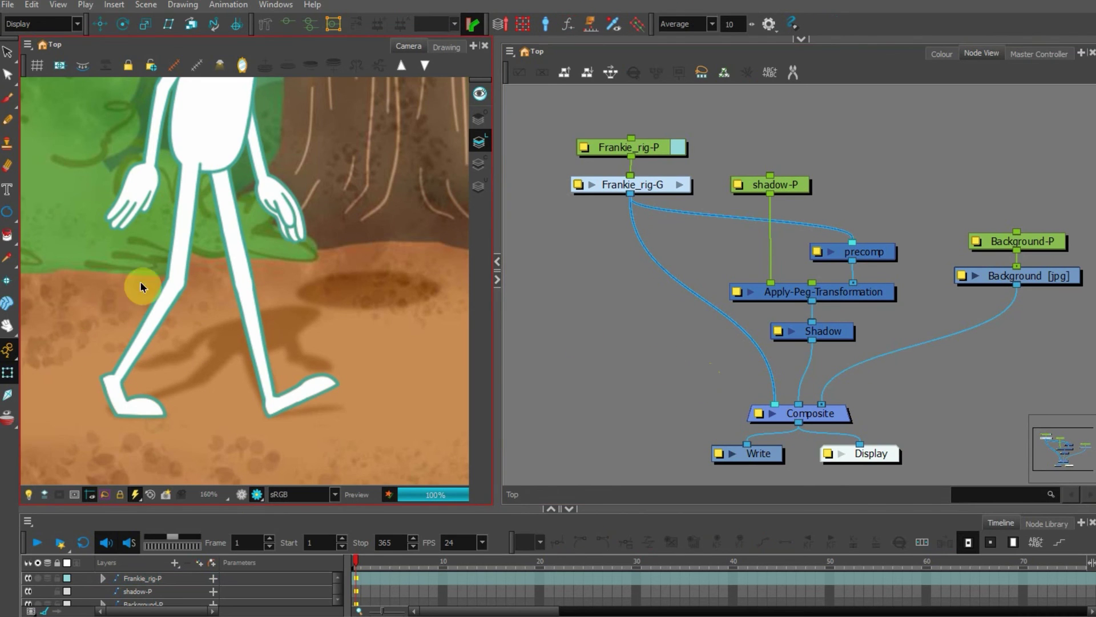
pyautogui.click(783, 184)
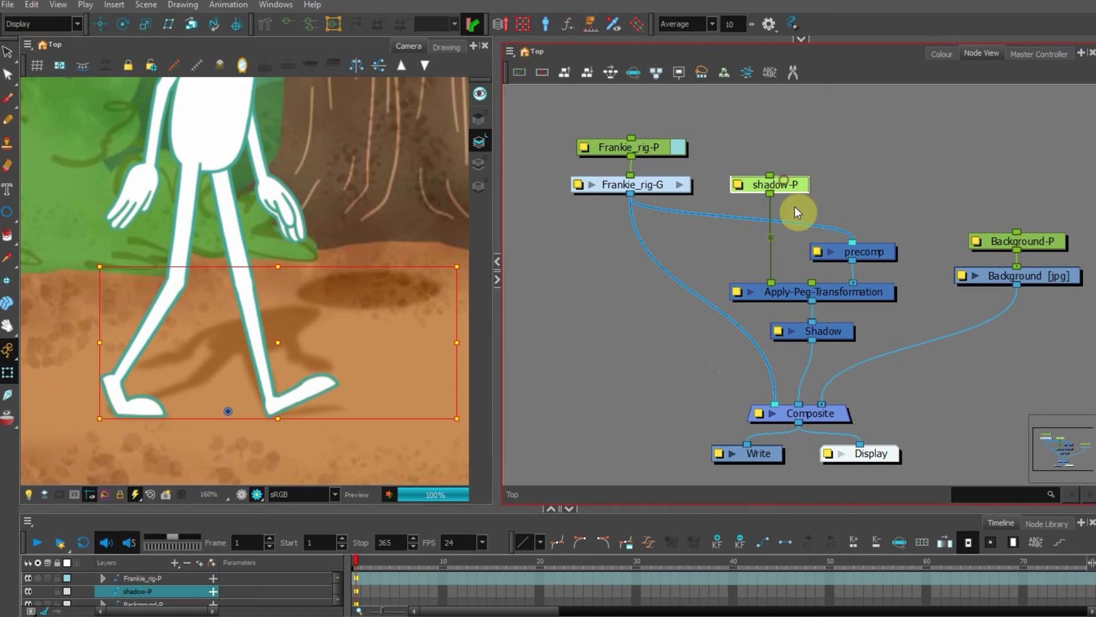
pyautogui.click(646, 337)
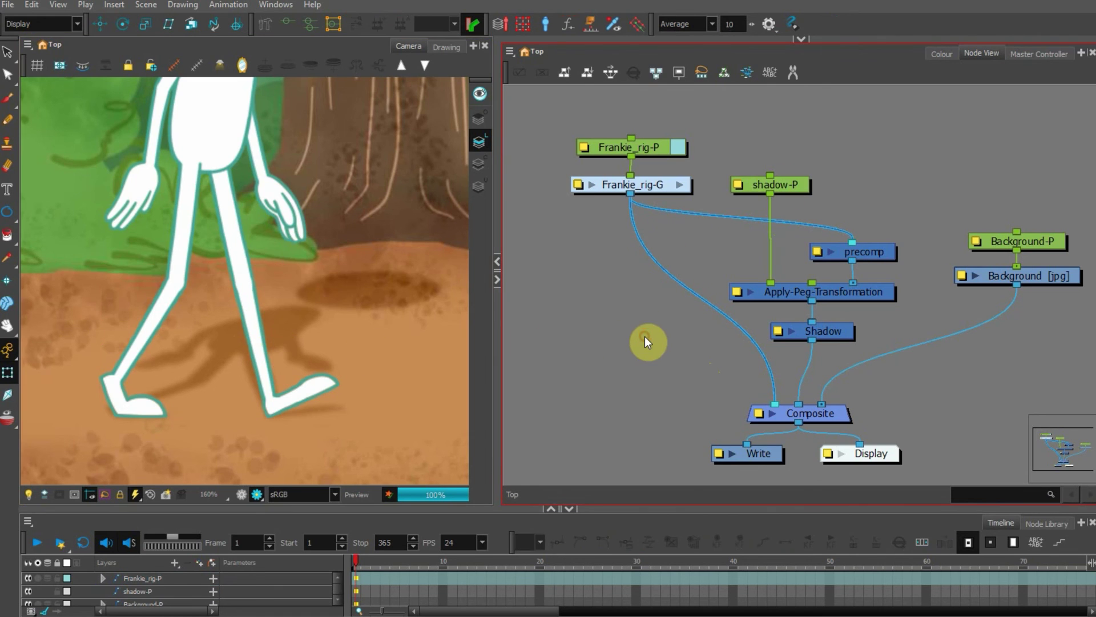
pyautogui.click(669, 357)
pyautogui.click(367, 274)
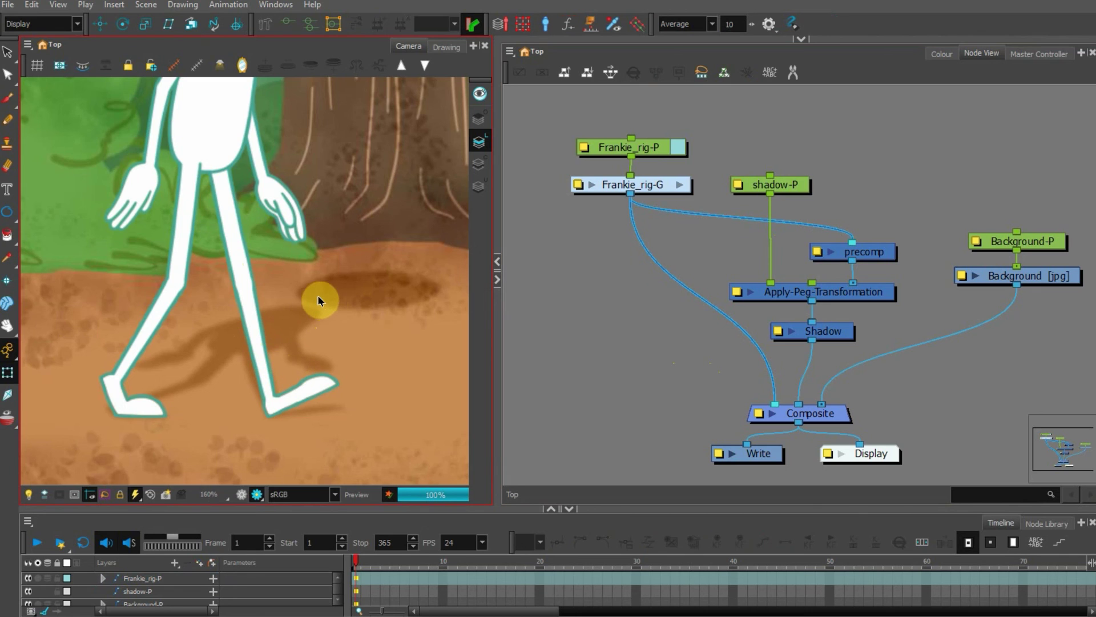
pyautogui.click(606, 309)
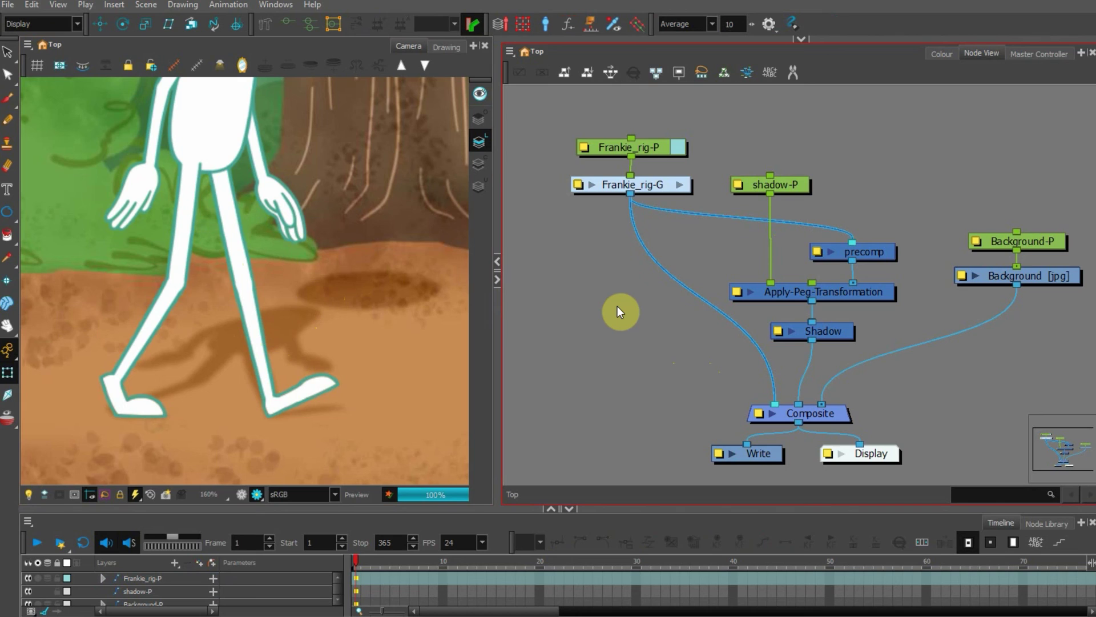